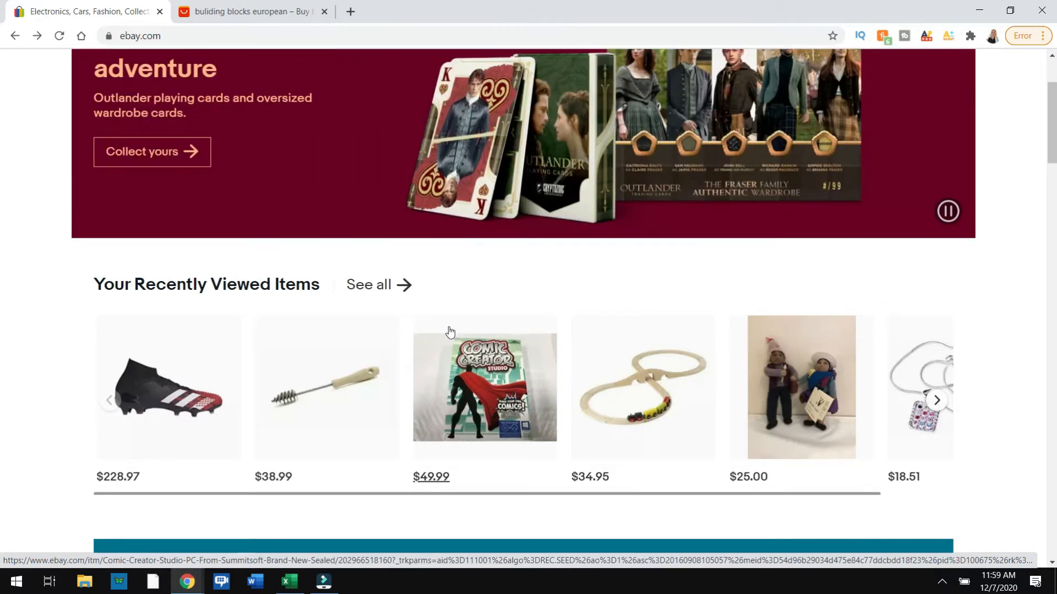
- Open the Comic Creator Studio item from the recently viewed items and highlight "Comic Creator Studio PC" in its title
scroll(448, 332, down, 3)
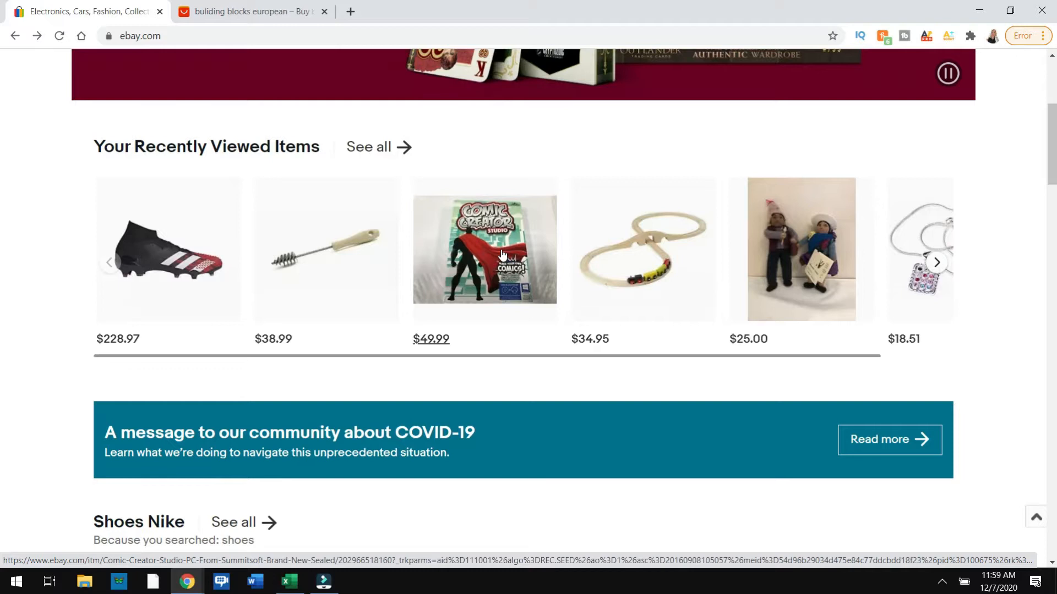
click(502, 254)
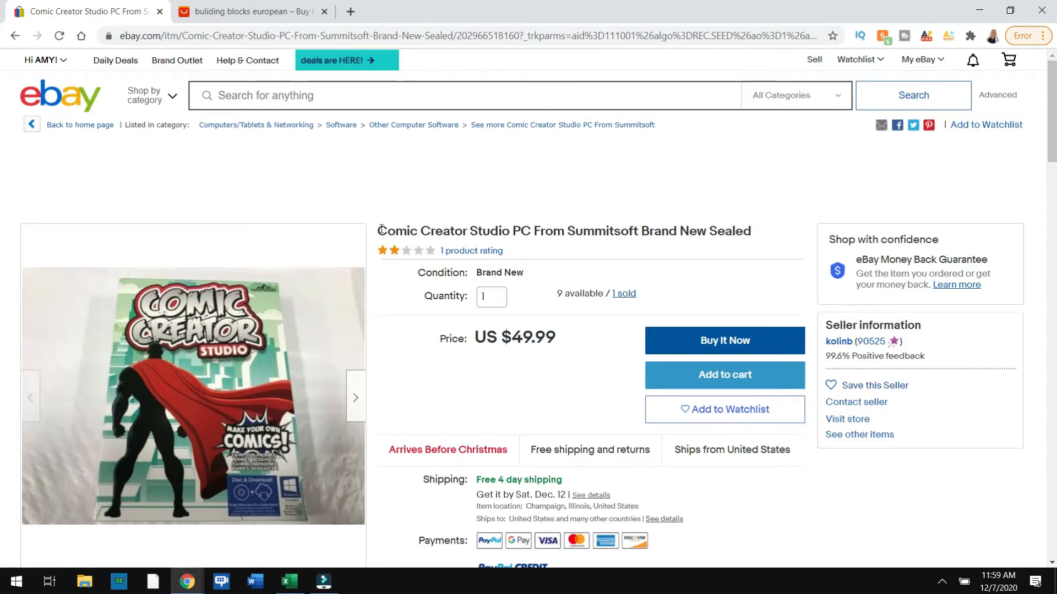
drag(381, 230, 535, 230)
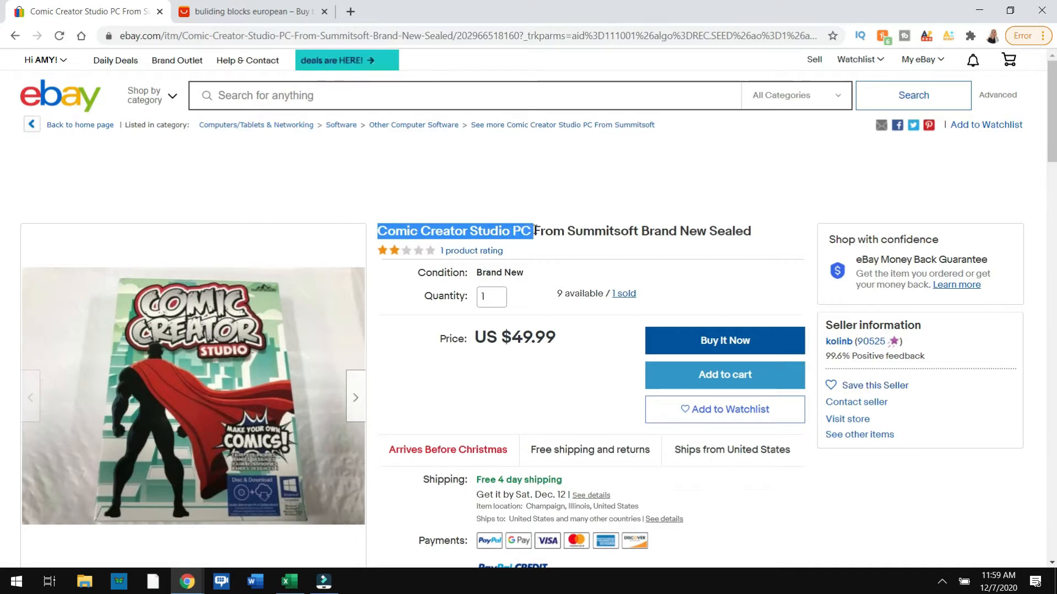
- Open two new browser tabs and load amazon.com in the first of them
click(351, 11)
click(514, 11)
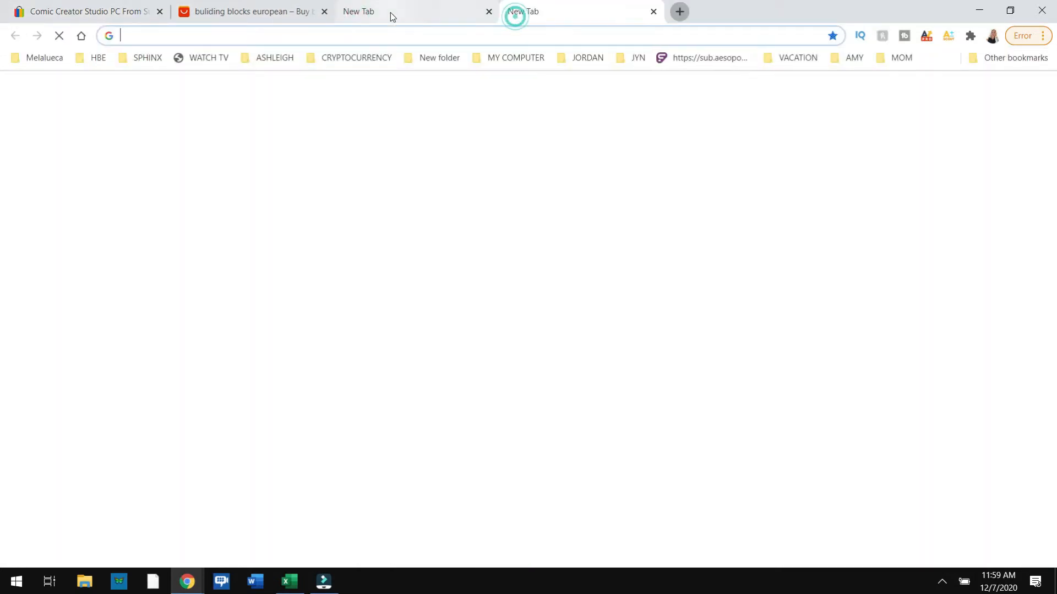
click(705, 32)
click(663, 61)
text(amazo)
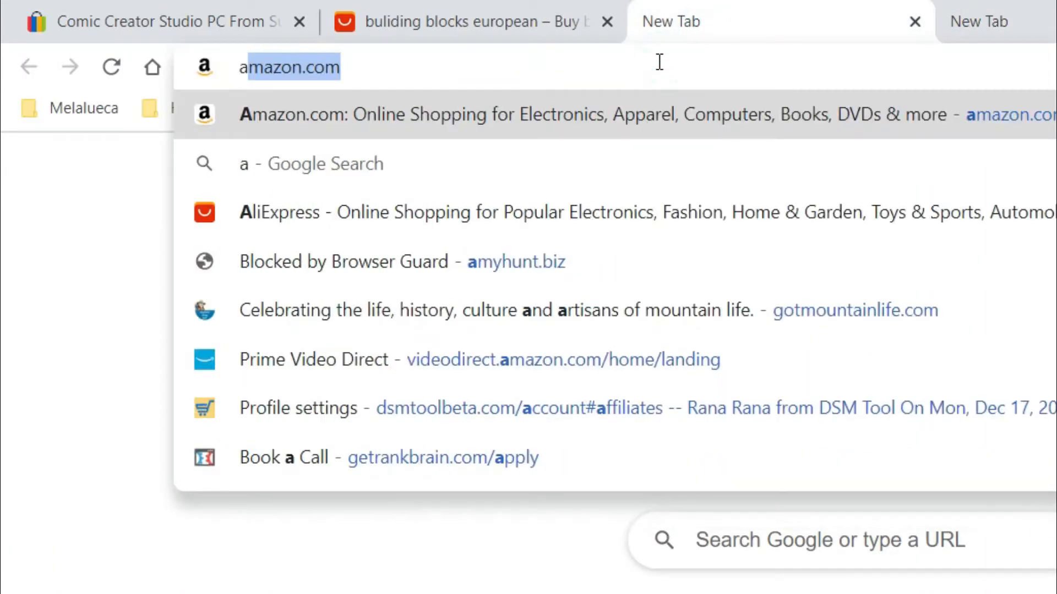
text(n)
key(Return)
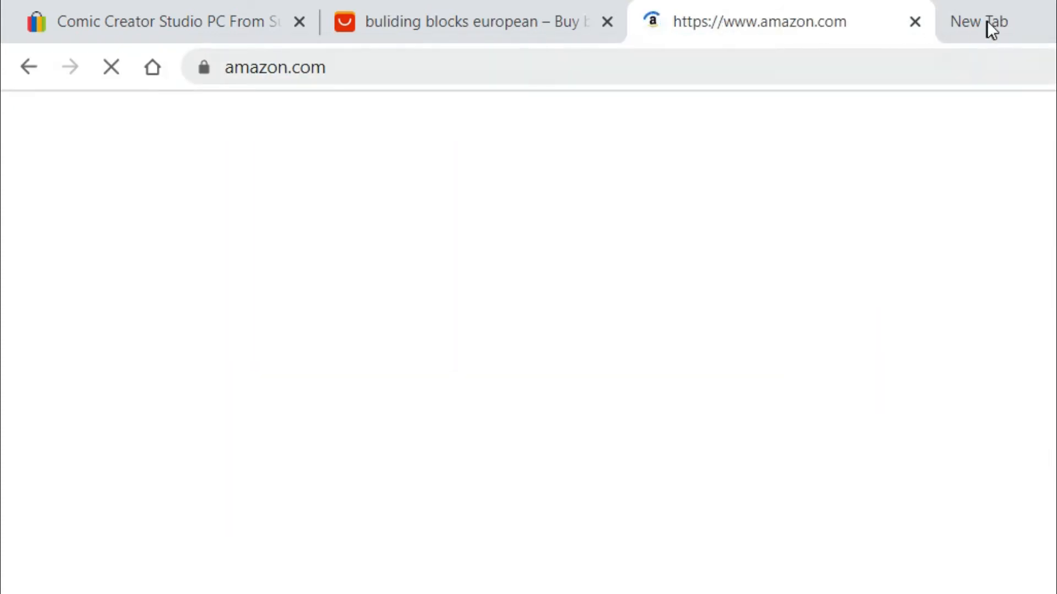
- Enter "comic creator" as a Google query in the other new tab to view its search suggestions
click(988, 22)
click(806, 66)
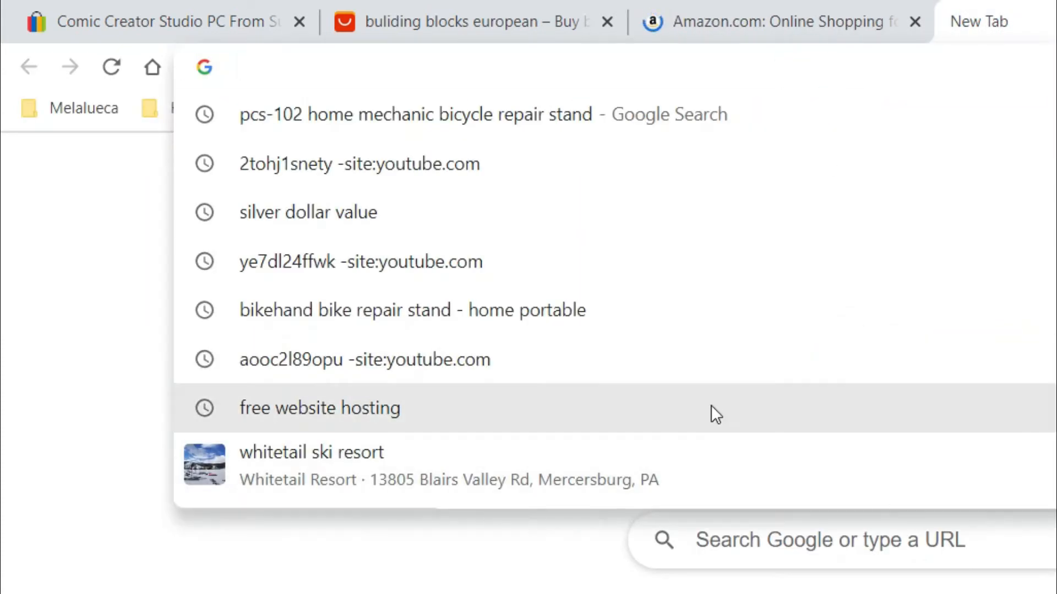
text(comic)
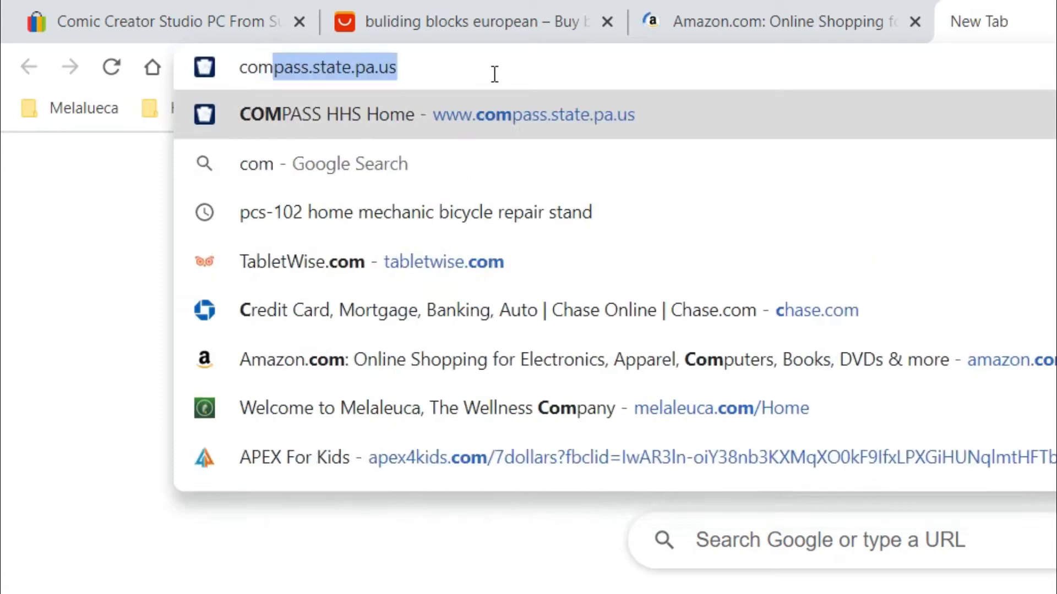
text( creator)
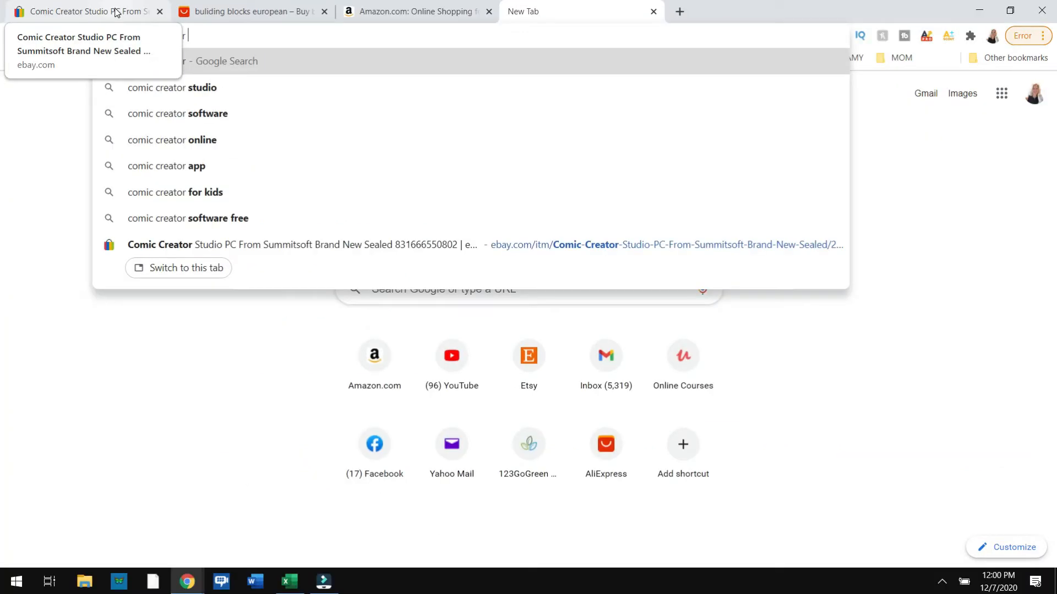
- Search Amazon for "comic creator studio" using the suggested phrase "summitsoft comic creator studio"
click(426, 13)
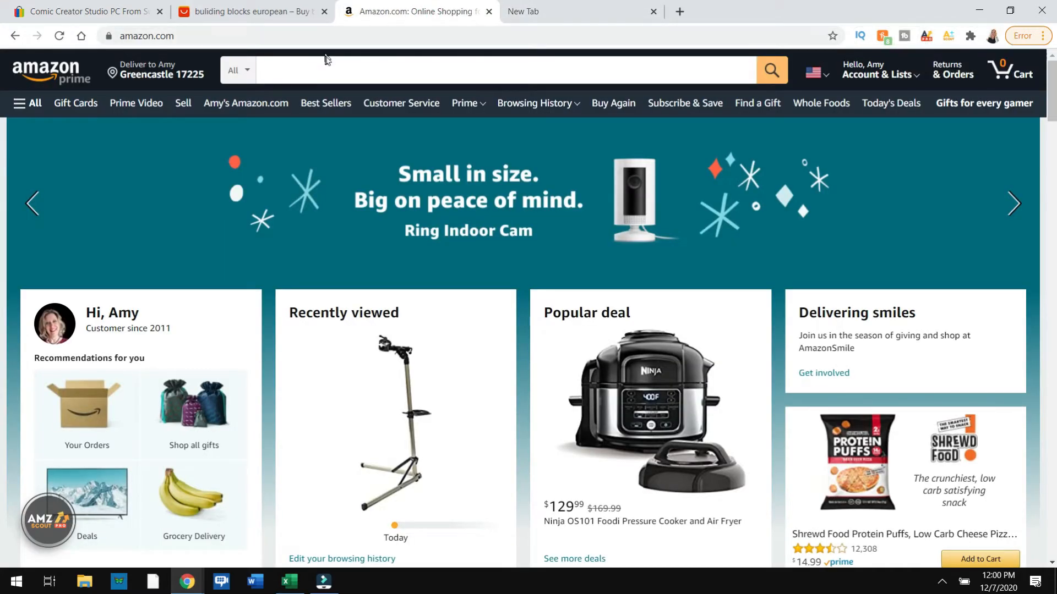
click(311, 69)
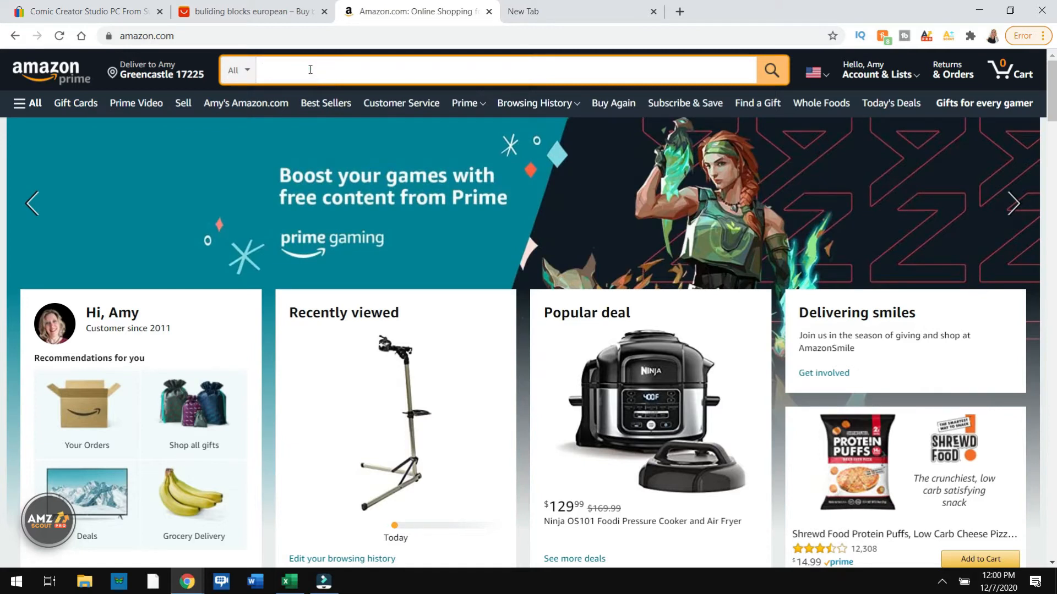
text(comic creator)
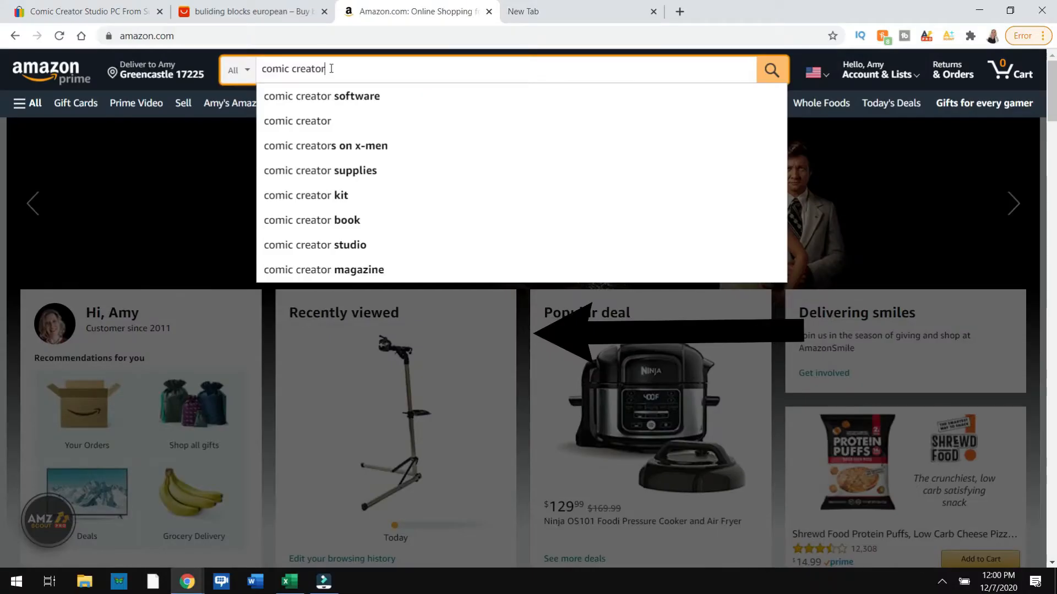
text(studio)
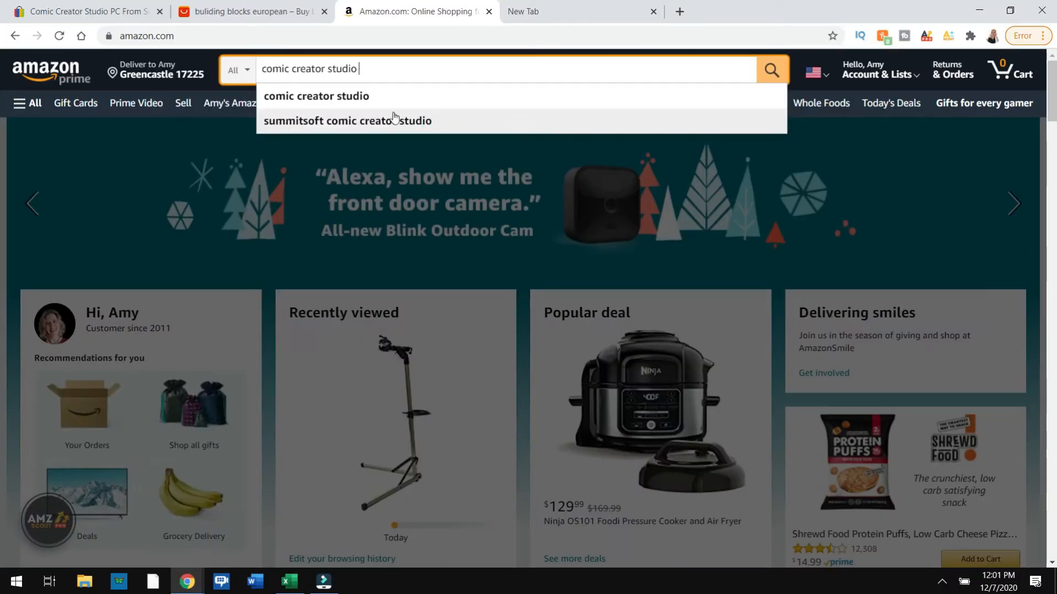
click(394, 119)
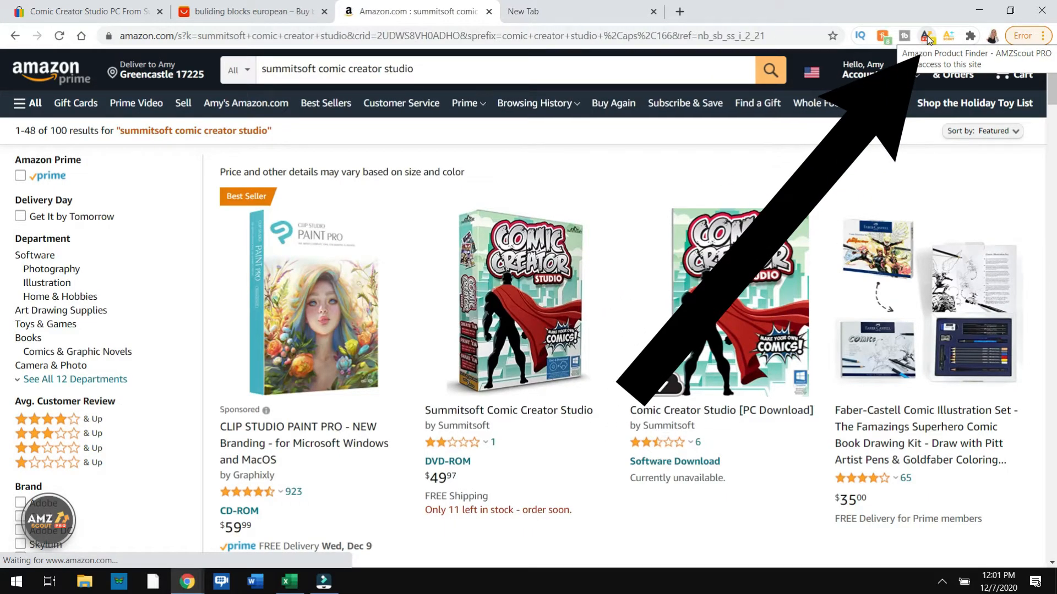
- Analyze the Amazon results with AMZScout PRO, expanding the Summitsoft Comic Creator Studio entry and closing its keywords window
mouse_move(876, 69)
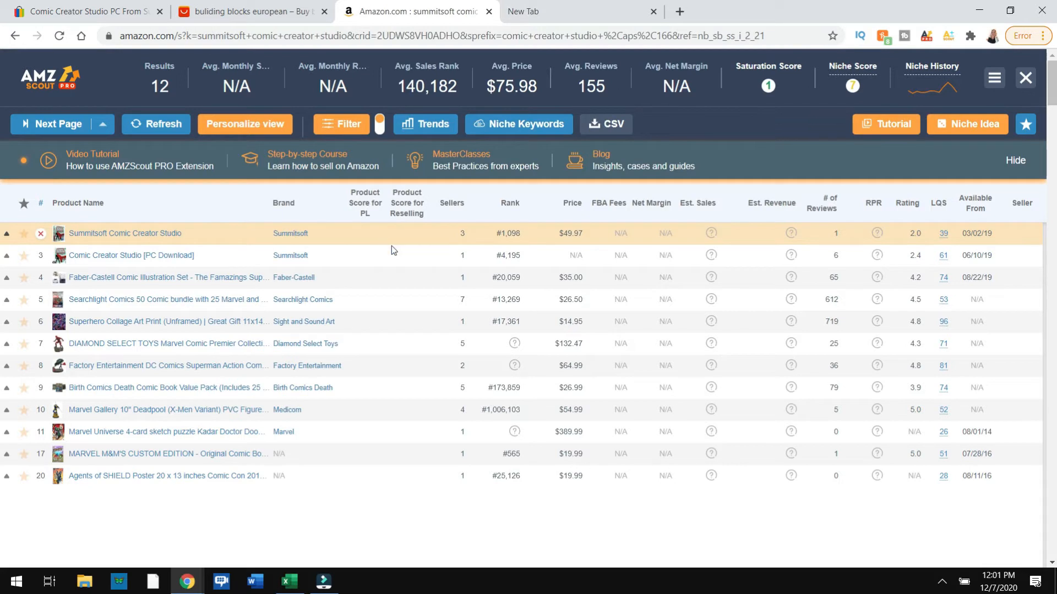
click(405, 229)
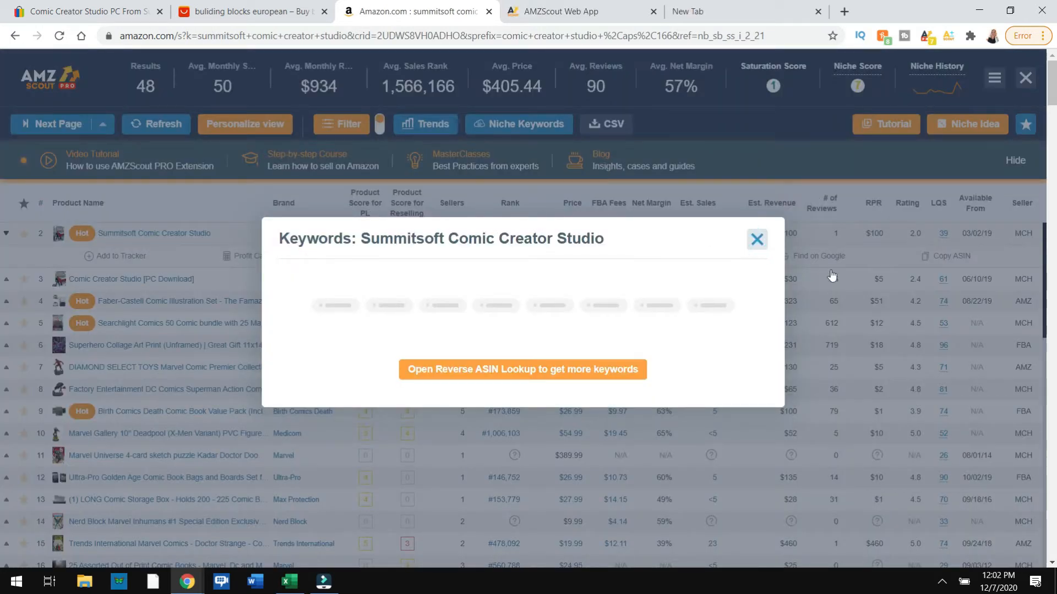
click(752, 241)
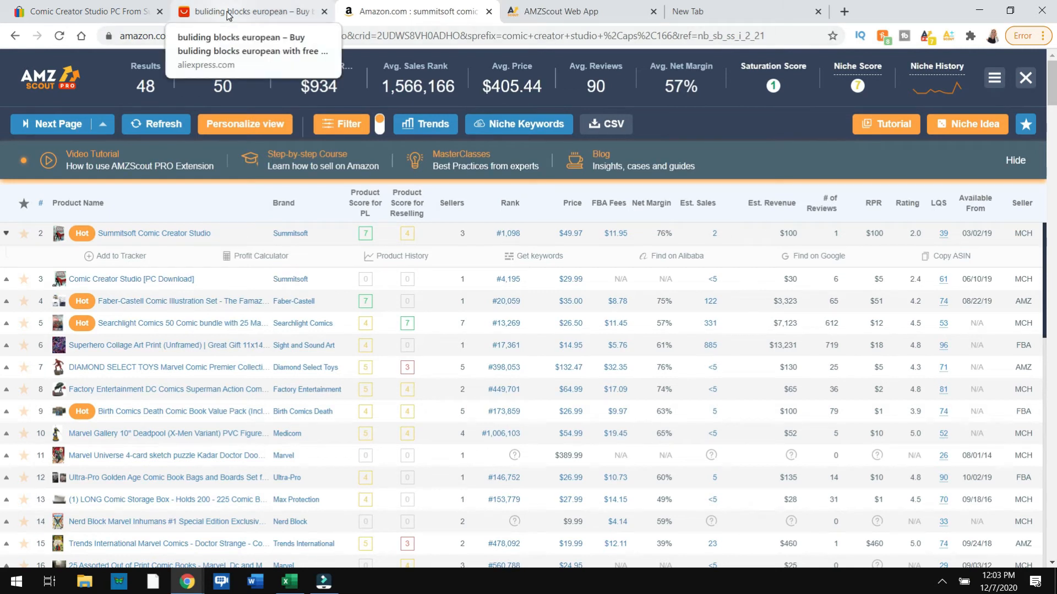
- Return to the eBay listing for Comic Creator Studio PC and review its price, shipping and returns, highlighting the price
click(115, 12)
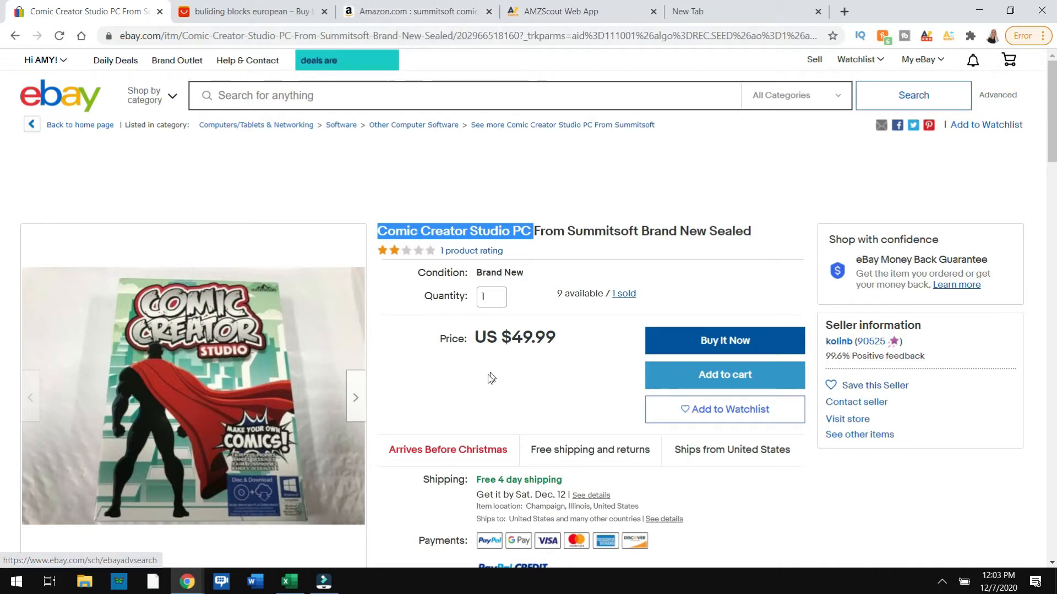
scroll(479, 378, down, 5)
scroll(441, 181, up, 2)
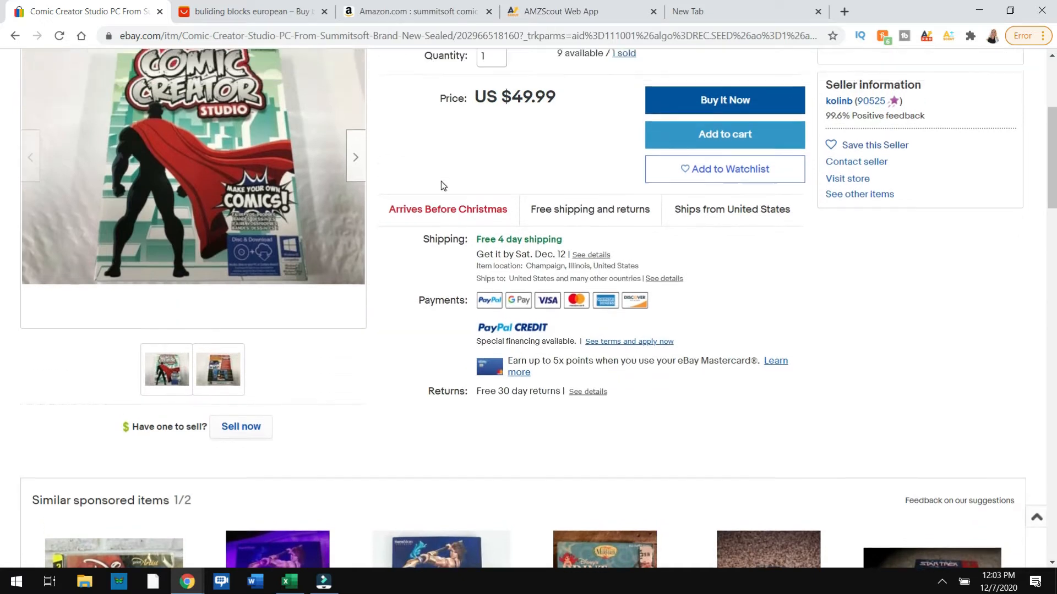
drag(516, 196, 557, 200)
scroll(888, 164, up, 2)
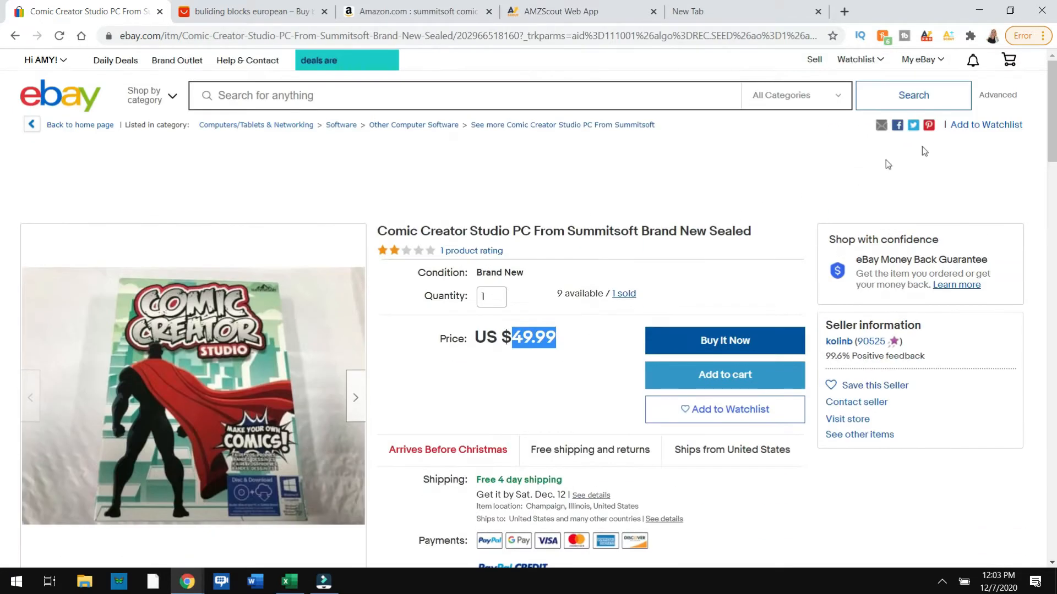
- Run an eBay advanced search limited to completed listings, without entering any keywords
click(1003, 96)
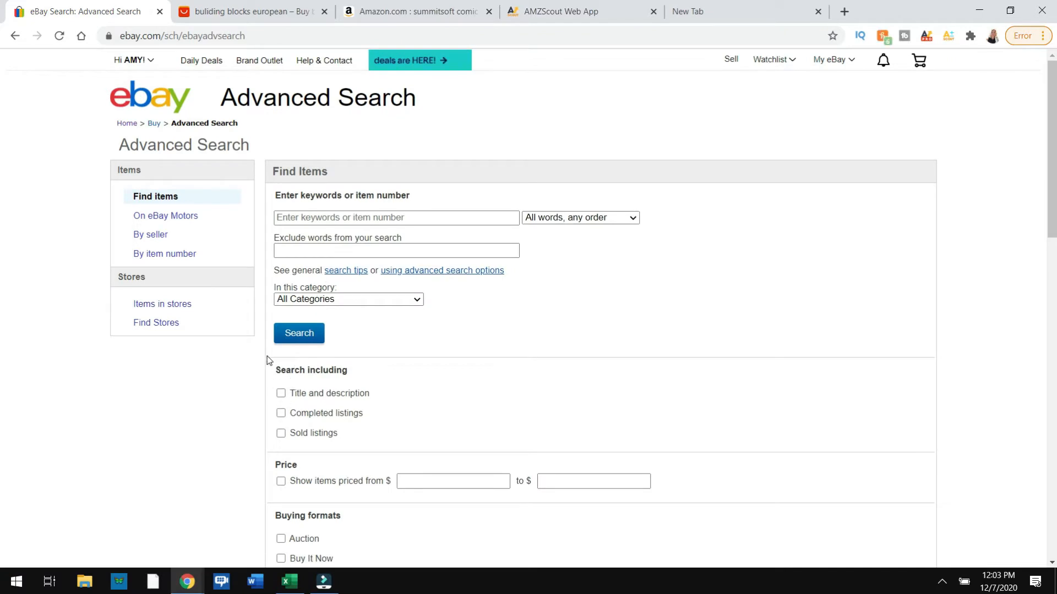
scroll(269, 361, down, 4)
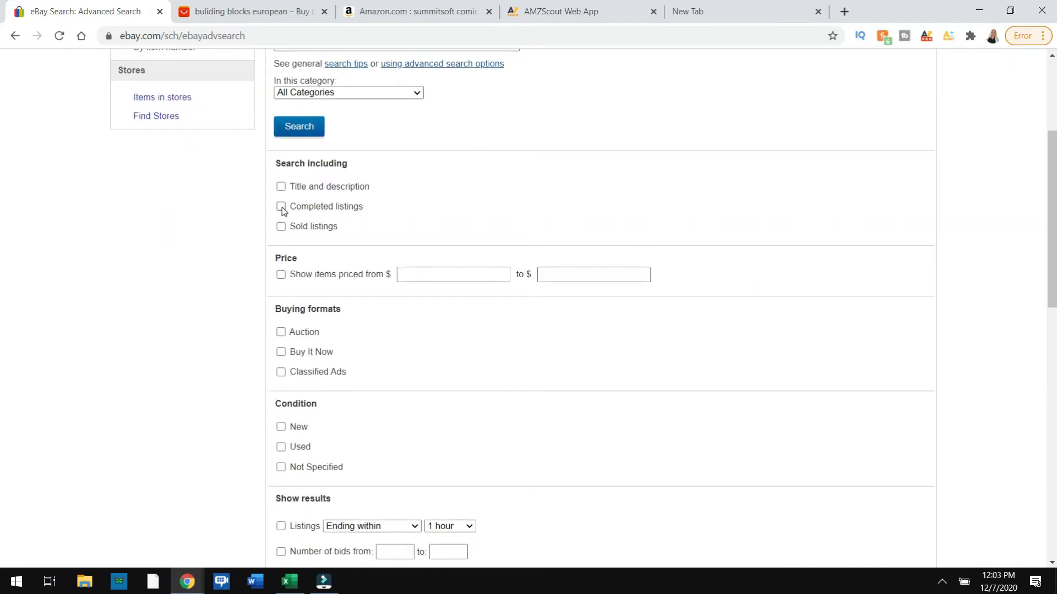
click(281, 206)
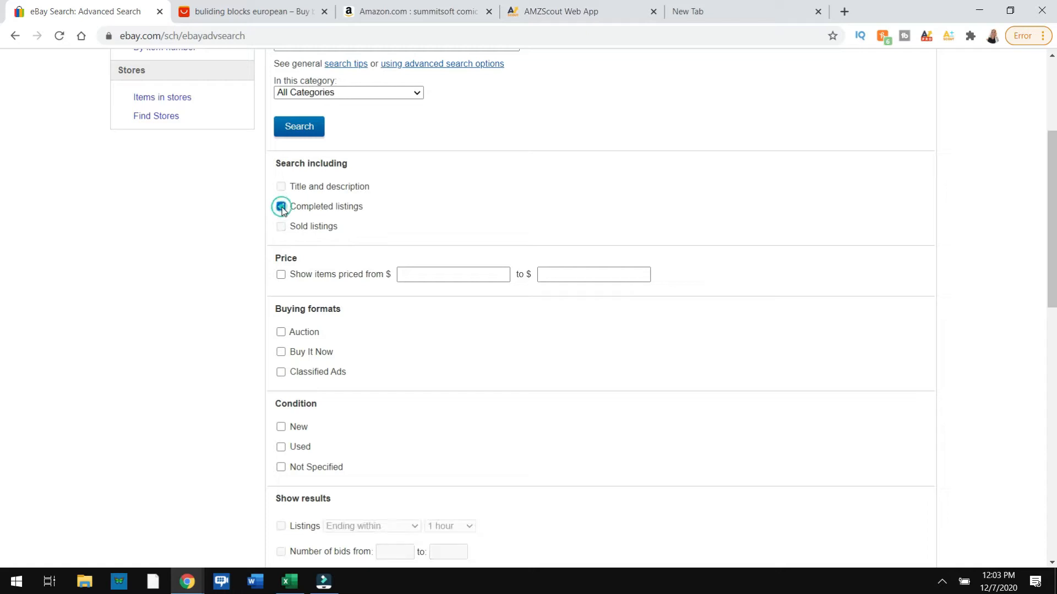
click(299, 127)
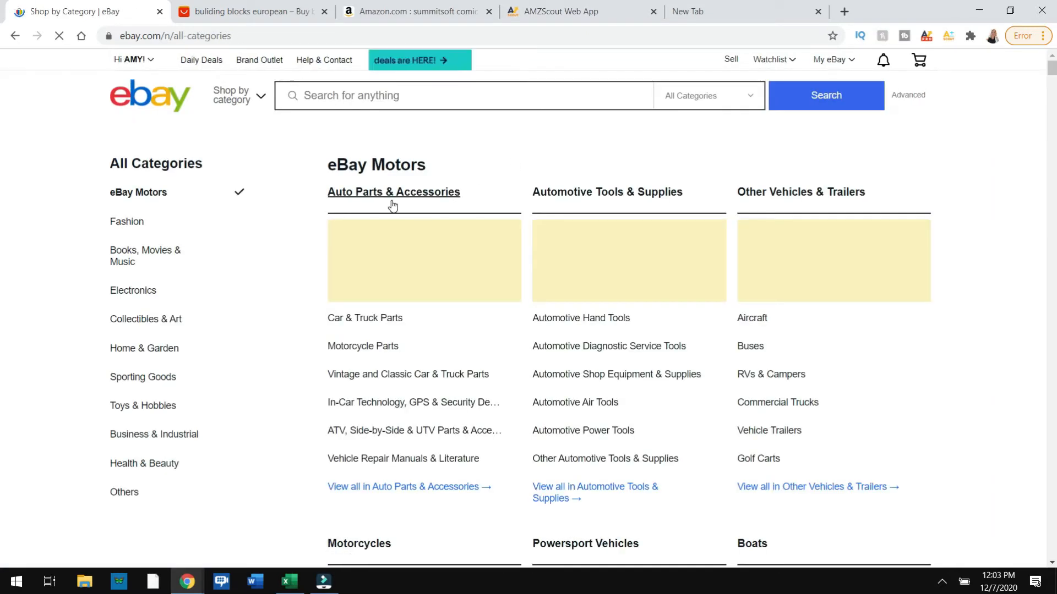
- Look through eBay's all-categories page, including eBay Motors and Fashion, and try to return to the previous page
scroll(414, 160, down, 12)
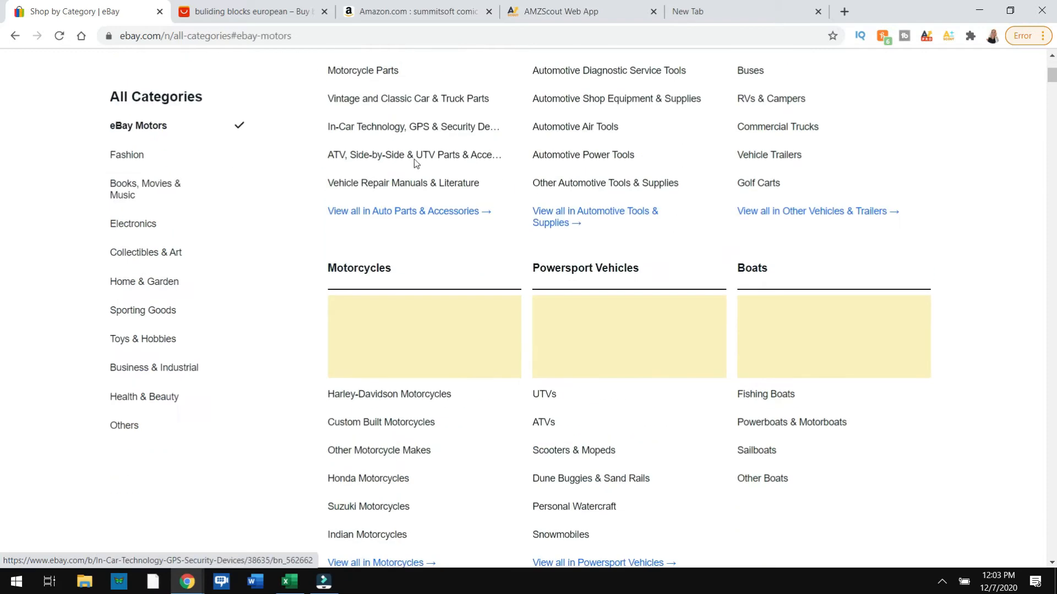
scroll(391, 212, down, 18)
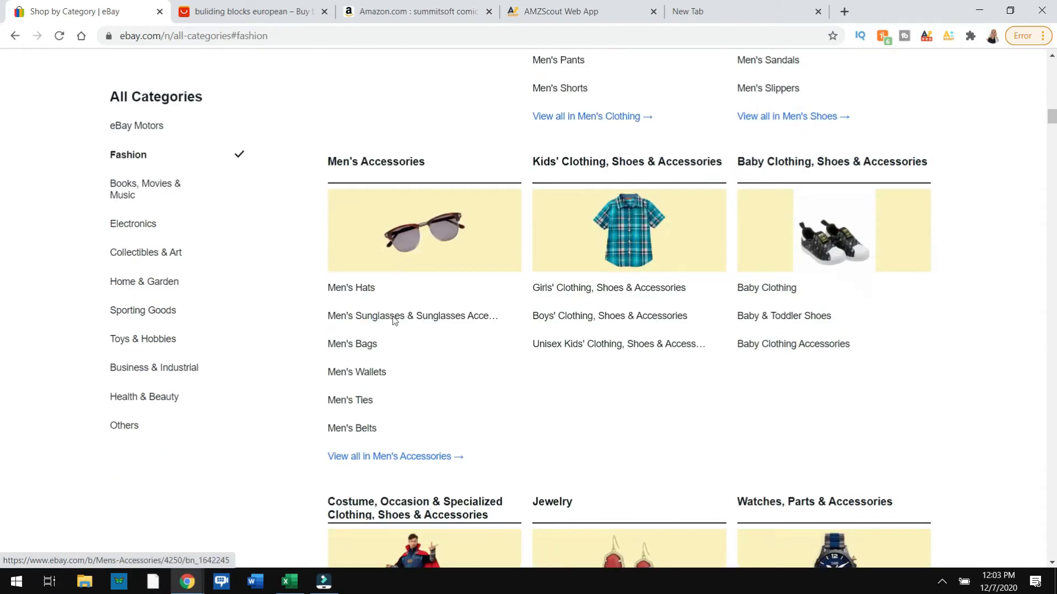
scroll(432, 358, down, 8)
scroll(486, 270, up, 20)
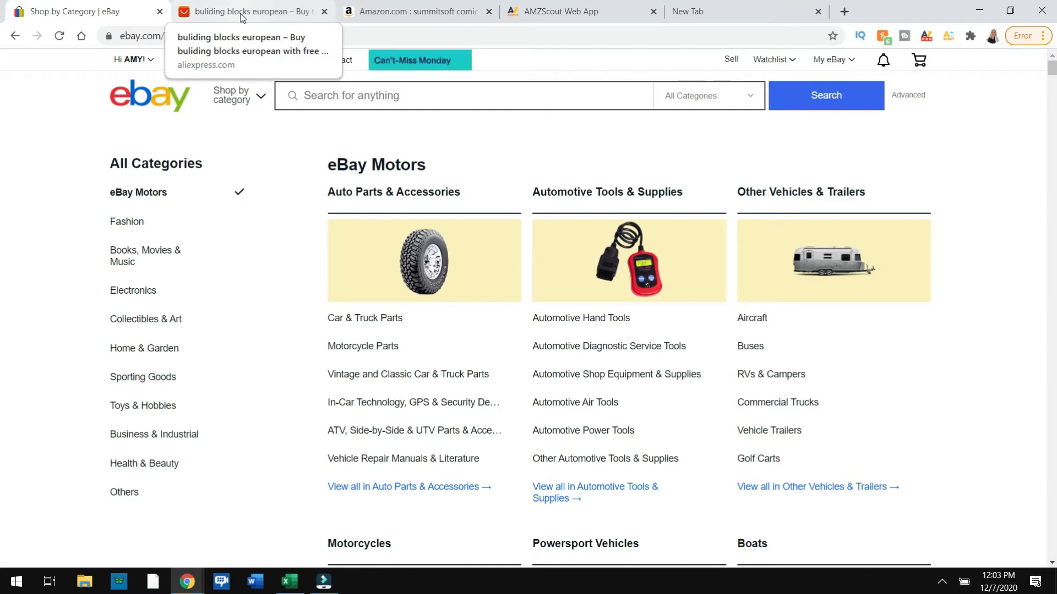
click(15, 36)
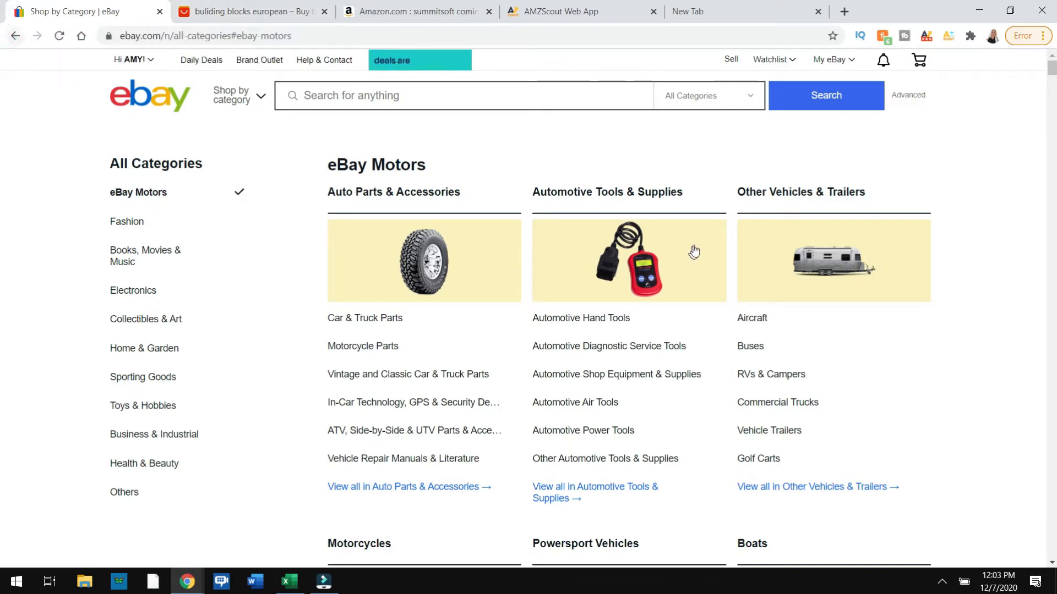
click(15, 36)
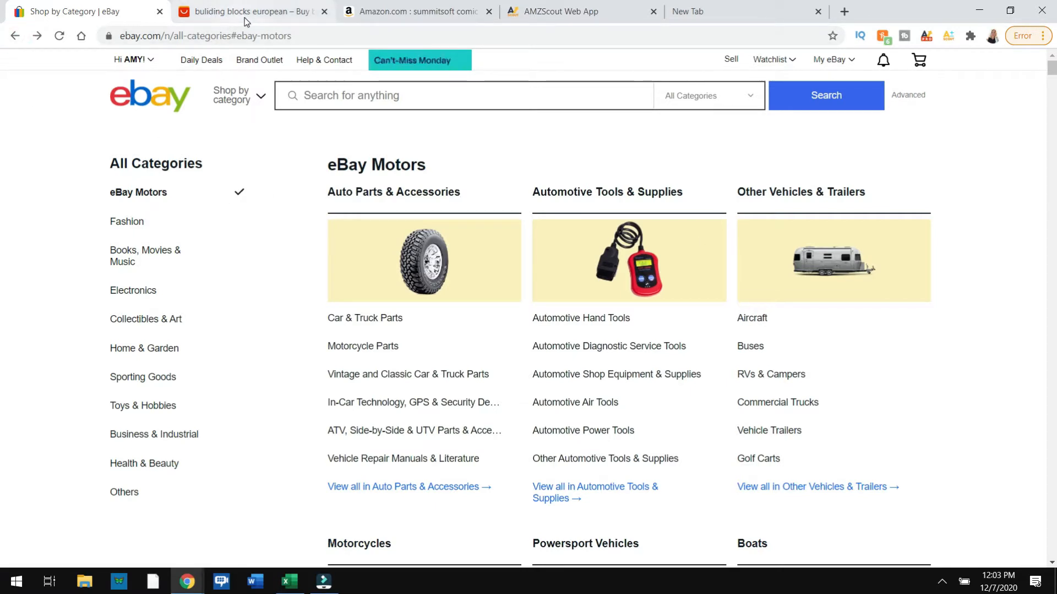
mouse_move(1051, 74)
mouse_down()
mouse_move(1052, 181)
mouse_move(1052, 74)
mouse_up()
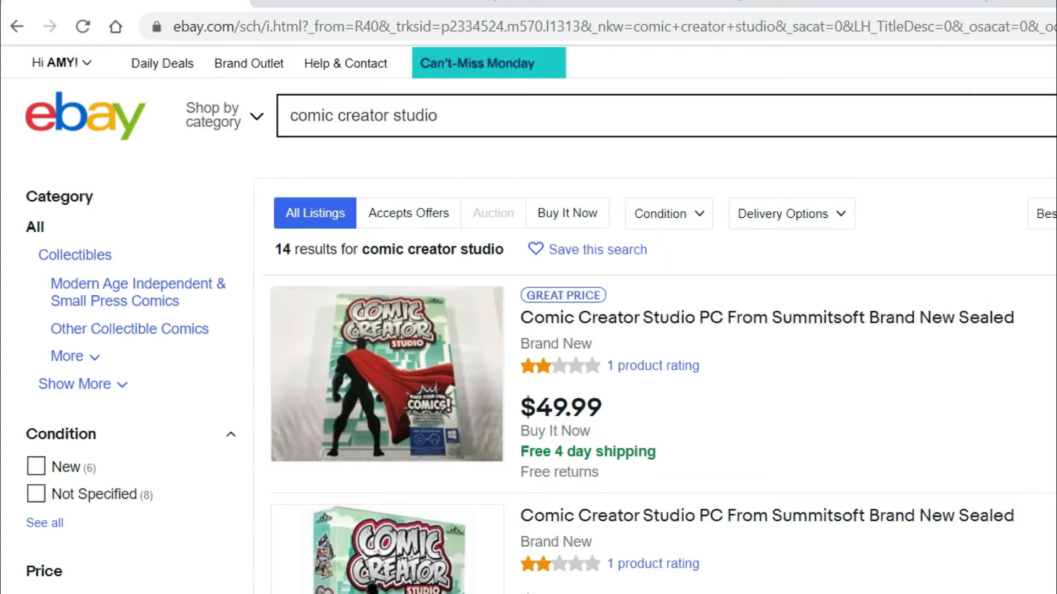
- Search Google for "create my own comic" in the unused new tab and copy the search phrase
scroll(787, 128, down, 2)
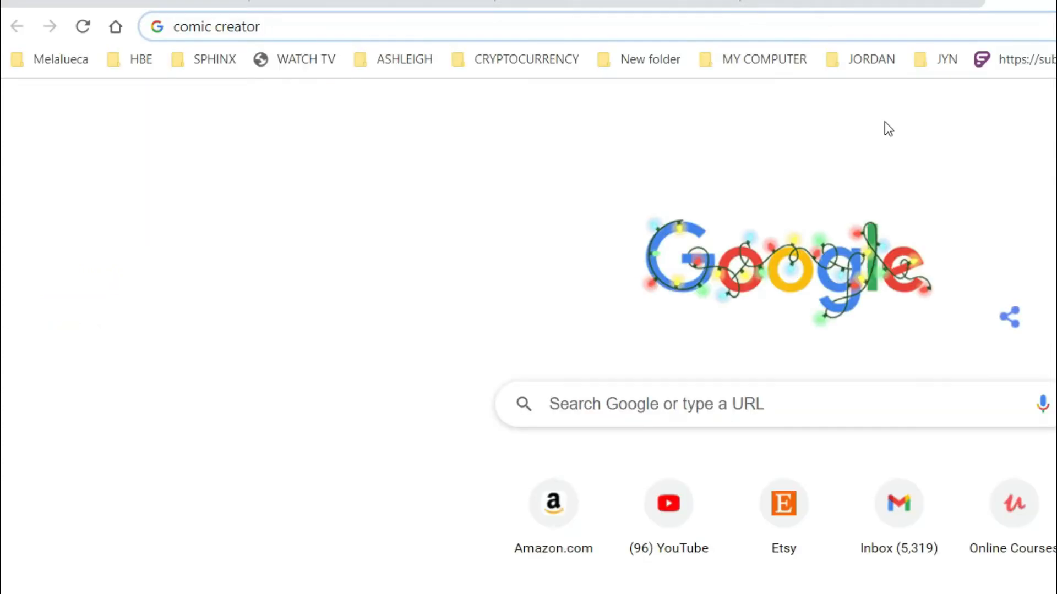
click(787, 408)
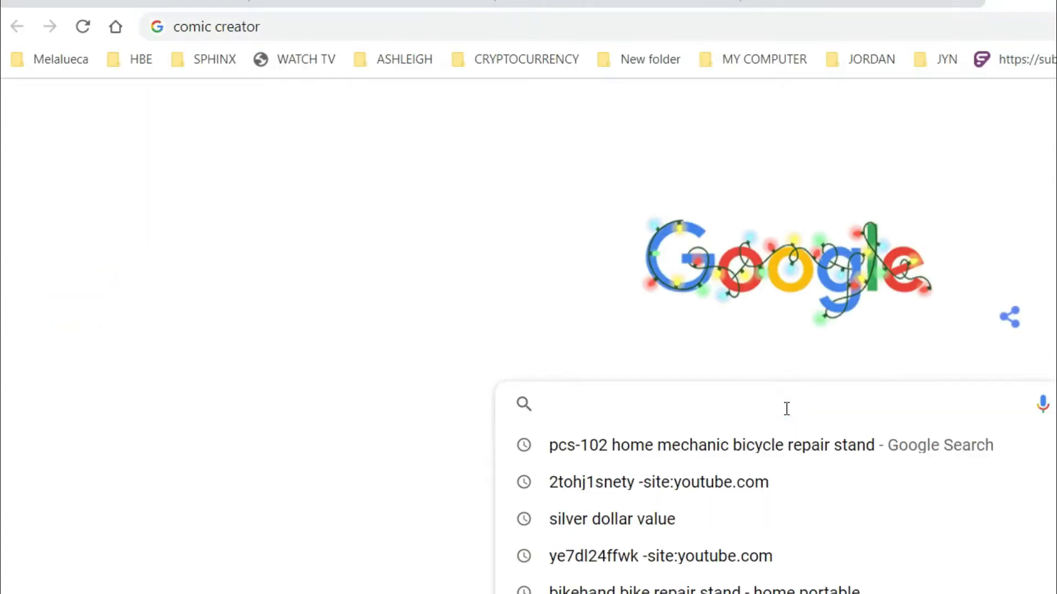
text(create my own comic)
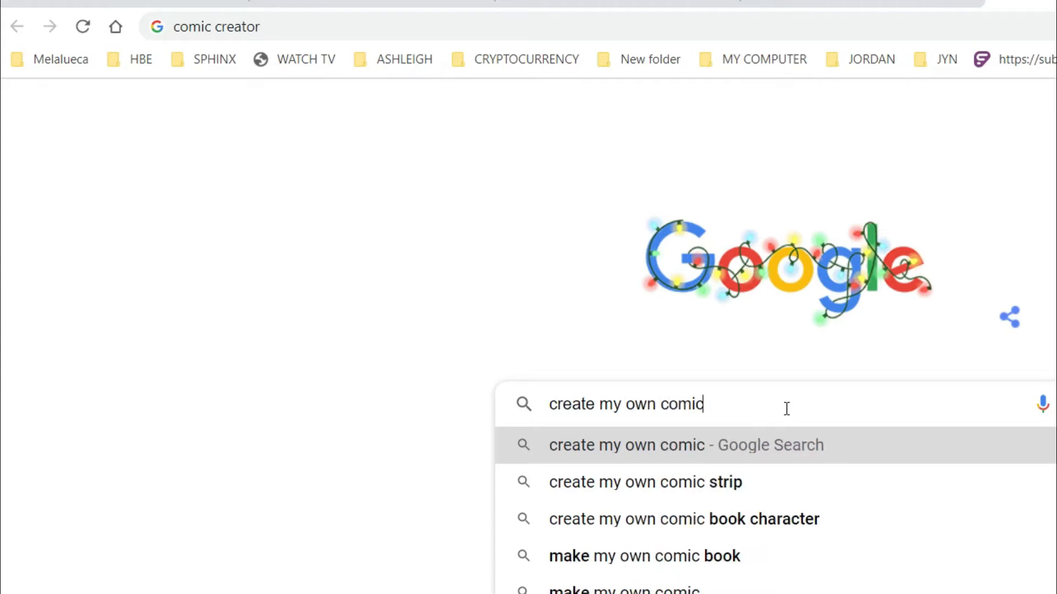
key(Return)
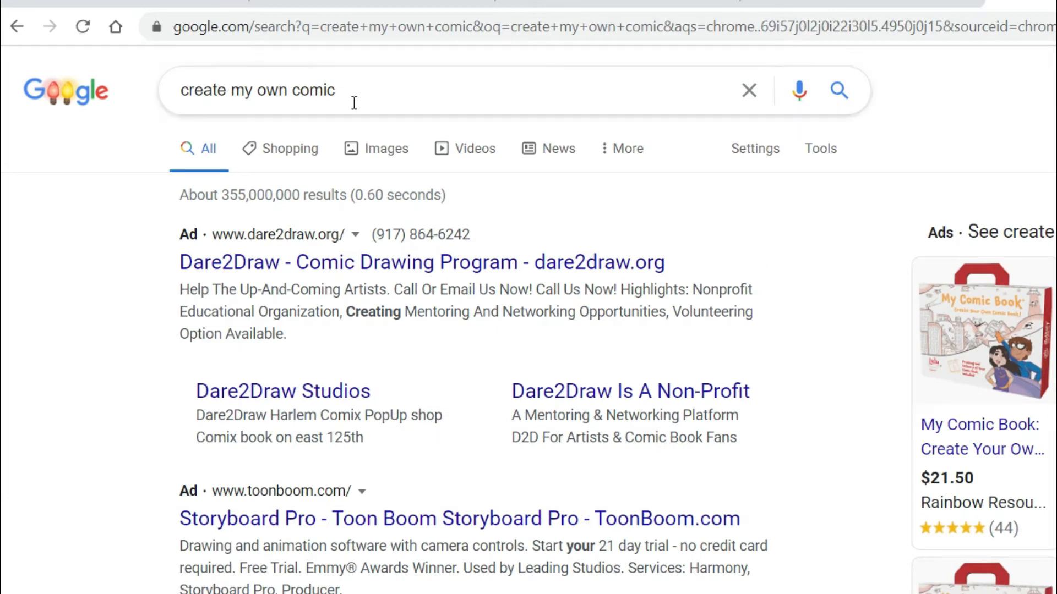
triple_click(406, 80)
key(ctrl+c)
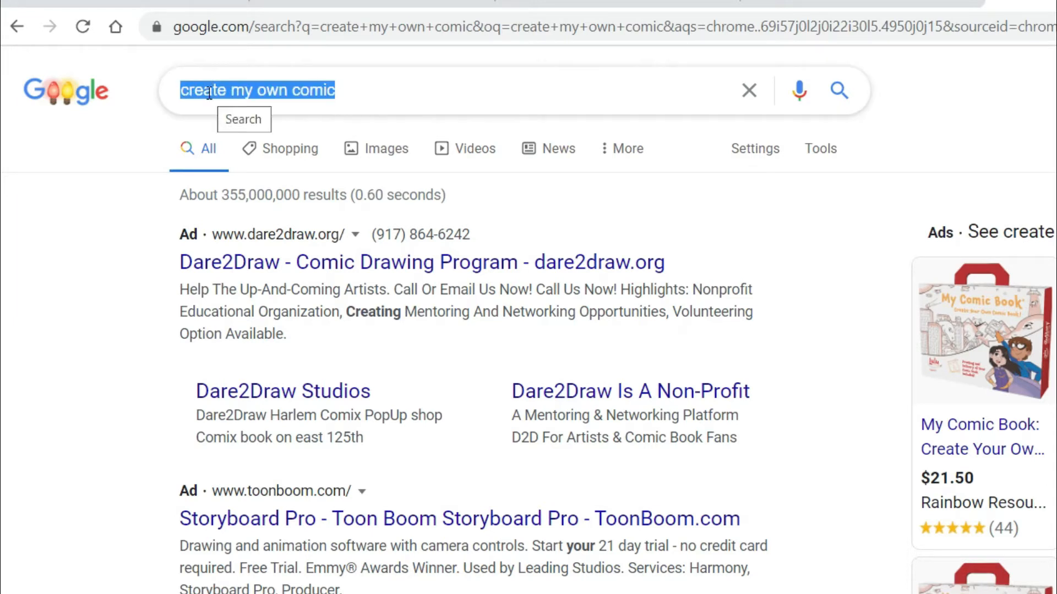
- Search Google for "google trends" and open the Google Trends site from the results
click(277, 26)
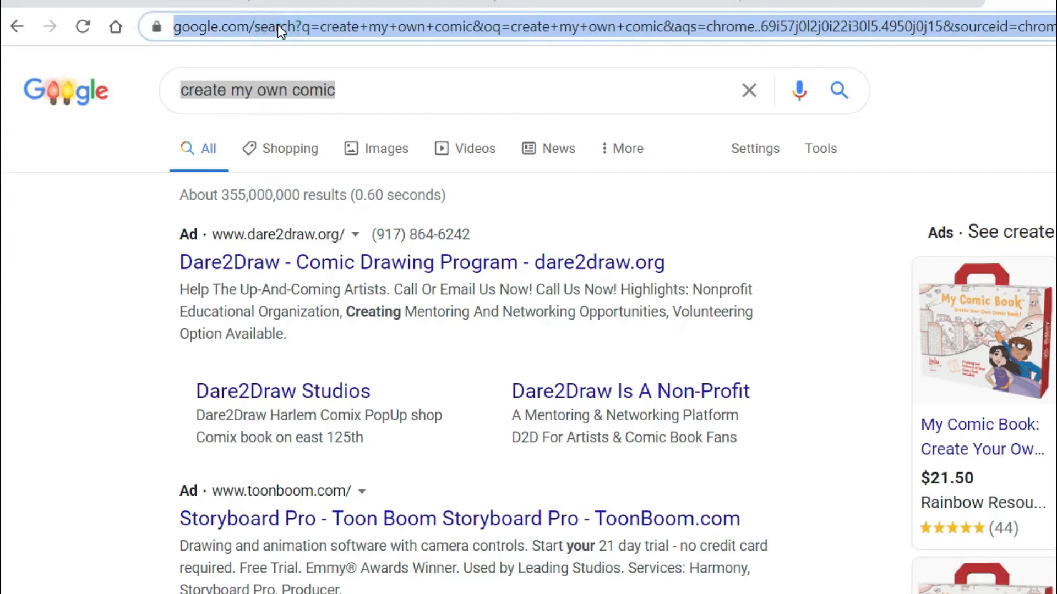
text(google)
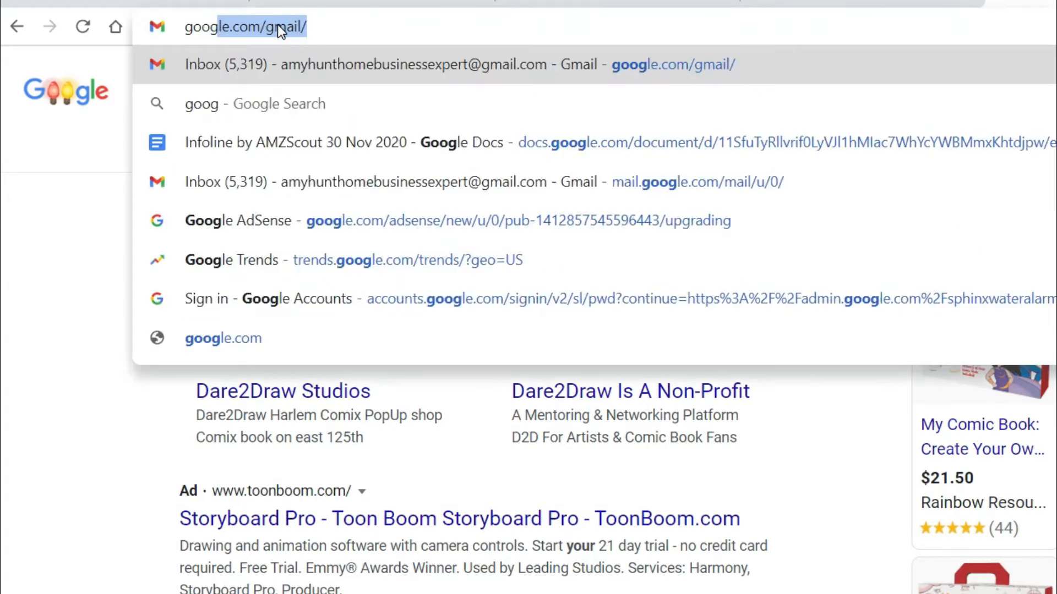
text( trends)
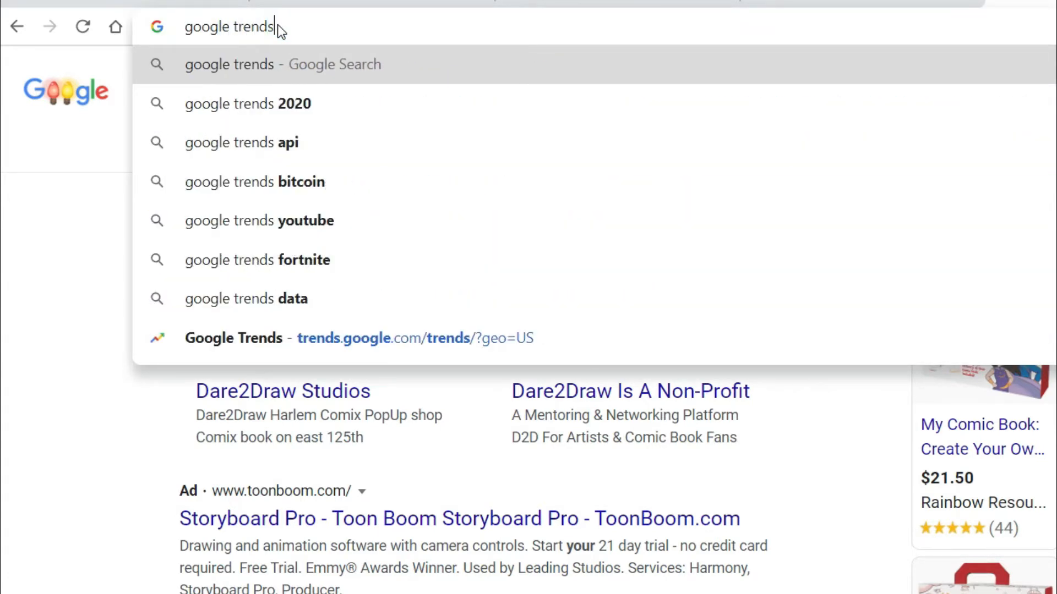
key(Return)
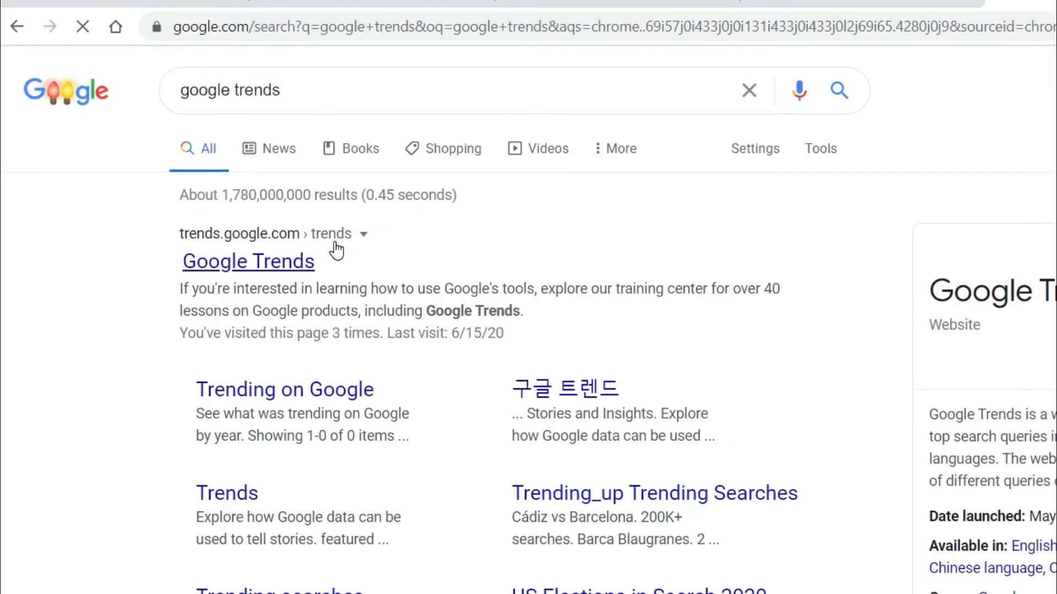
click(262, 263)
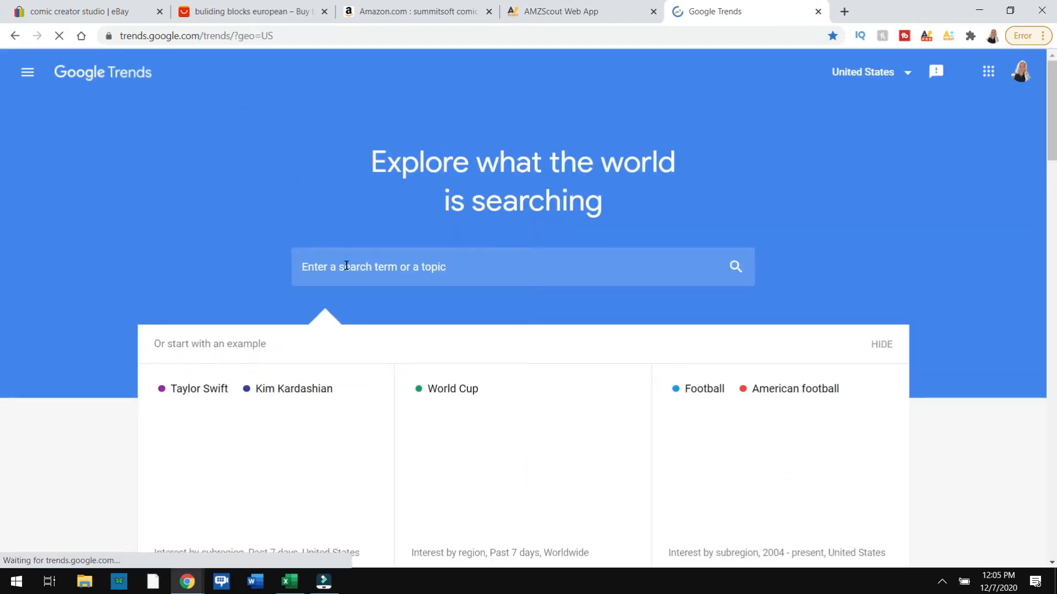
- Explore the copied phrase "create my own comic" as a search term in Google Trends
click(434, 273)
key(ctrl+v)
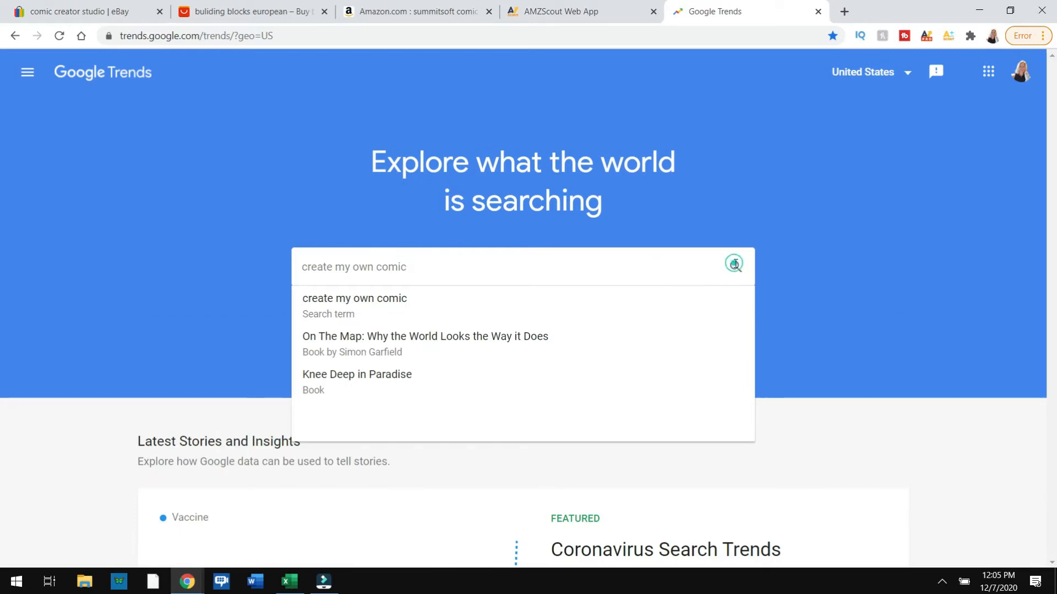
click(738, 269)
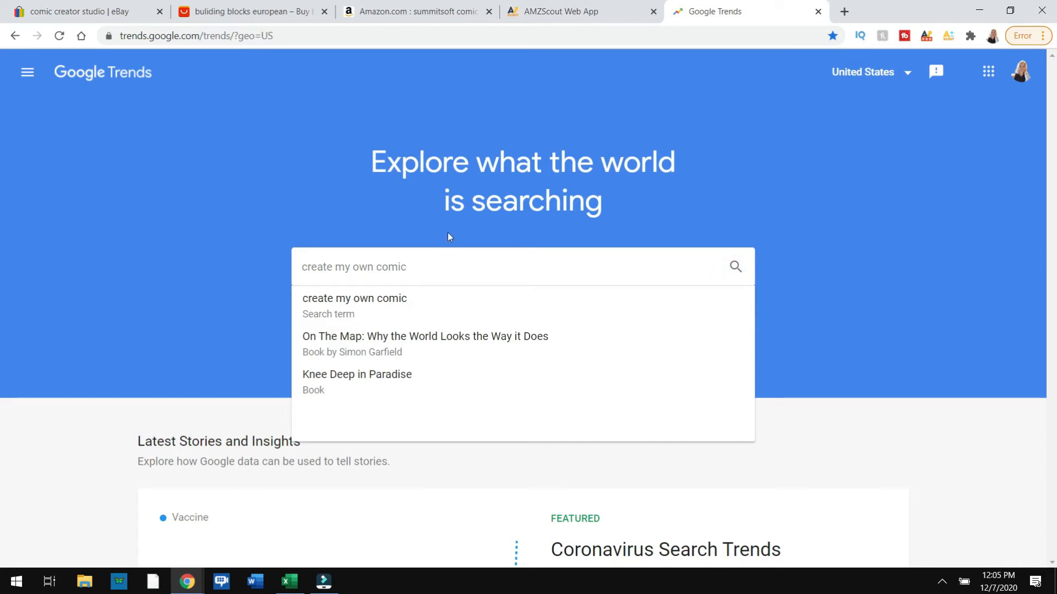
click(405, 299)
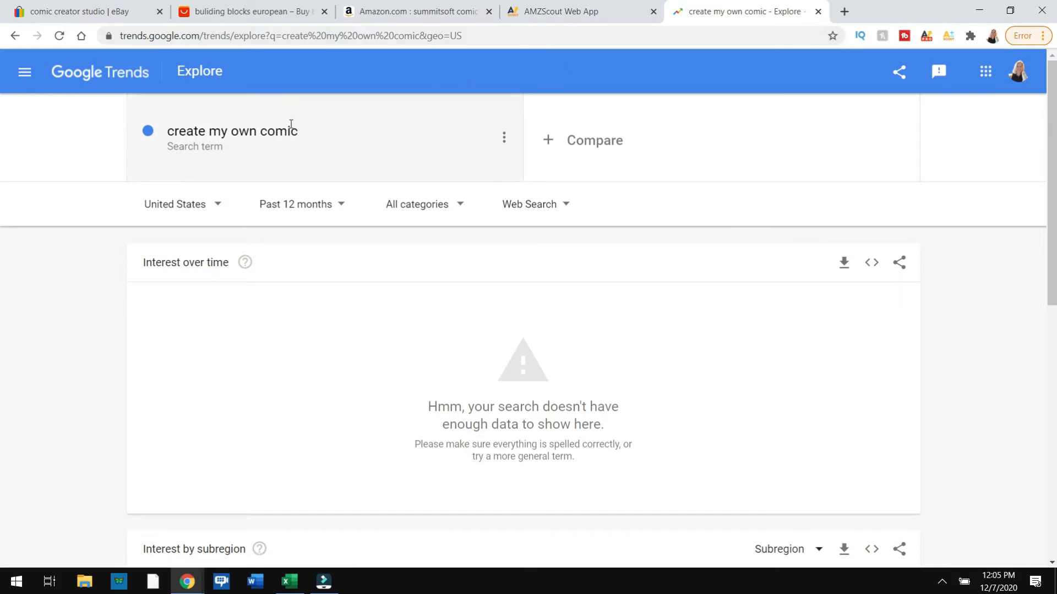
- Add "comic creator studio" as a second search term to the trends comparison
click(570, 142)
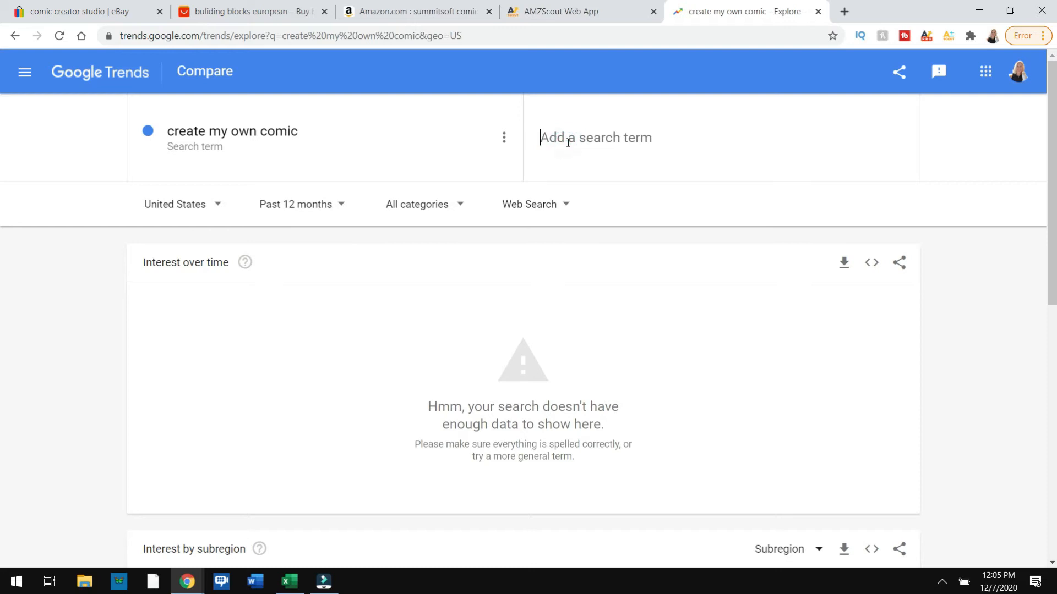
text(comic )
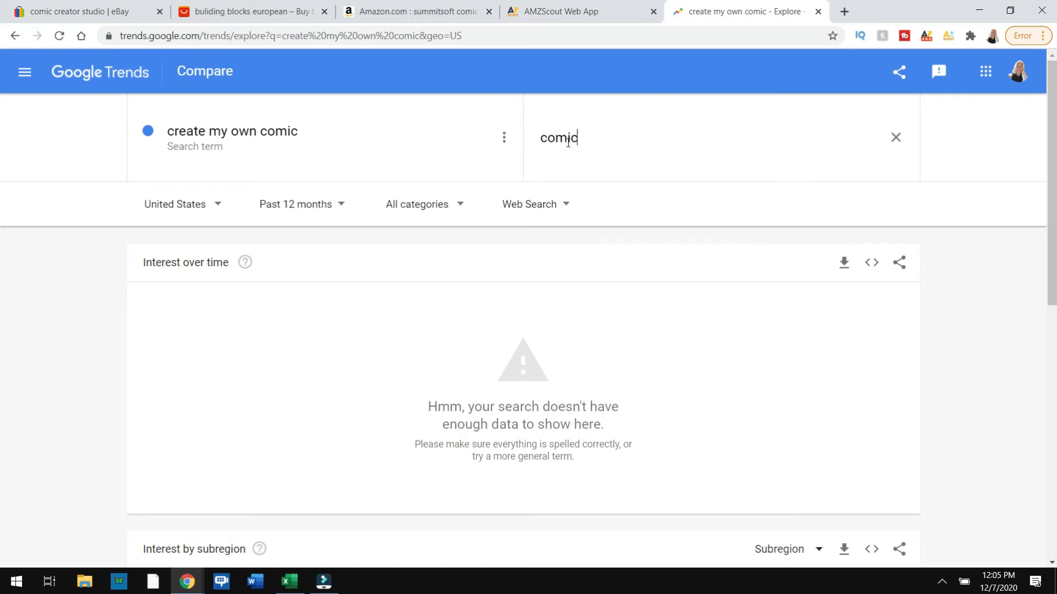
text(creator studio)
key(Return)
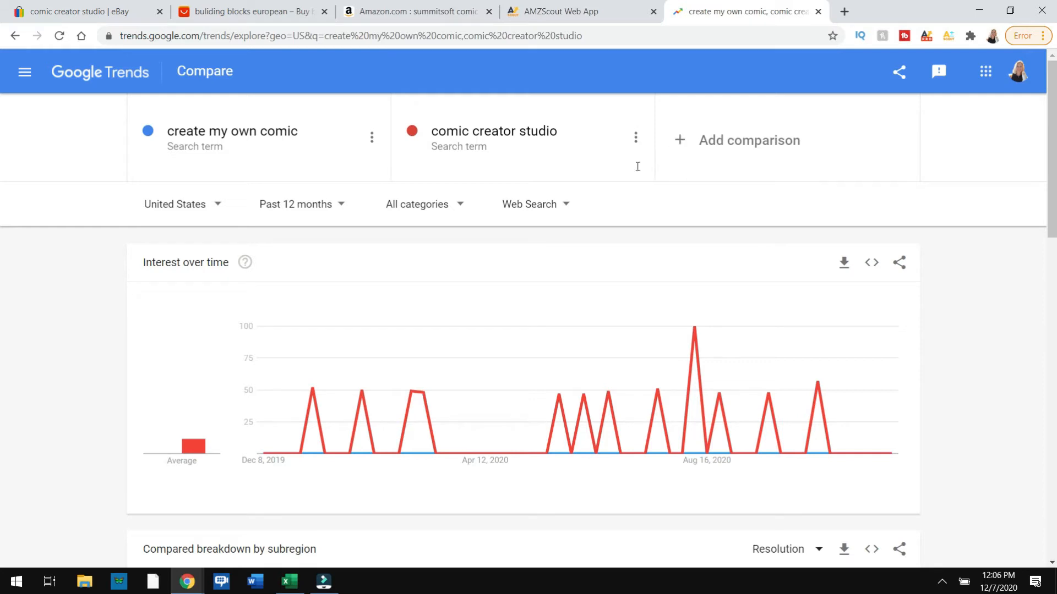
- Add "comic on my laptop" as a third search term to the trends comparison
click(681, 143)
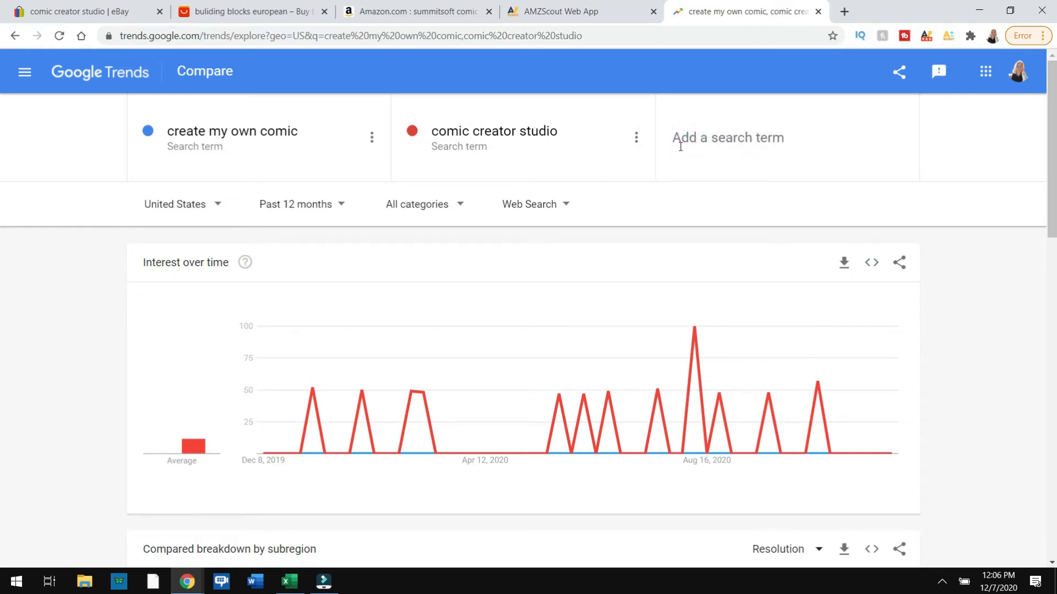
text(comi)
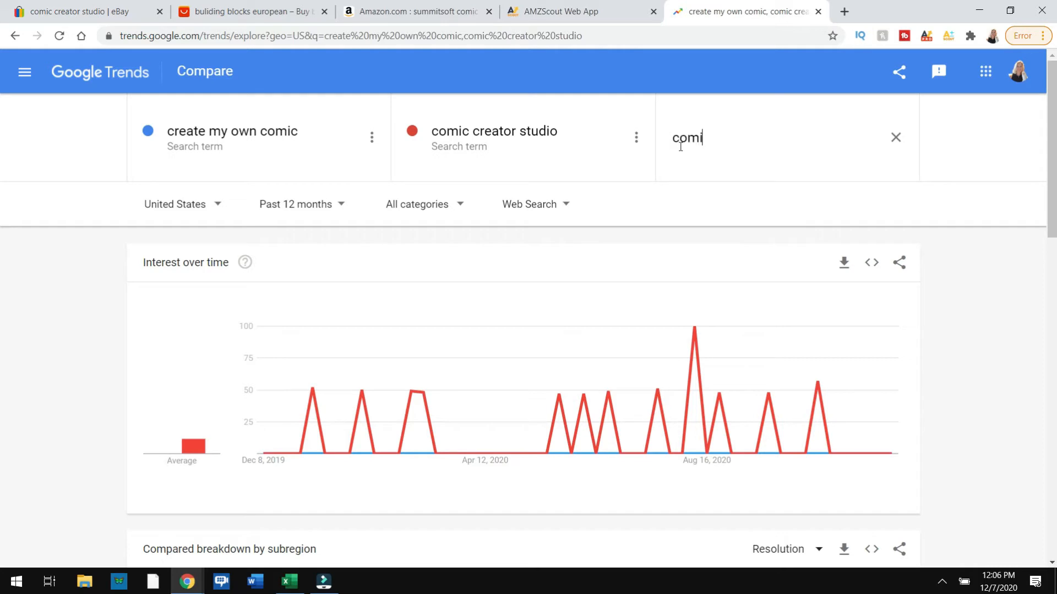
text(c on my )
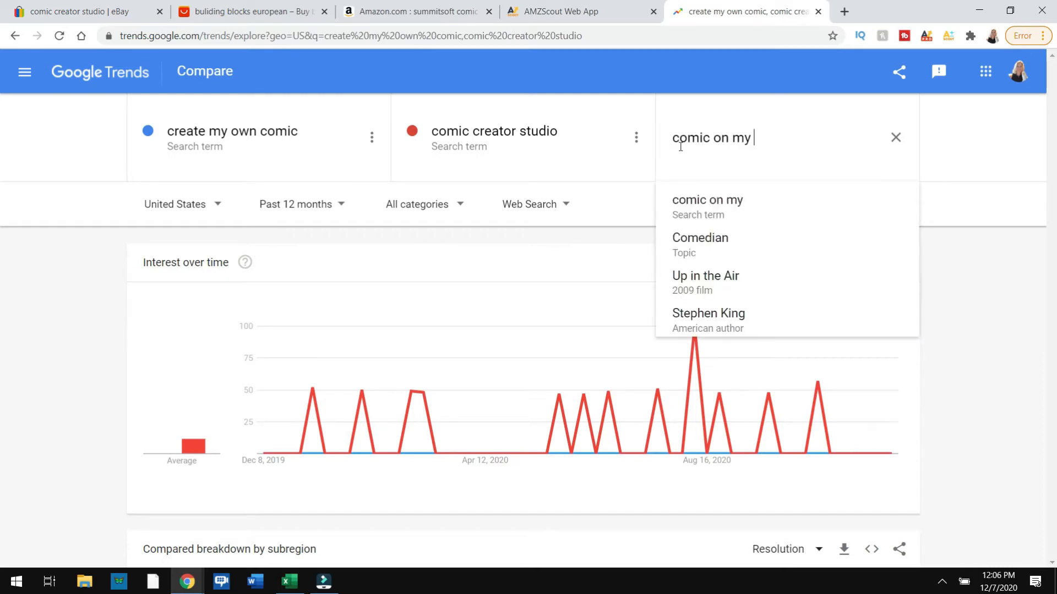
text(p)
key(BackSpace)
key(Return)
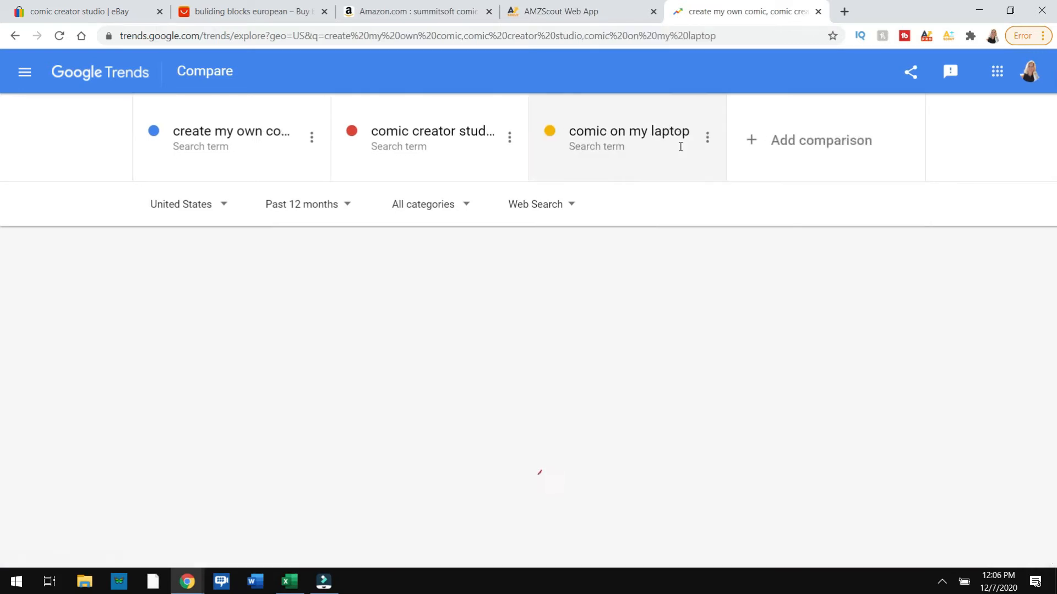
- Add "creator comic" as a further search term to the trends comparison
click(749, 144)
click(752, 138)
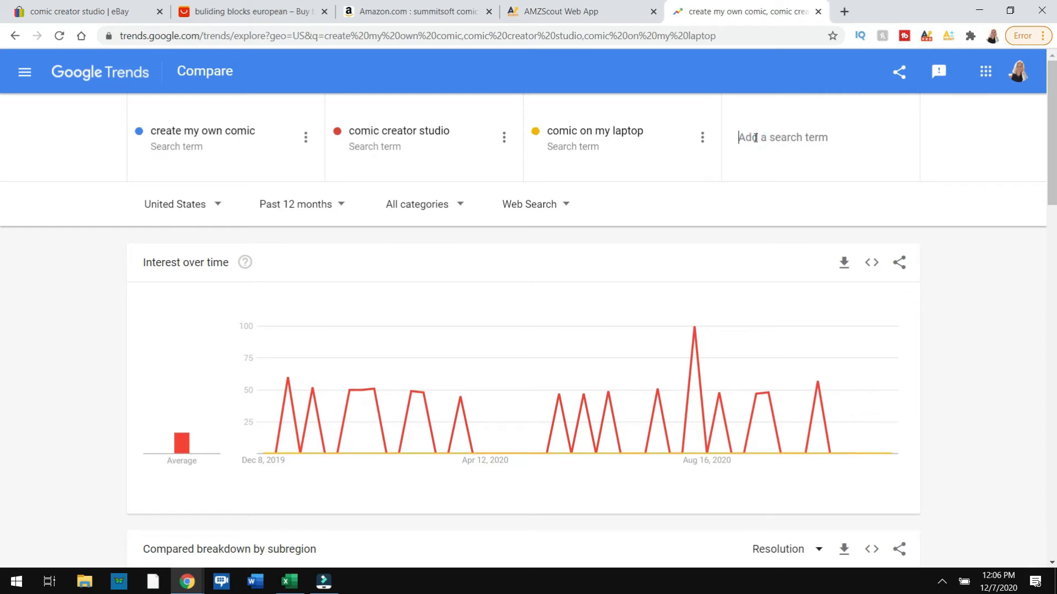
text(creat)
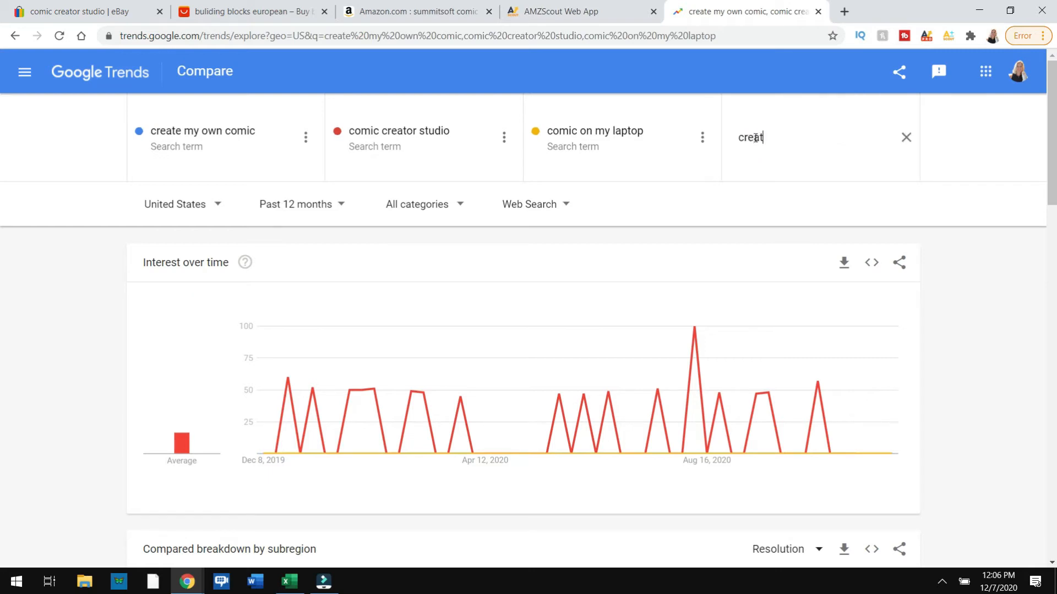
text(or comic)
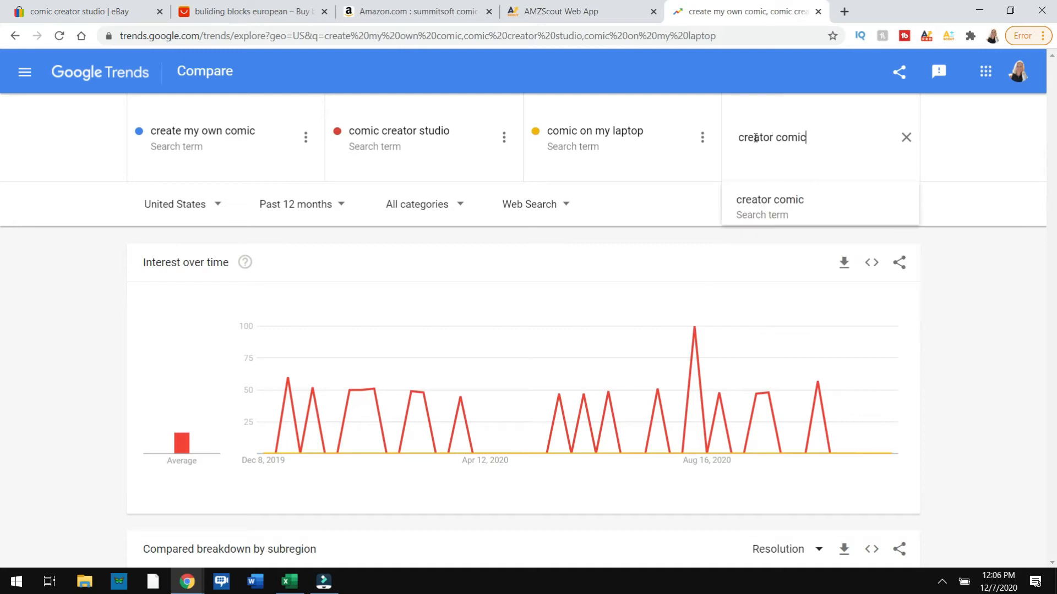
key(Return)
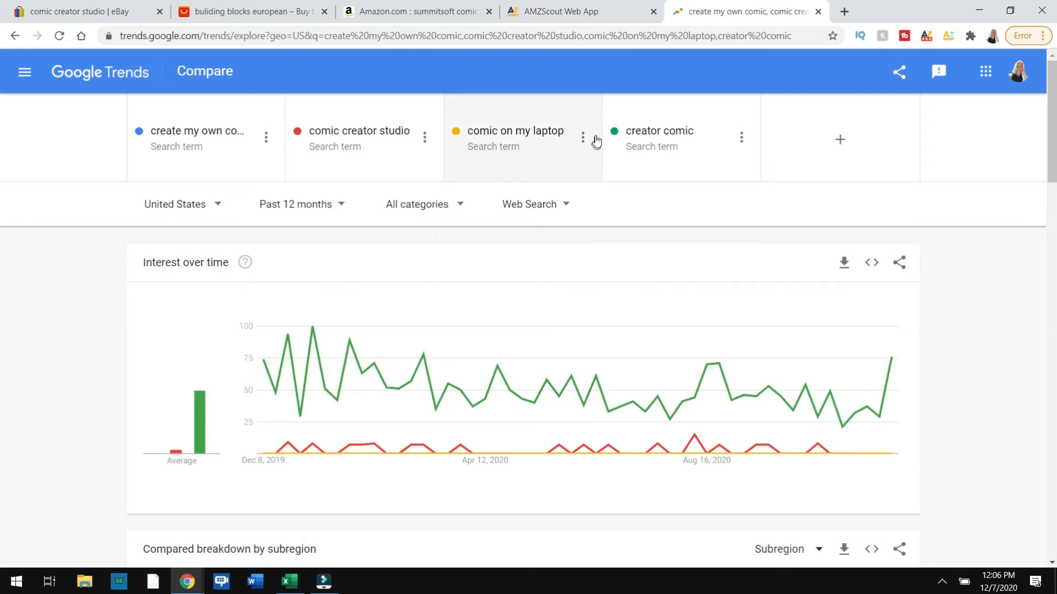
- Add "comic software" as the fifth search term in the trends comparison
mouse_move(265, 357)
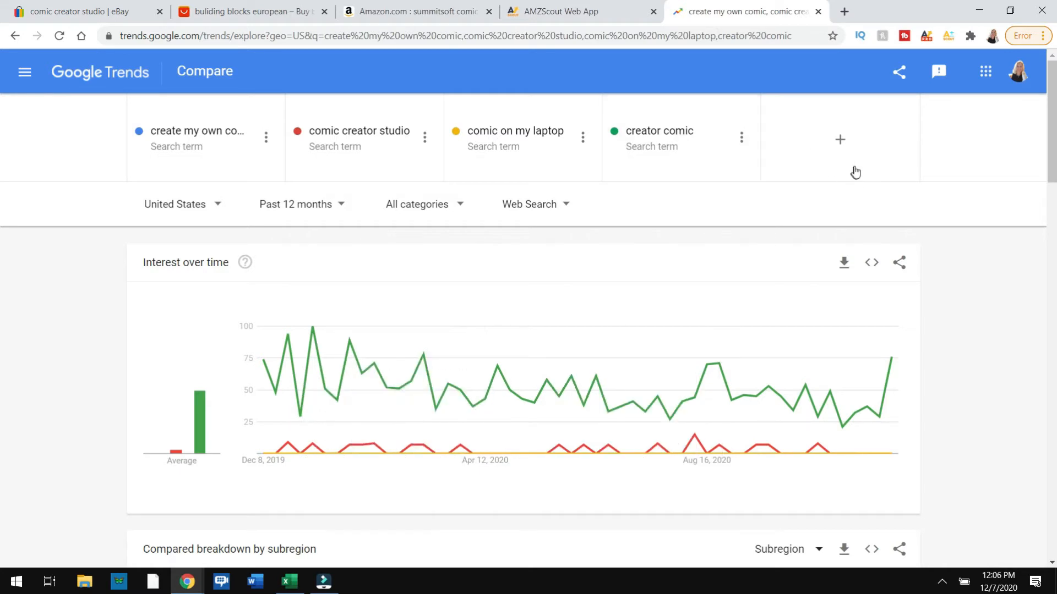
click(840, 144)
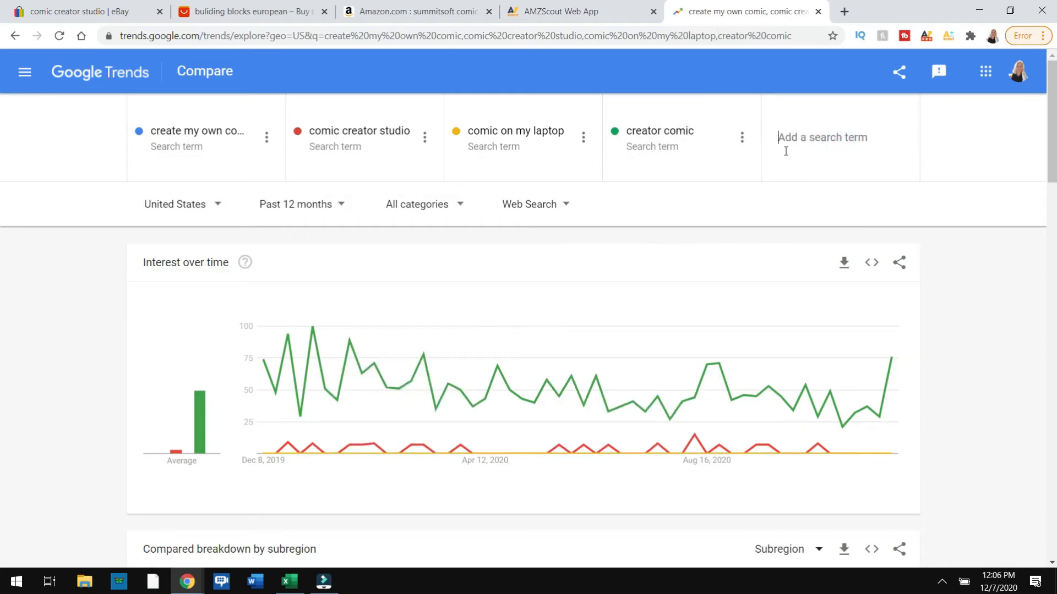
text(comic )
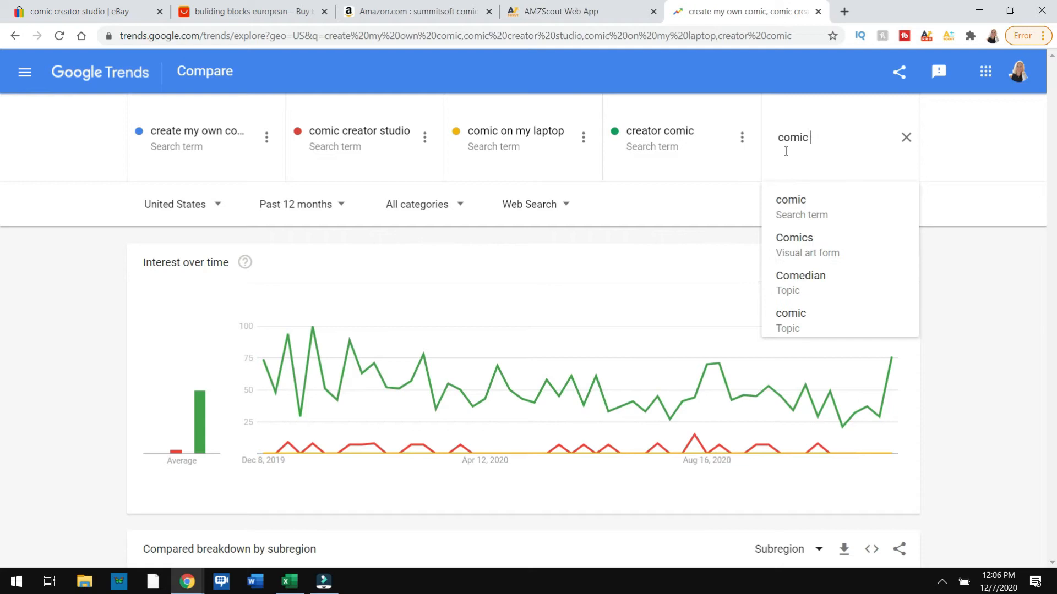
text(software)
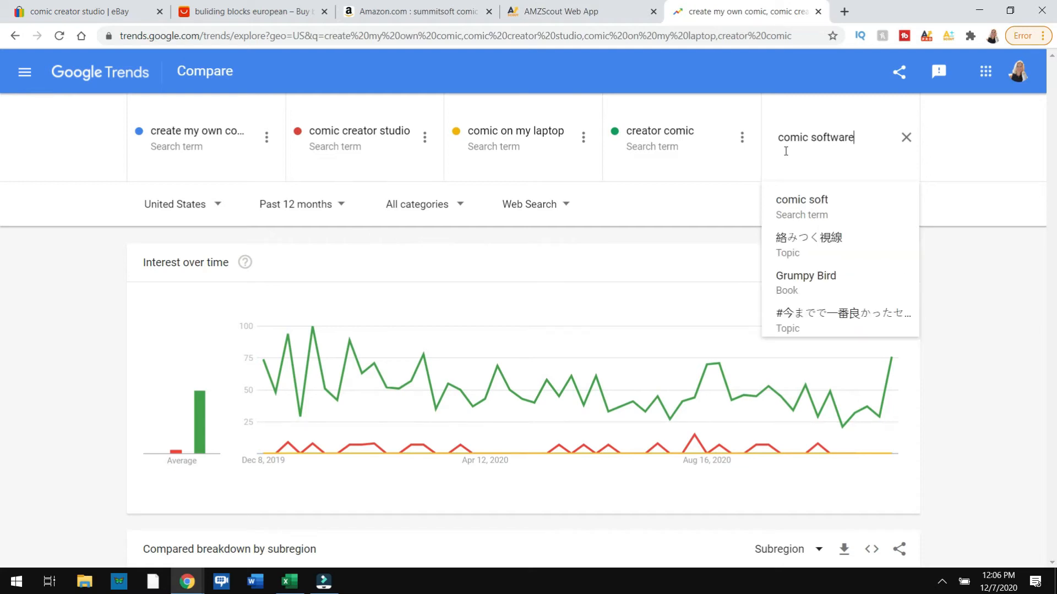
key(Return)
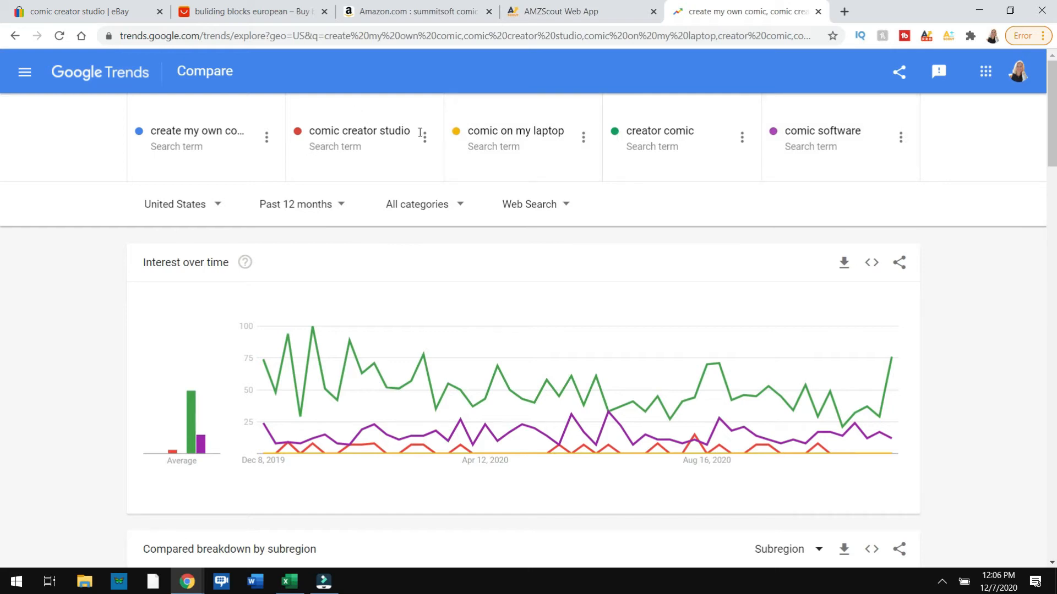
- Remove "comic on my laptop" from the comparison and add "software to create my own comic" in its place
click(583, 137)
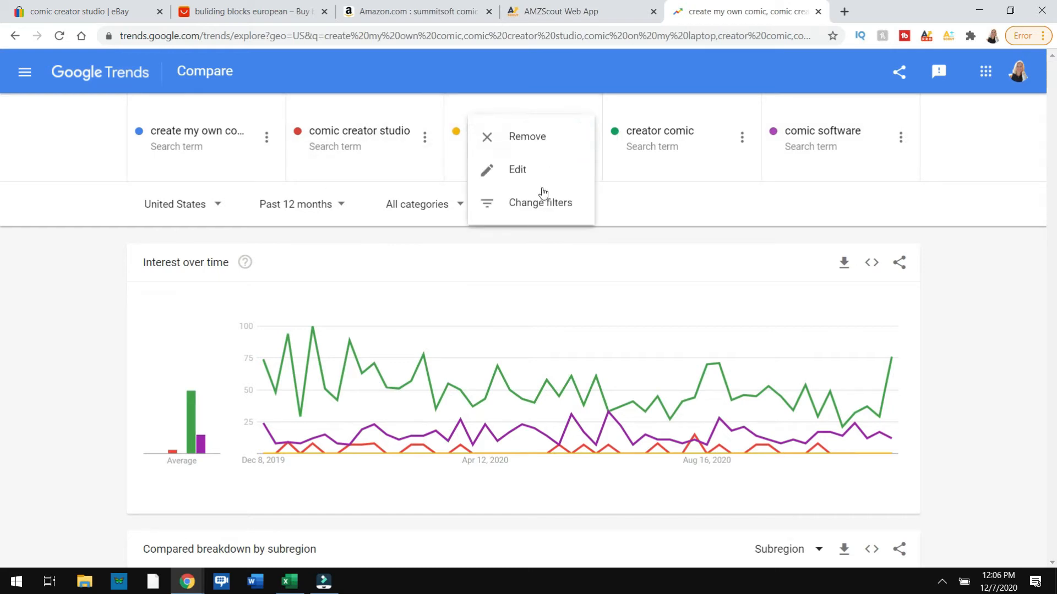
click(528, 138)
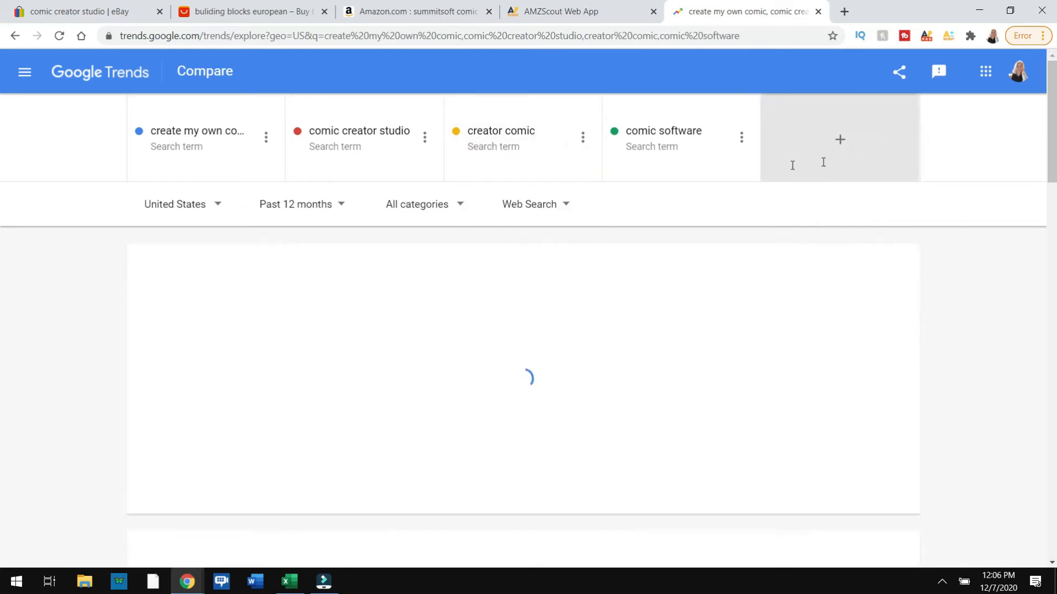
click(823, 162)
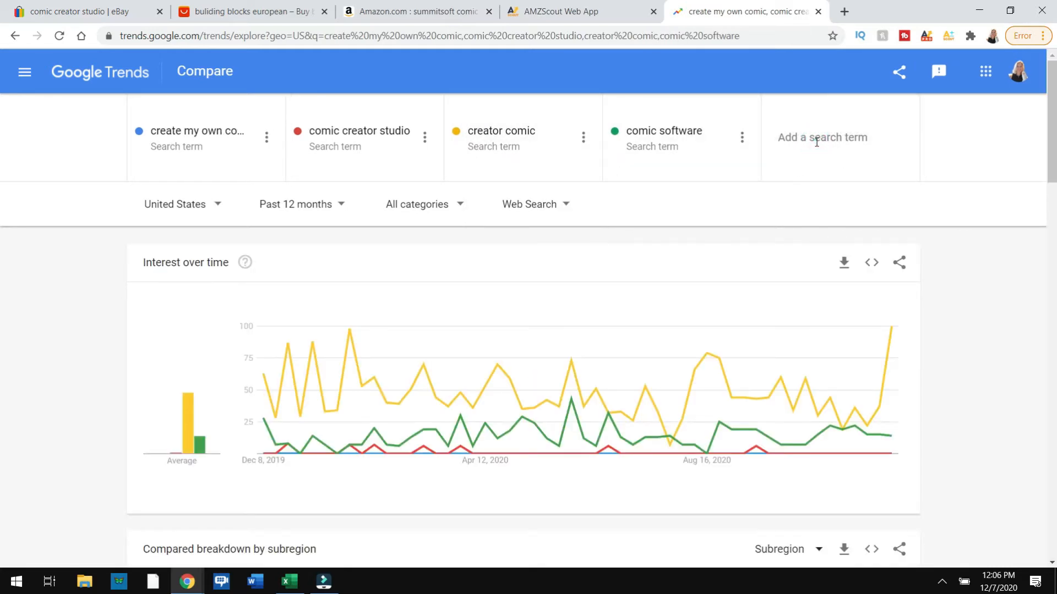
text(software to create my own)
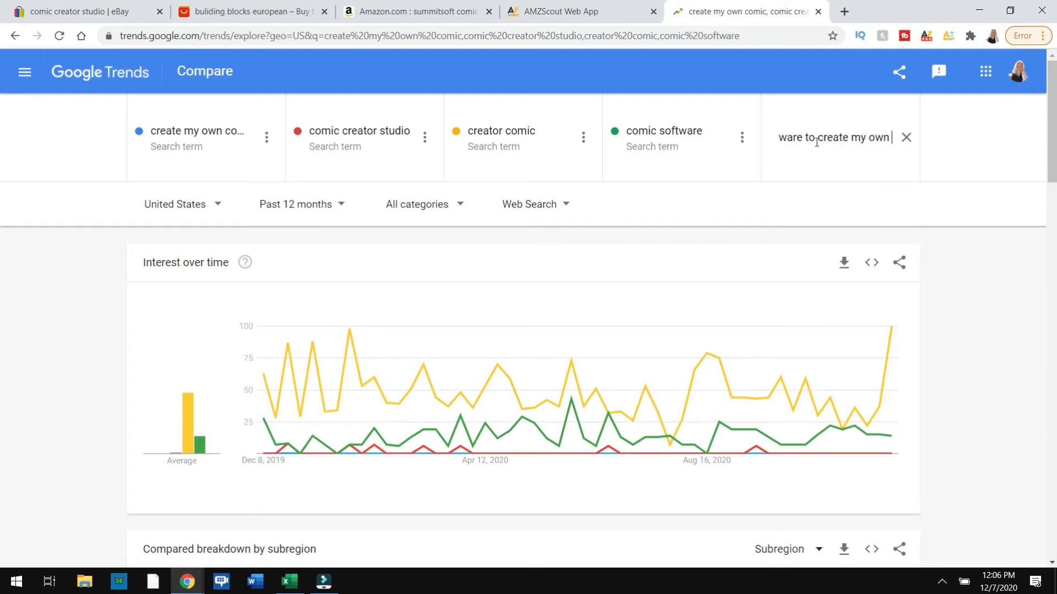
text( comic)
key(Return)
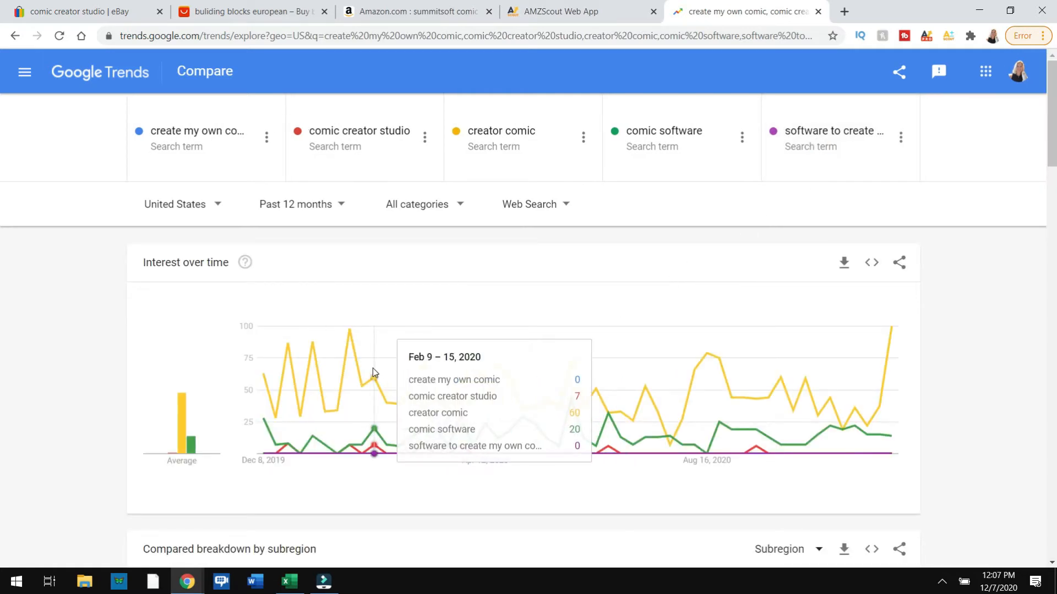
- Return to the eBay results, open the $49.98 Comic Creator Studio PC listing and review its price, seller, shipping and item specifics
click(88, 12)
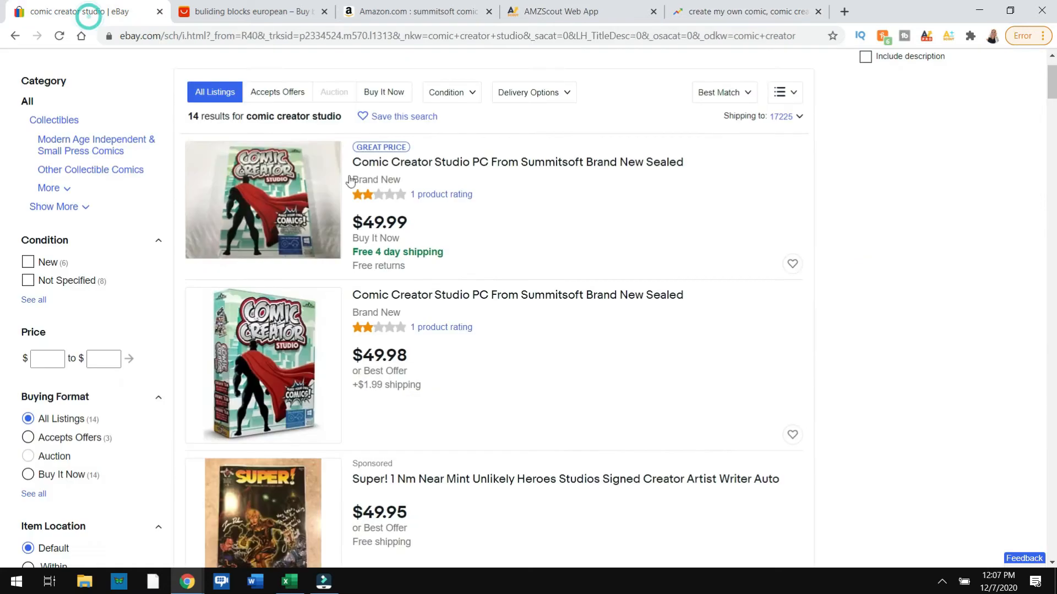
scroll(793, 143, up, 2)
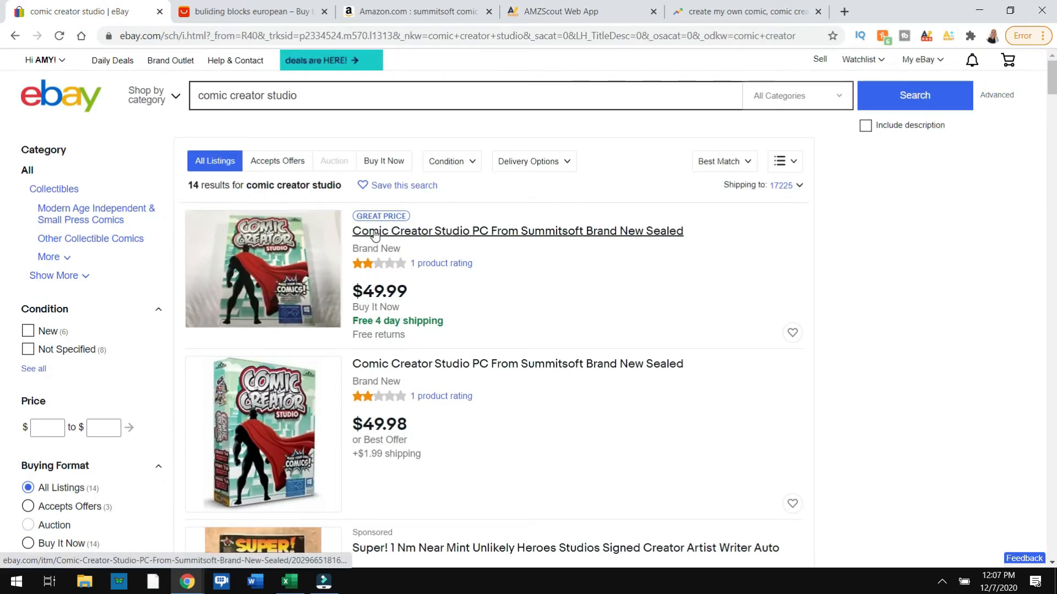
click(301, 405)
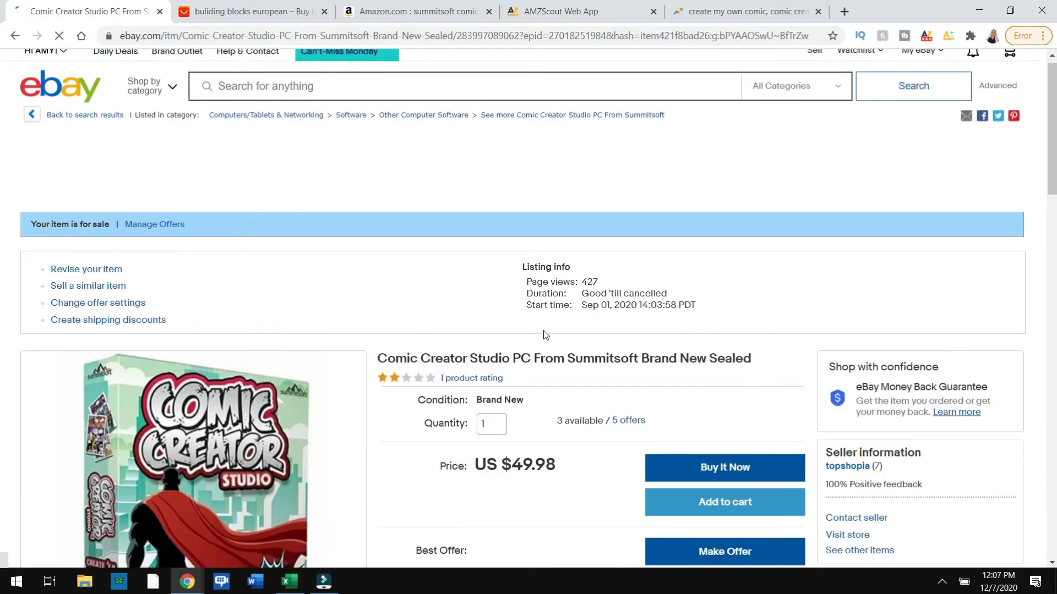
scroll(546, 335, down, 4)
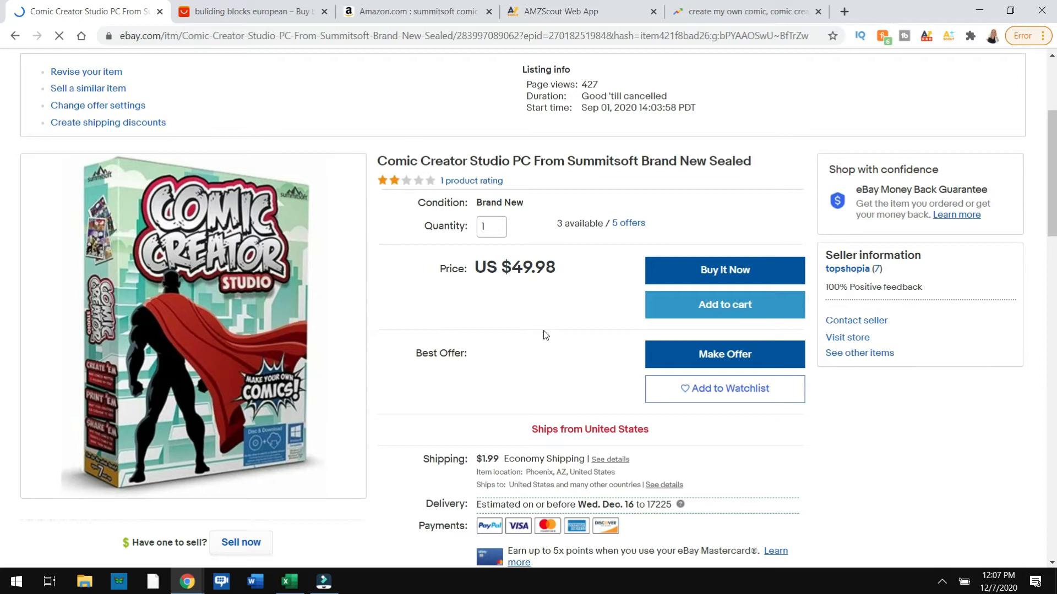
scroll(545, 335, down, 3)
scroll(908, 160, up, 3)
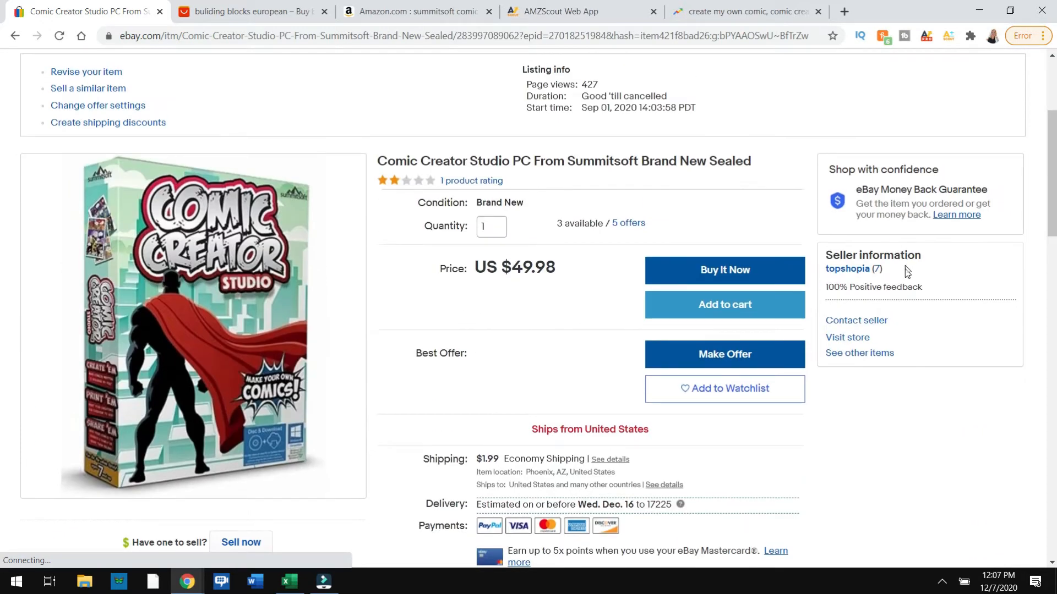
scroll(523, 322, down, 5)
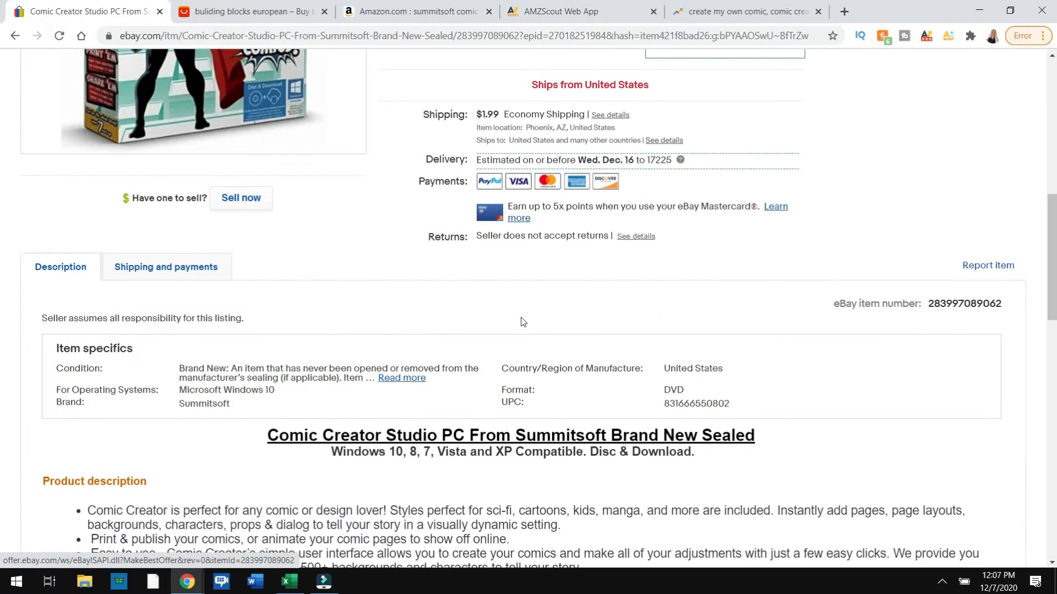
- Start a new eBay listing based on the Comic Creator Studio PC item
scroll(182, 275, down, 2)
scroll(193, 237, up, 2)
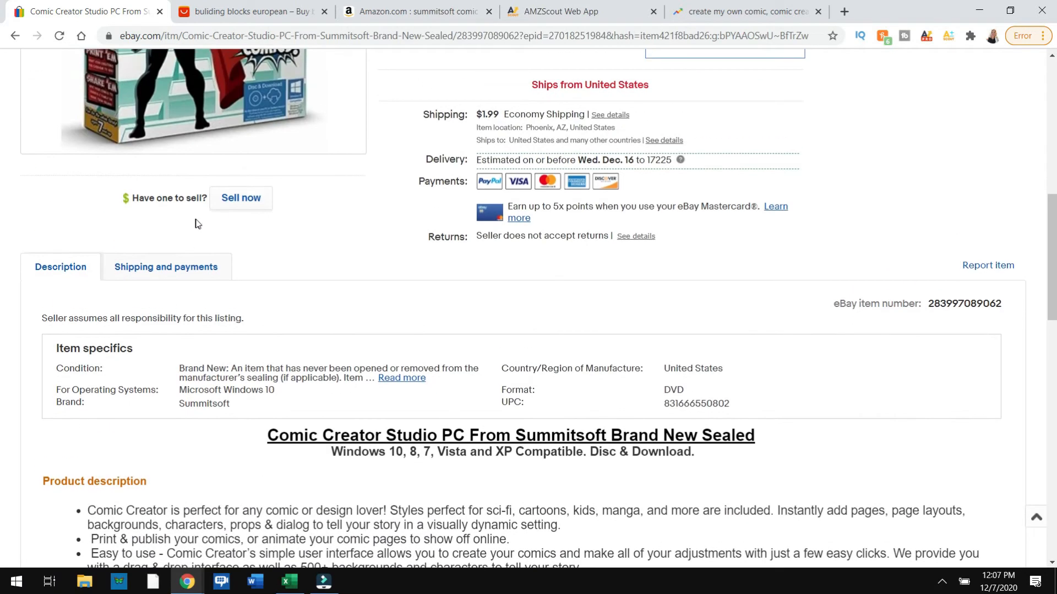
click(258, 199)
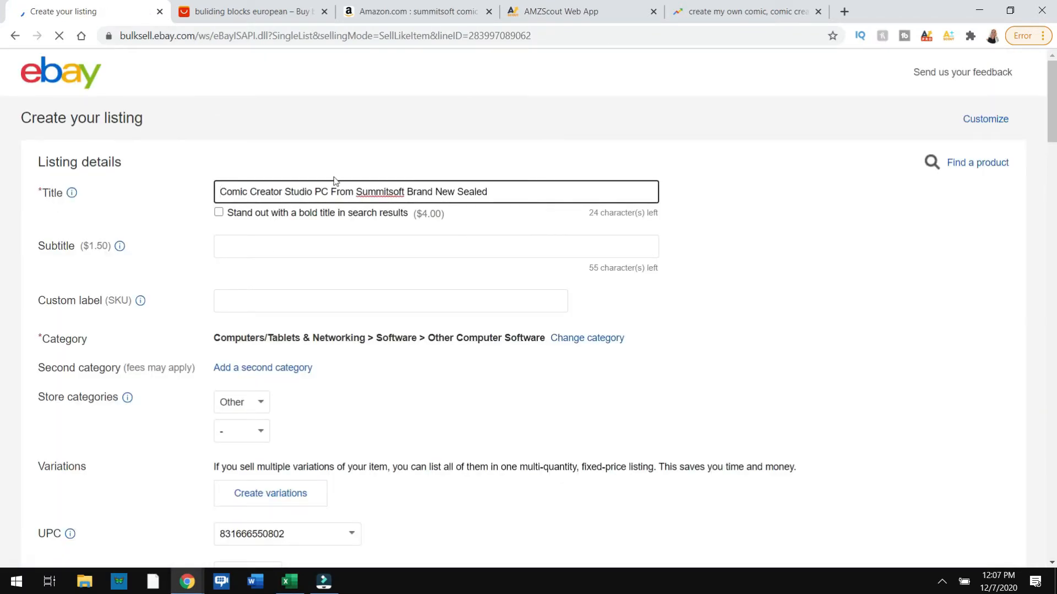
- Check the compared search terms in Google Trends and append "Software" to the end of the eBay listing title
click(695, 13)
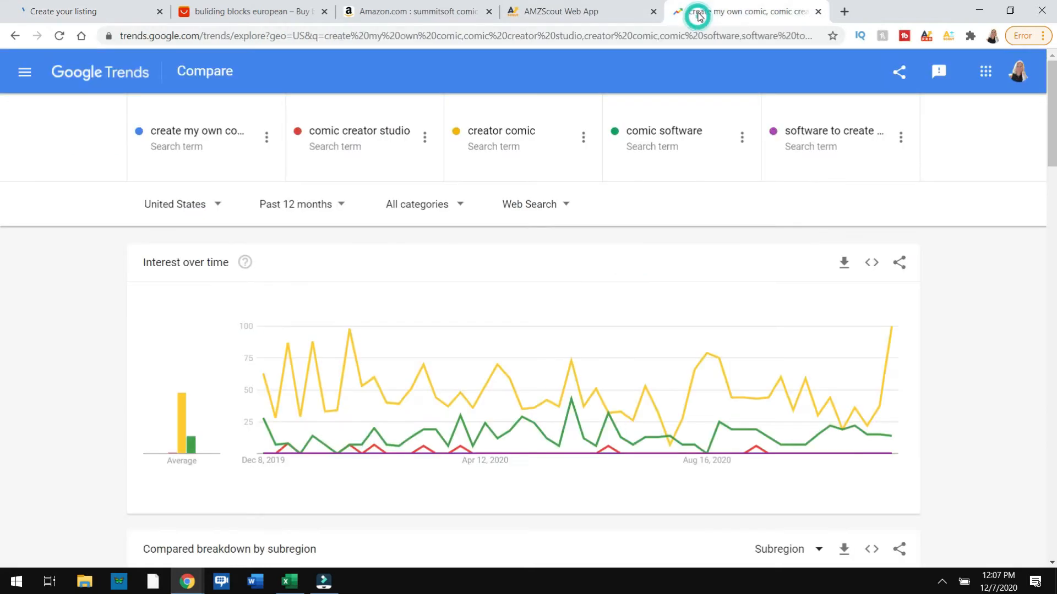
mouse_move(346, 345)
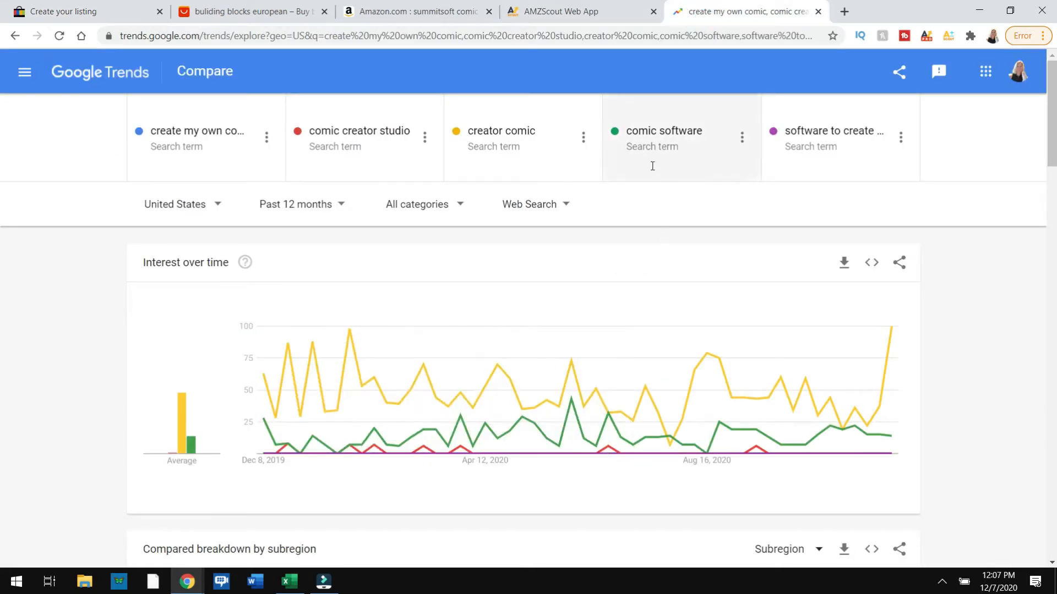
click(94, 11)
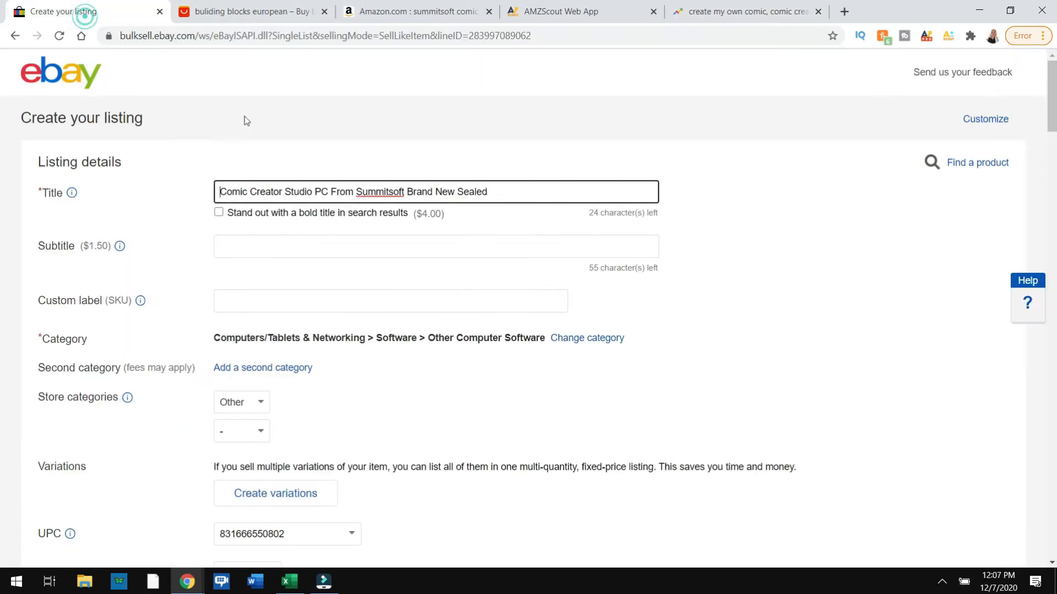
click(502, 183)
click(747, 280)
scroll(748, 281, down, 20)
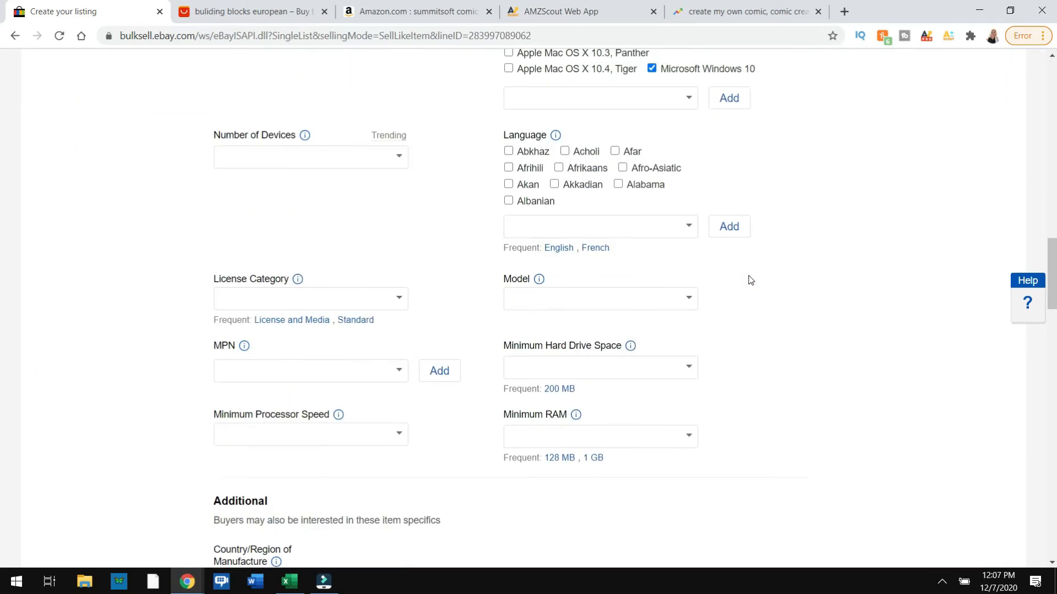
scroll(749, 281, up, 20)
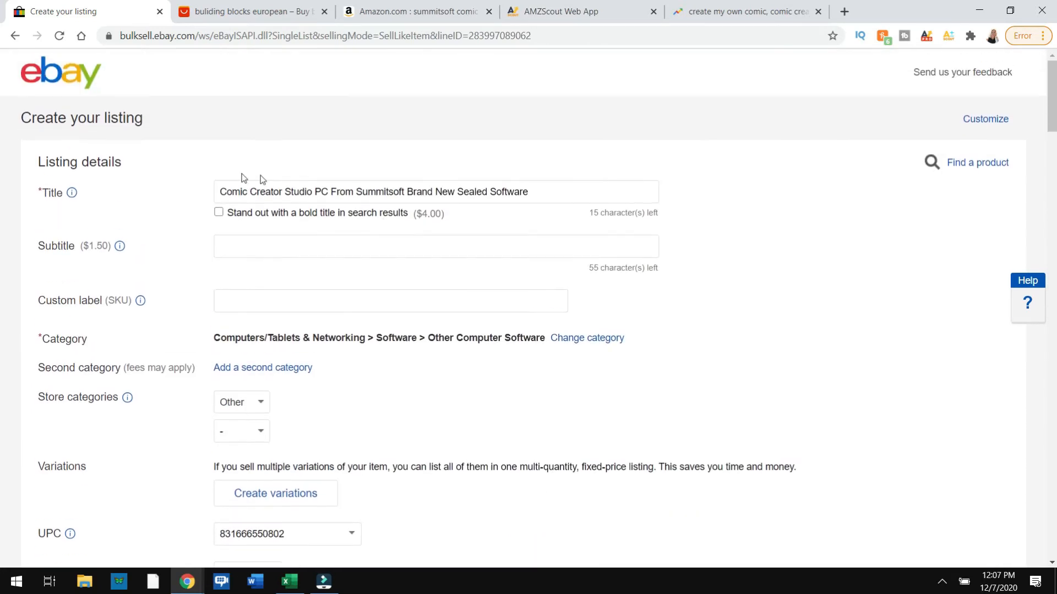
- Copy the full listing title into the empty item description
drag(224, 191, 562, 180)
key(ctrl+c)
scroll(814, 273, down, 12)
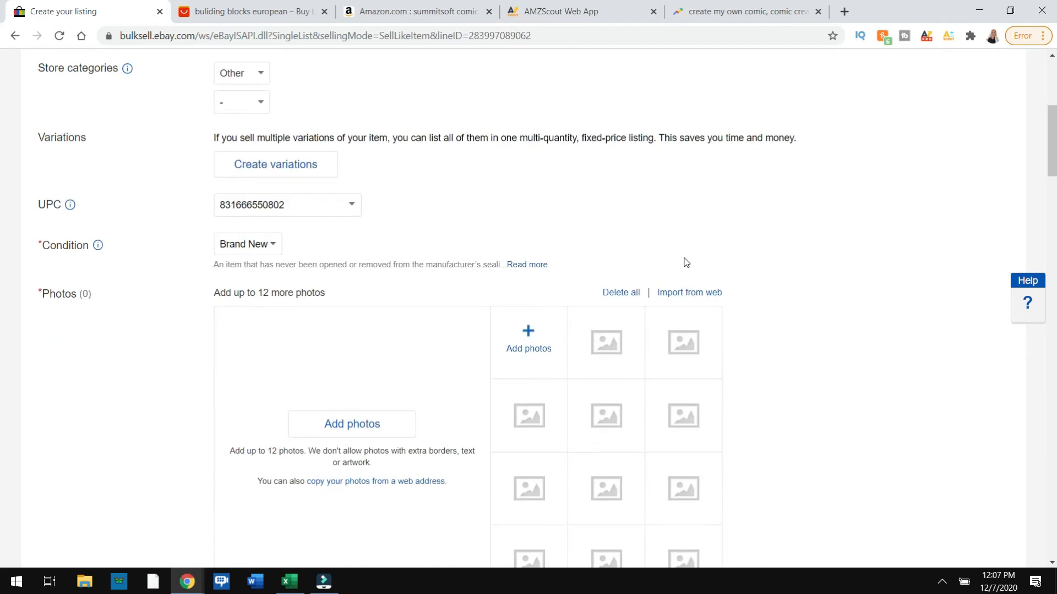
scroll(686, 262, down, 11)
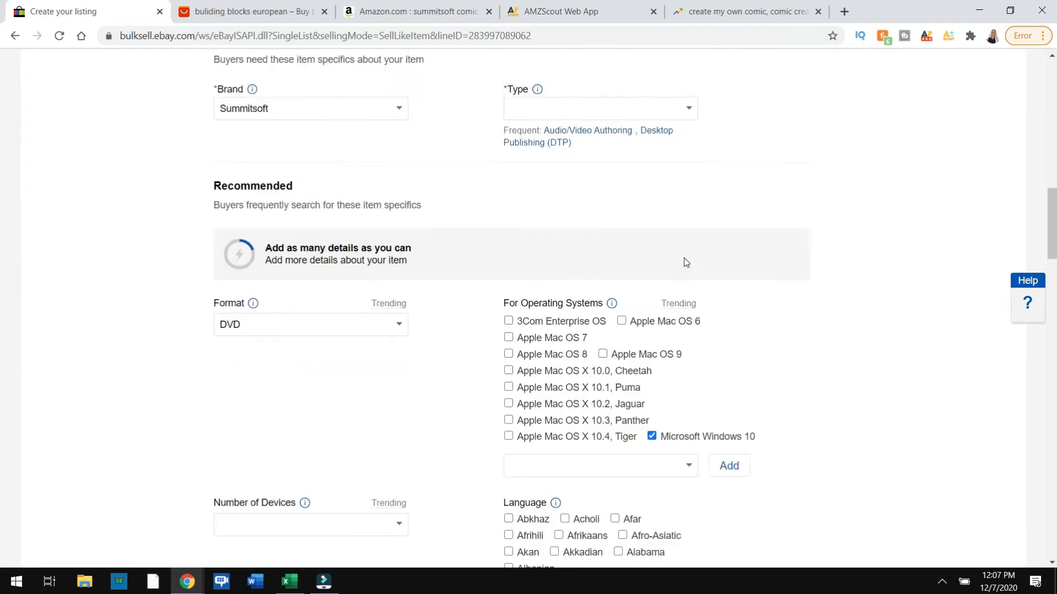
scroll(686, 262, down, 9)
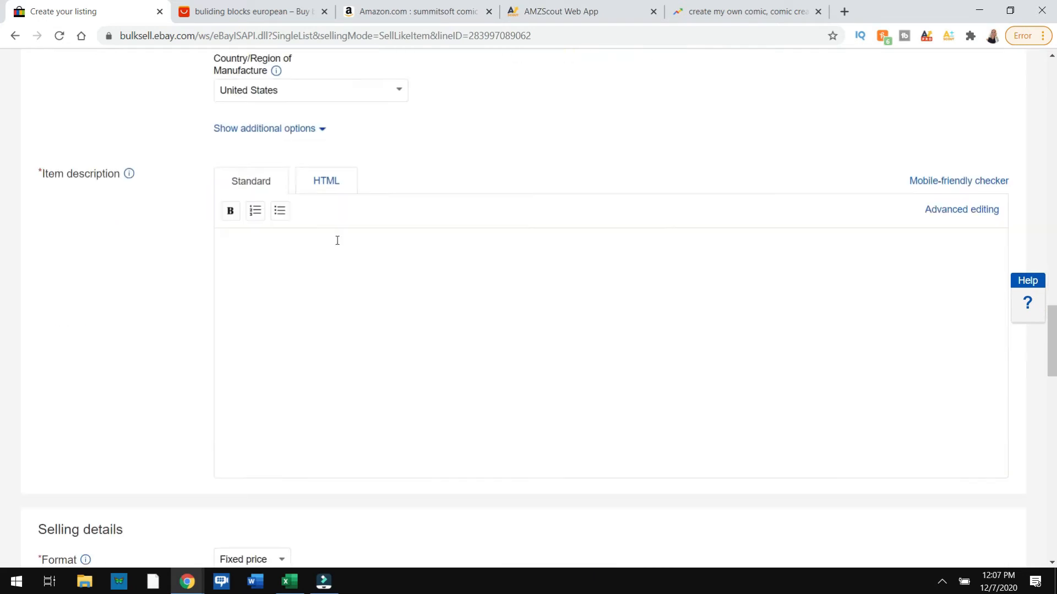
click(303, 253)
key(ctrl+v)
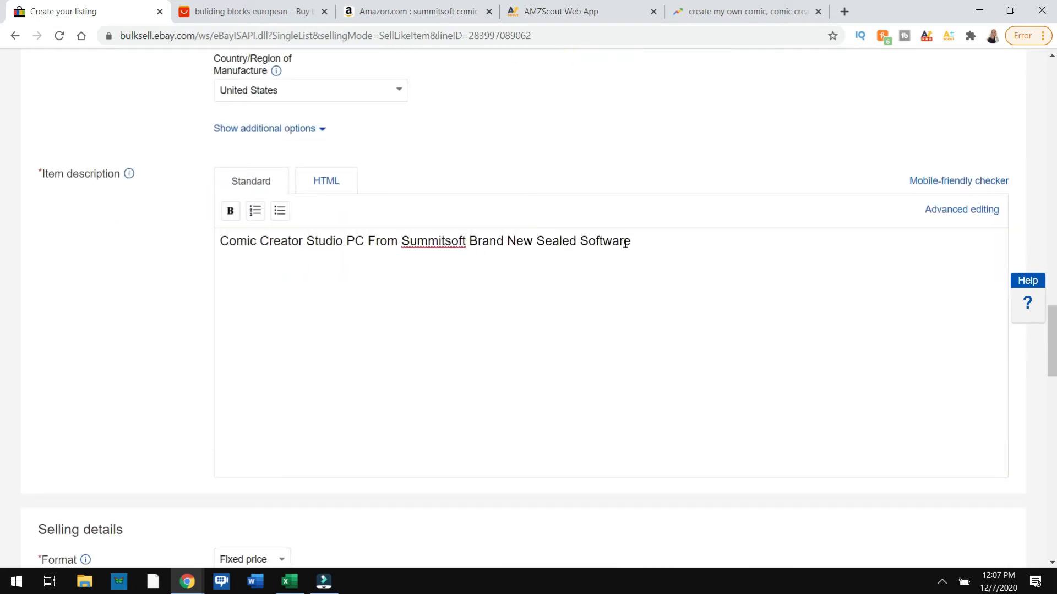
- Make the title line in the item description bold
drag(633, 240, 215, 211)
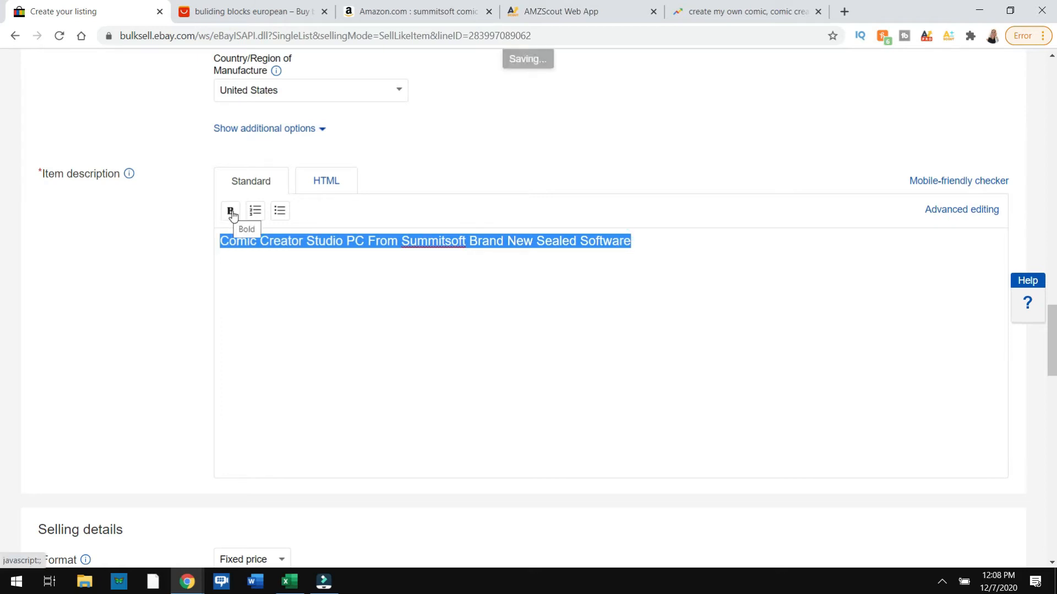
click(230, 211)
click(538, 265)
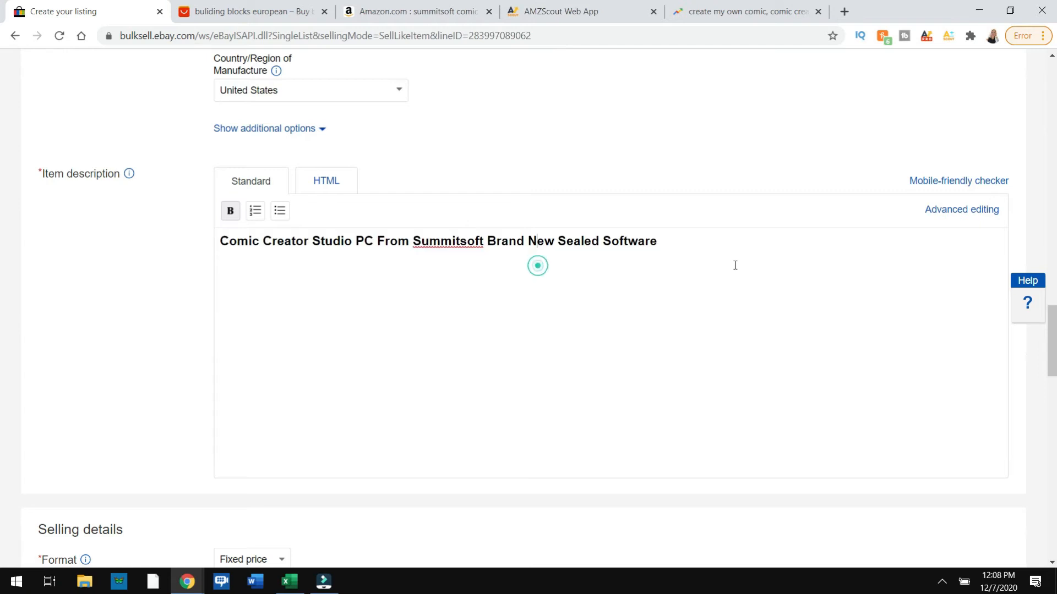
- Turn on advanced editing for the description, underline and center the heading, and start a new line below it
drag(682, 246, 220, 242)
key(ctrl+c)
click(963, 212)
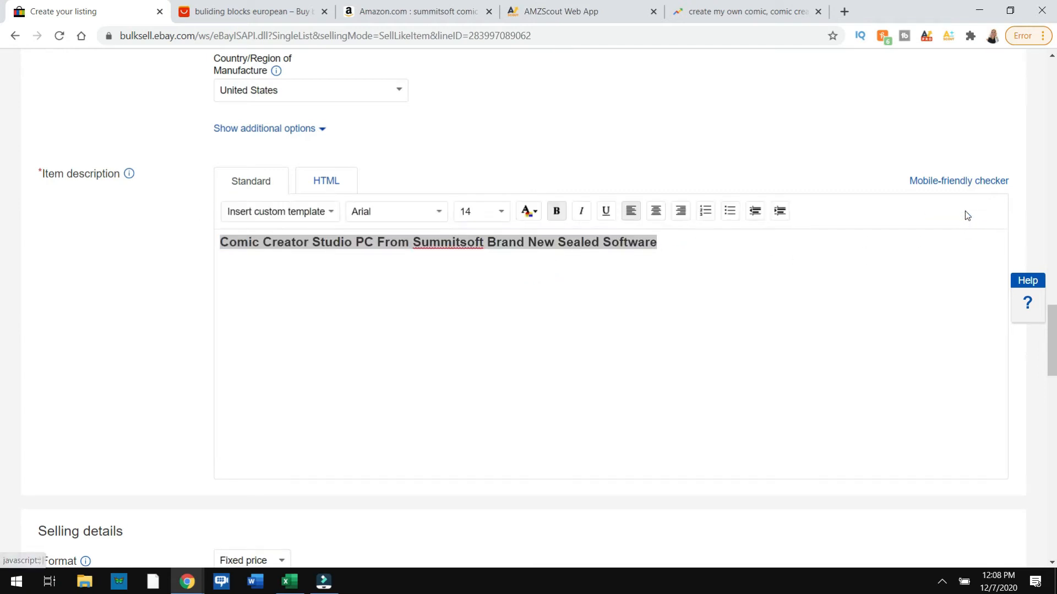
click(607, 212)
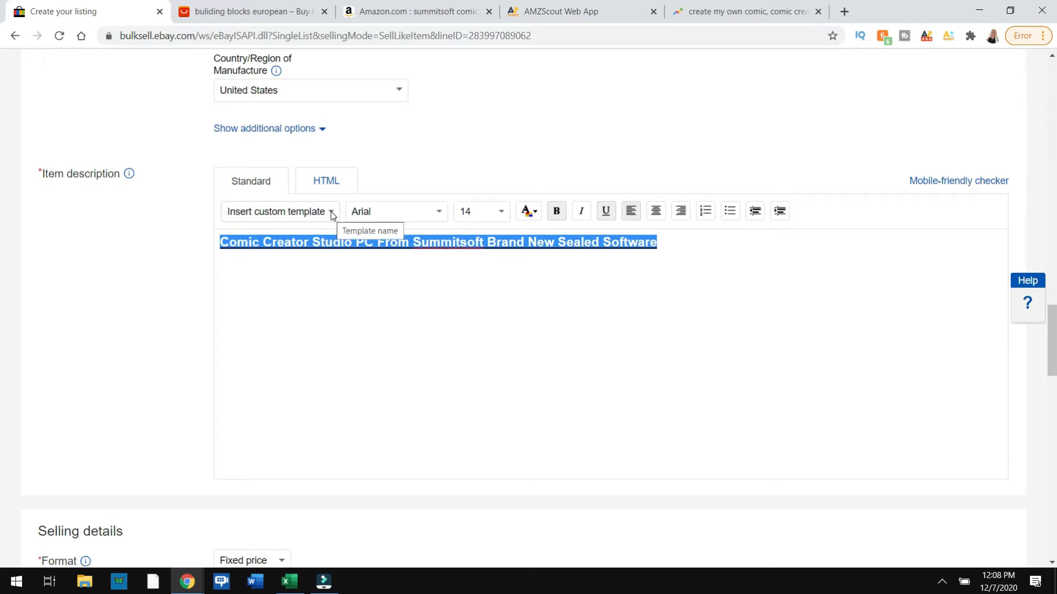
click(656, 211)
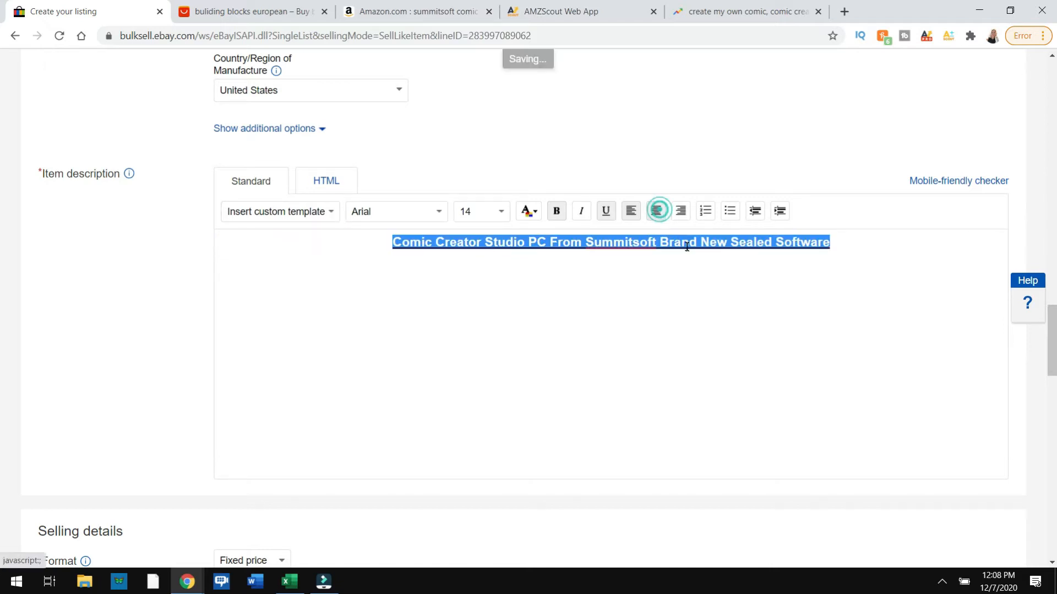
click(852, 242)
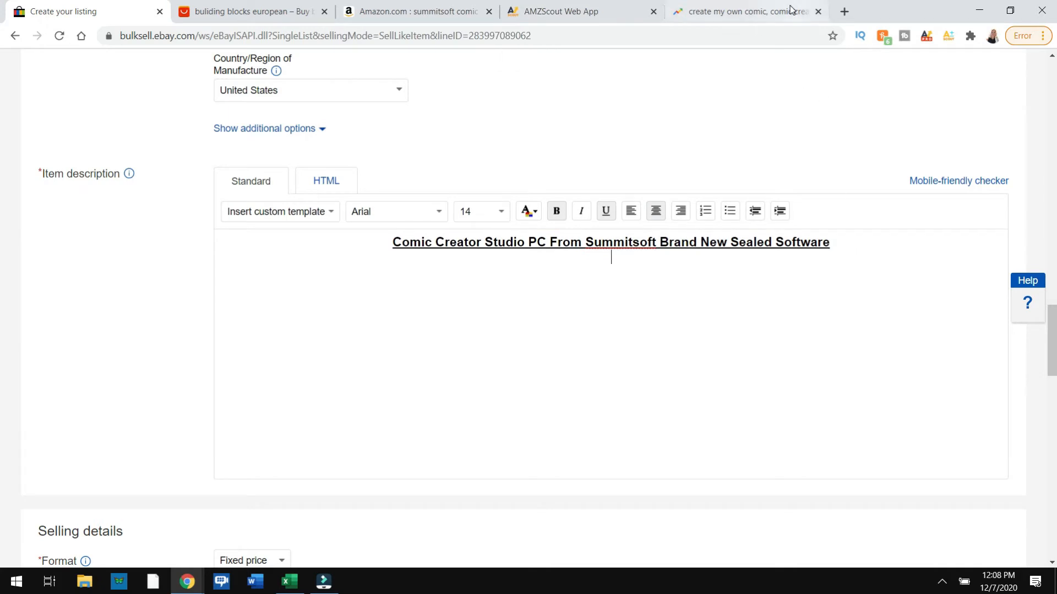
- Search Google in a new browser tab for "Comic Creator Studio PC From Summitsoft Brand New Sealed Software"
click(848, 12)
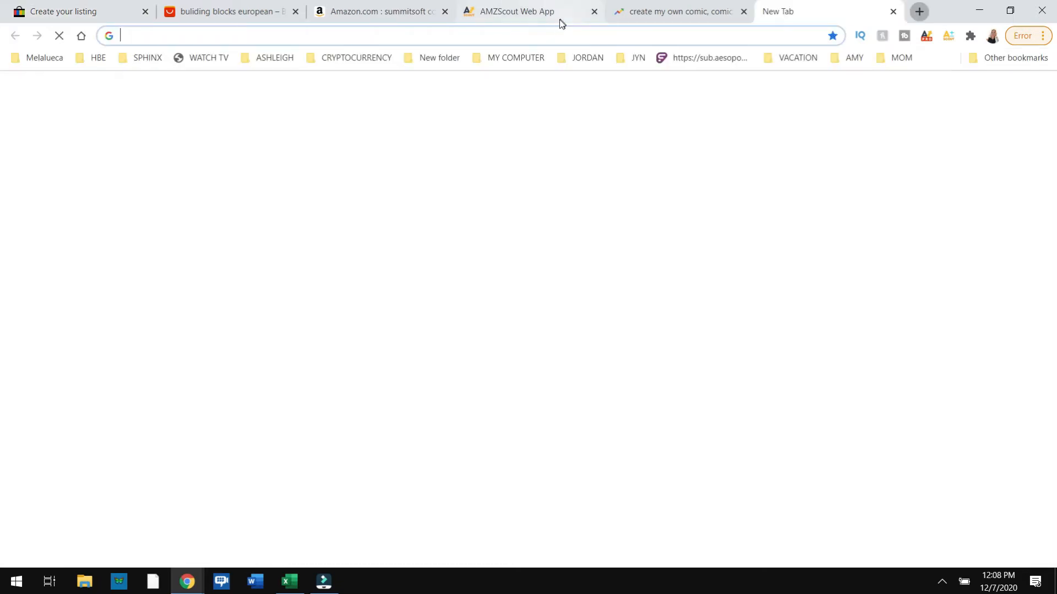
click(551, 39)
key(ctrl+v)
key(Return)
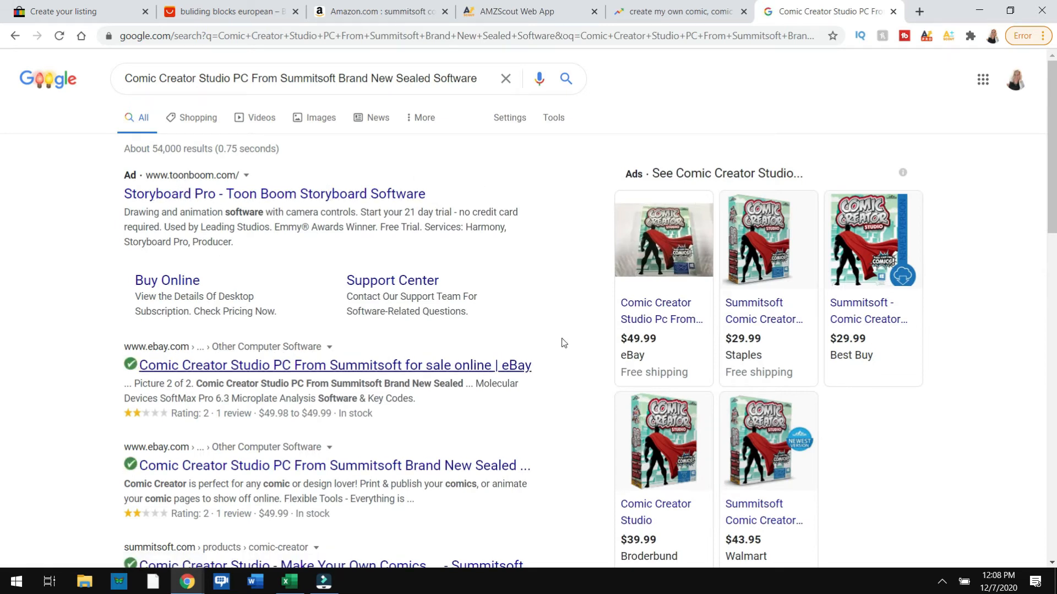
- Open the $29.99 Staples offer and copy the three bullet points of the product highlights
click(759, 253)
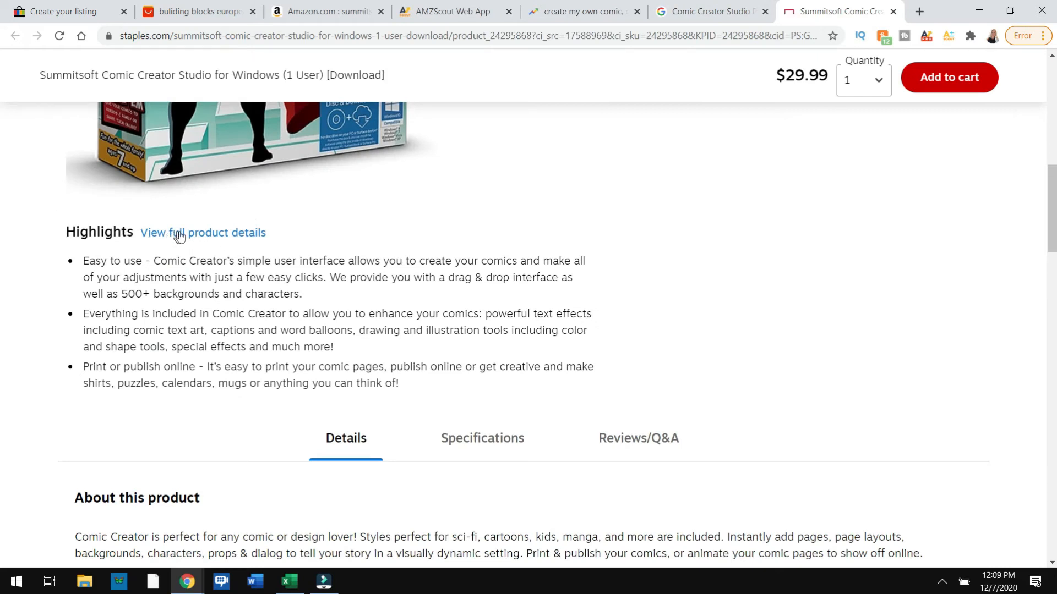
drag(83, 258, 425, 387)
key(ctrl+c)
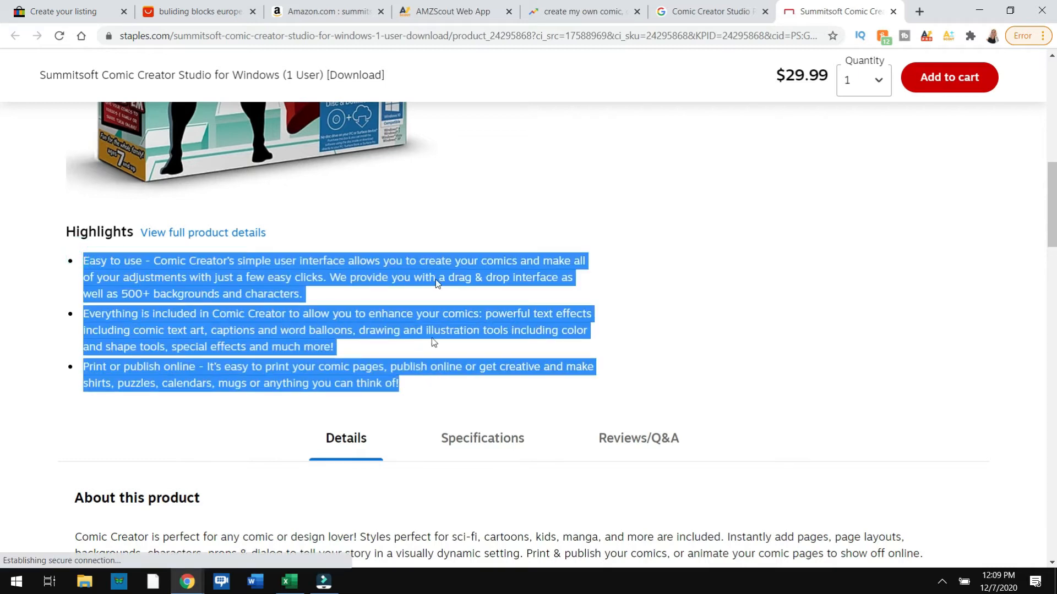
- Paste the copied highlights below the heading in the eBay item description
click(60, 12)
click(264, 292)
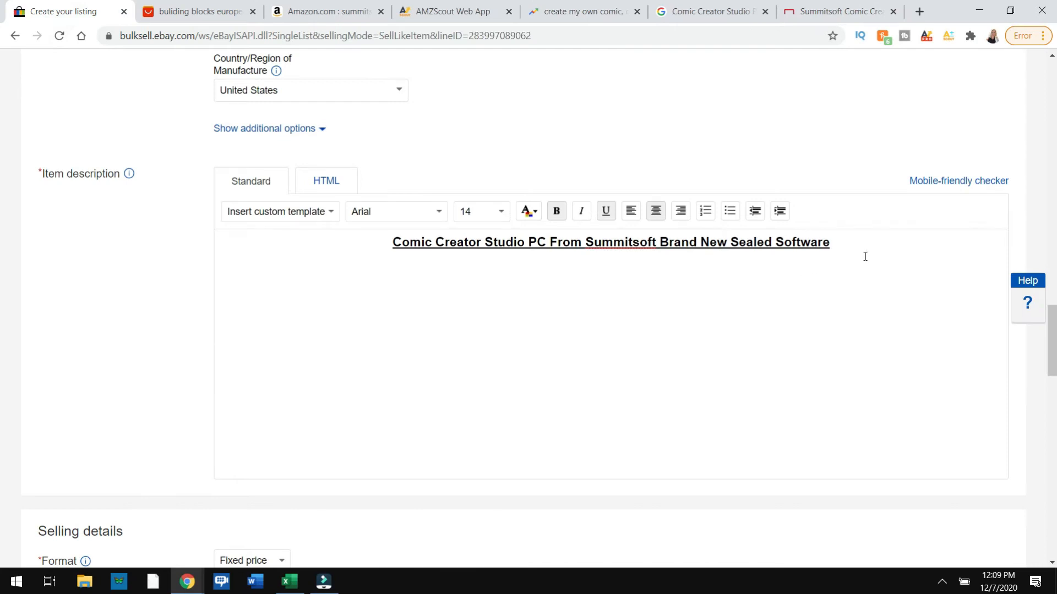
key(ctrl+v)
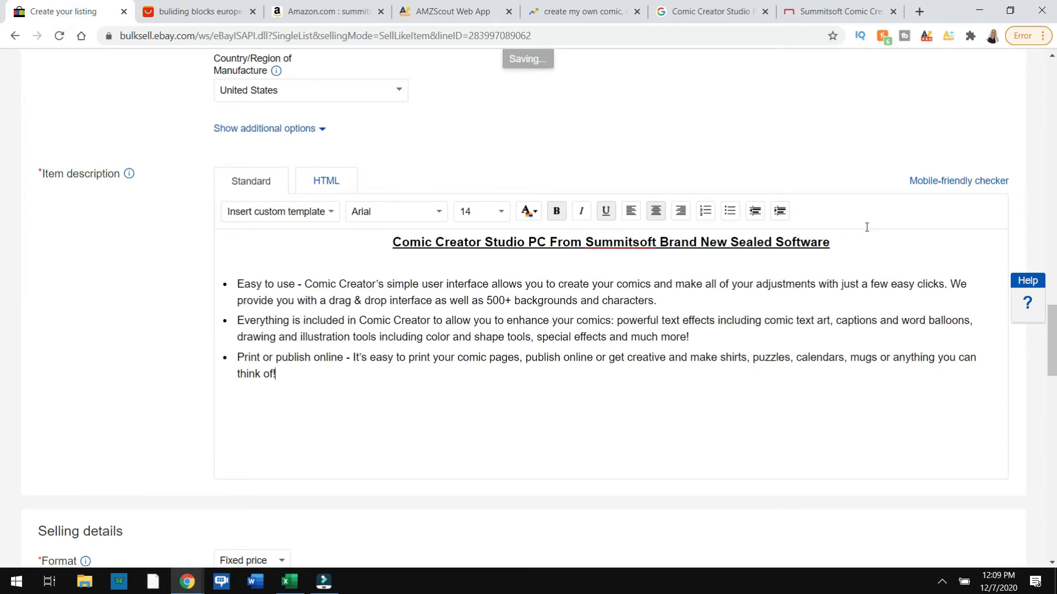
- Make "Comic Creator's" bold in the first bullet of the description
drag(309, 284, 372, 284)
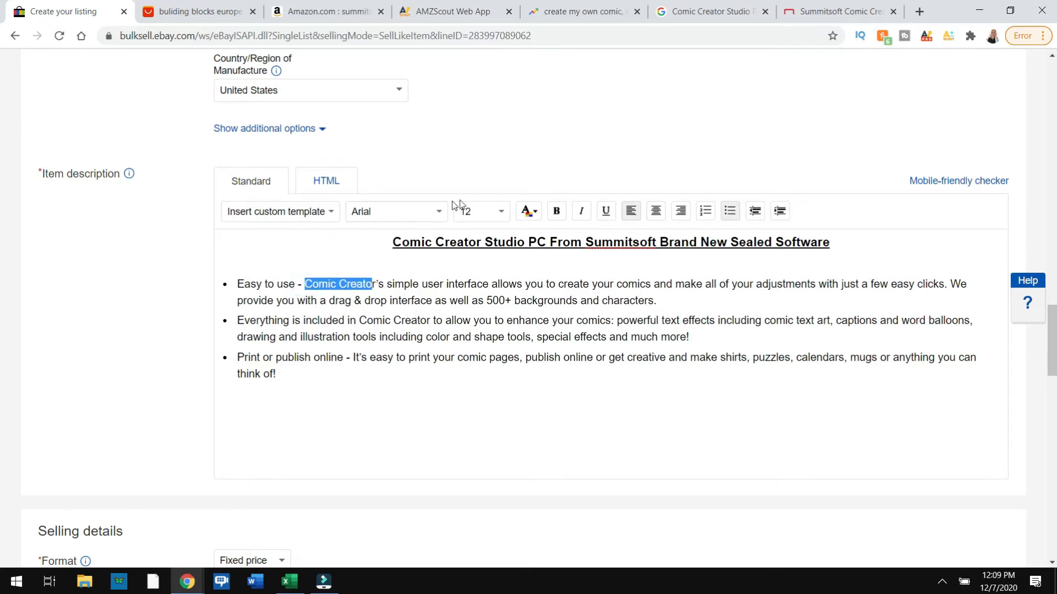
click(558, 215)
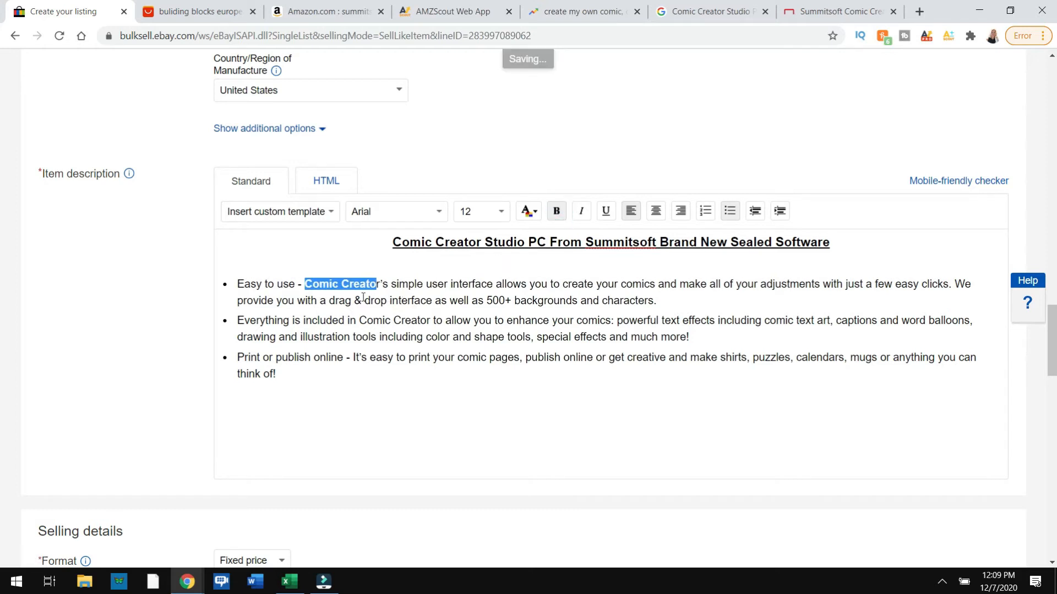
drag(388, 284, 379, 284)
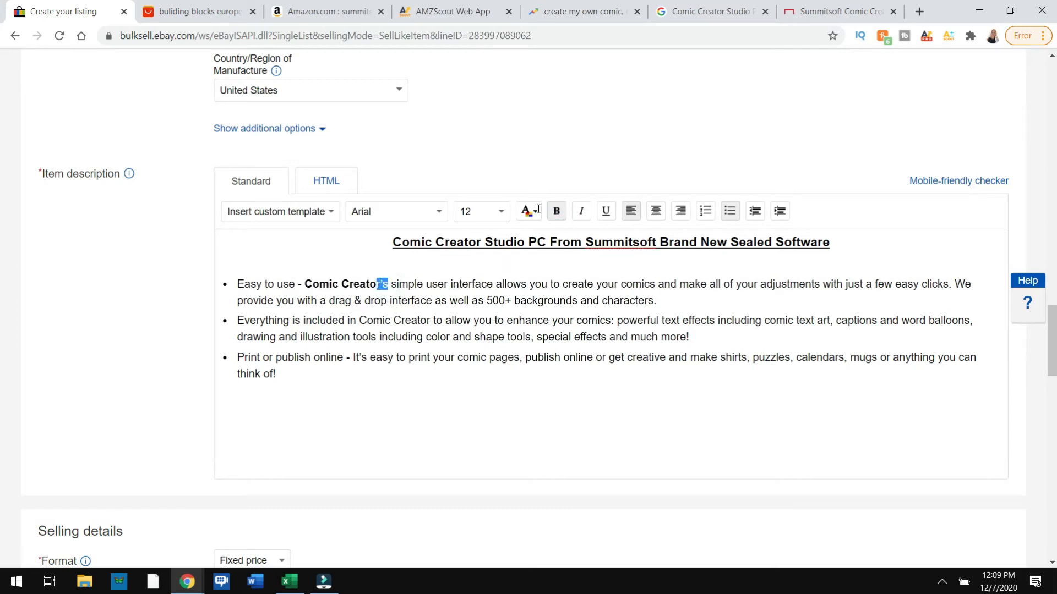
click(556, 211)
click(480, 280)
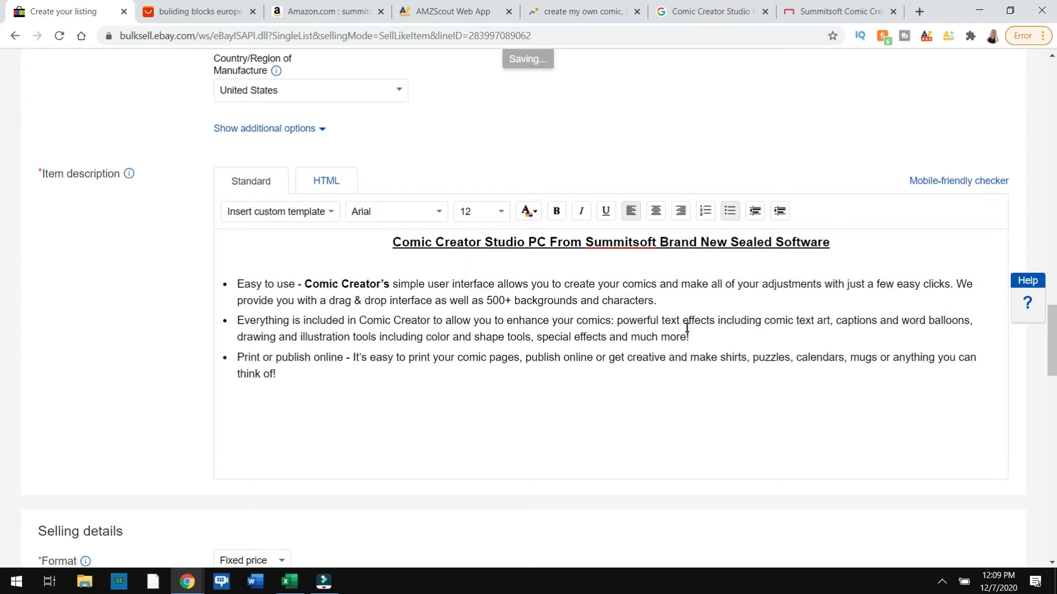
- Italicize "Comic Creator" and "comics" in the second bullet of the description
drag(359, 320, 430, 321)
click(583, 213)
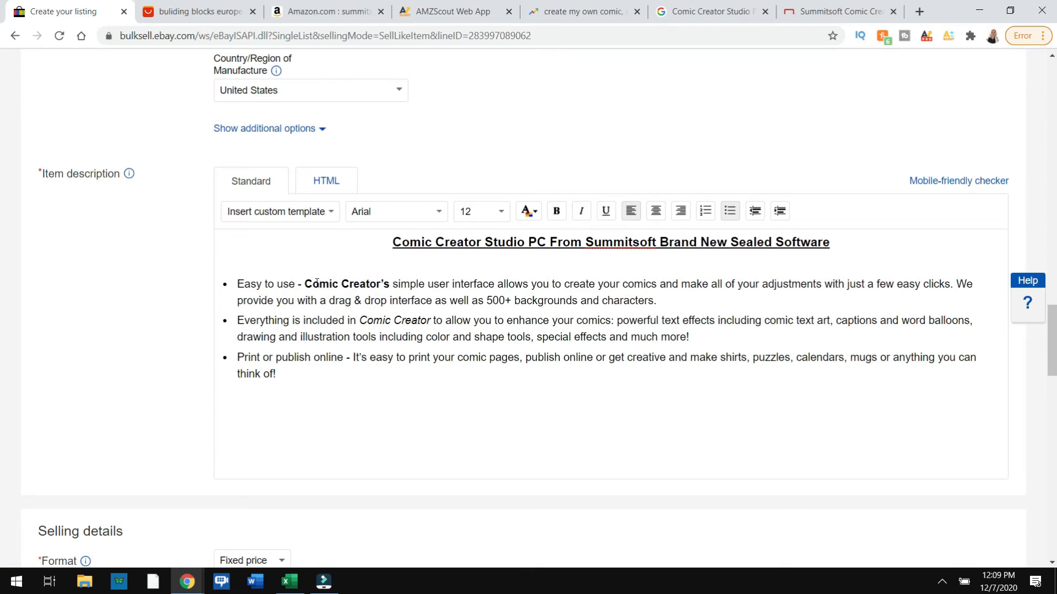
drag(363, 320, 429, 321)
click(399, 372)
drag(392, 244, 525, 249)
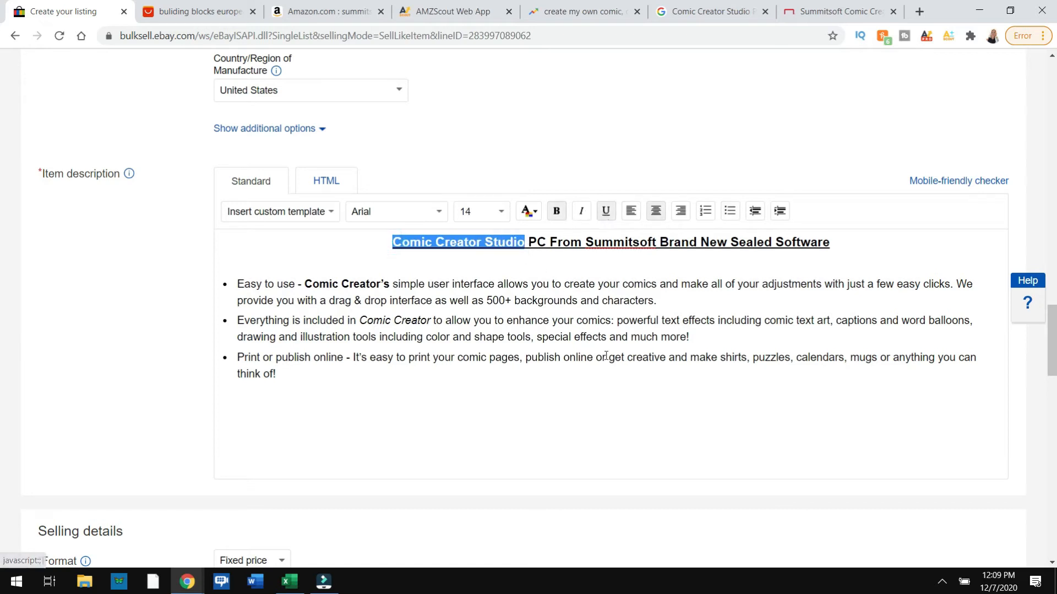
double_click(581, 322)
click(581, 211)
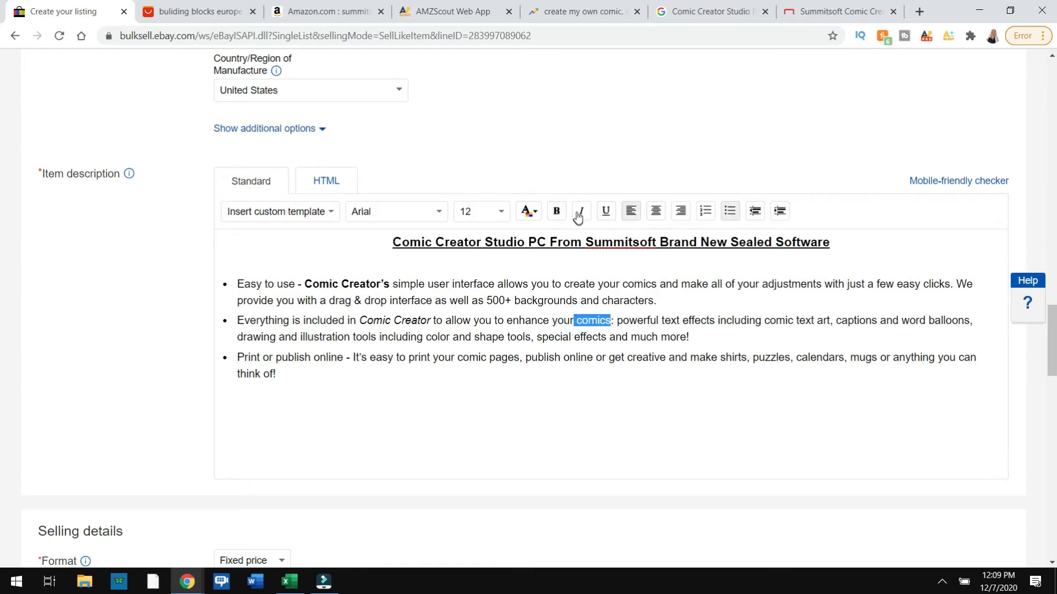
click(624, 320)
- Recheck the Google Trends terms, then add "Studio" after "Comic Creator" in the second bullet and italicize it
click(597, 11)
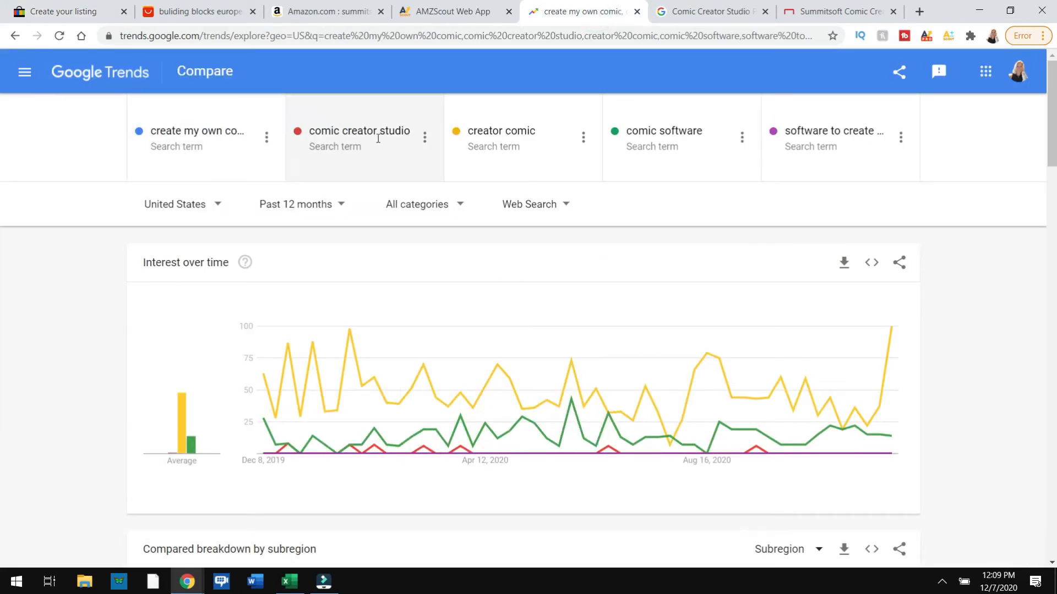
click(64, 15)
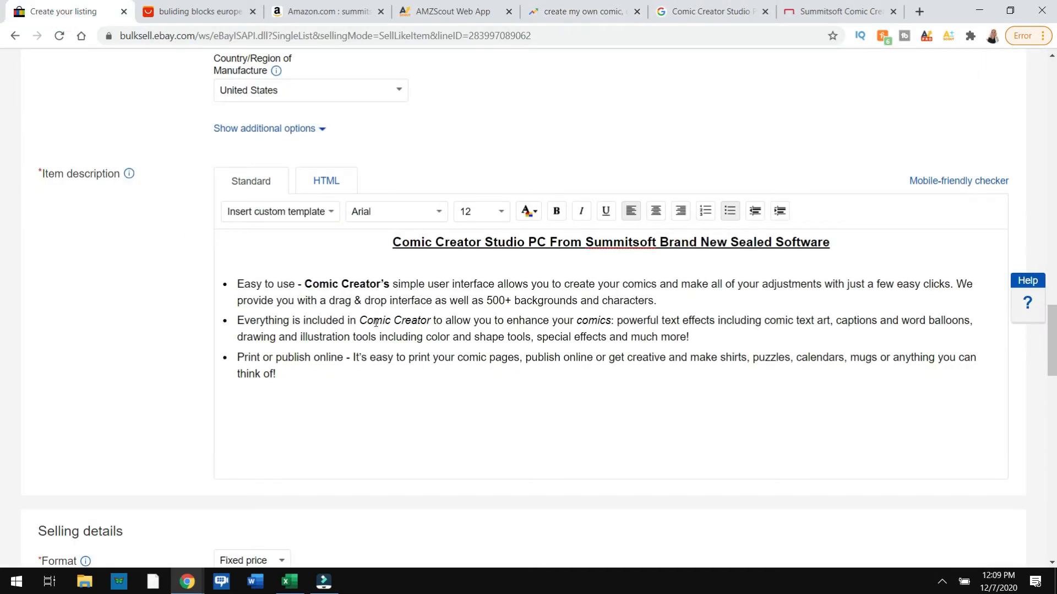
click(433, 321)
text(Studio)
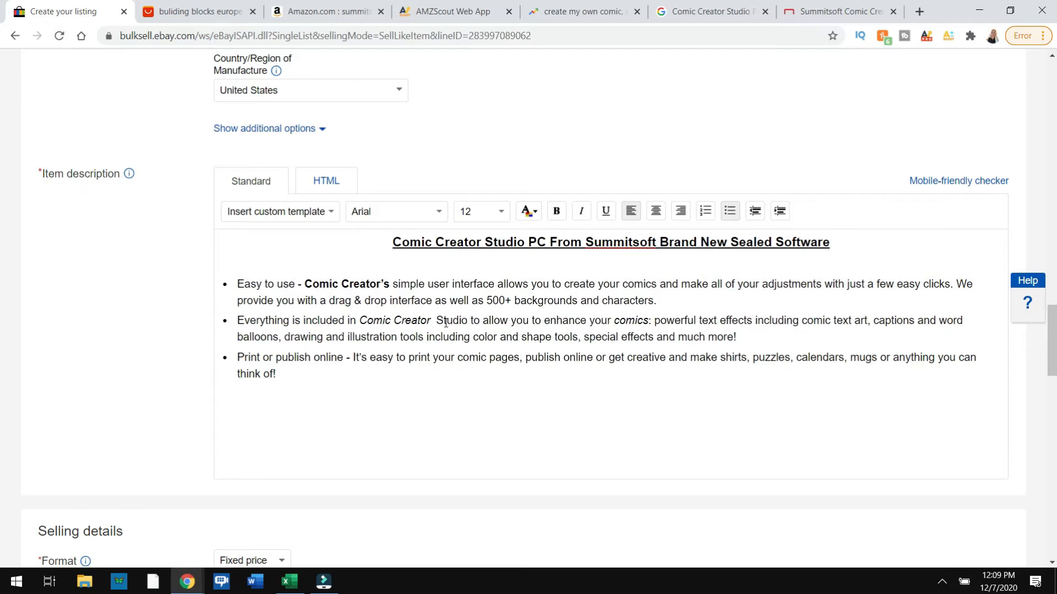
double_click(439, 322)
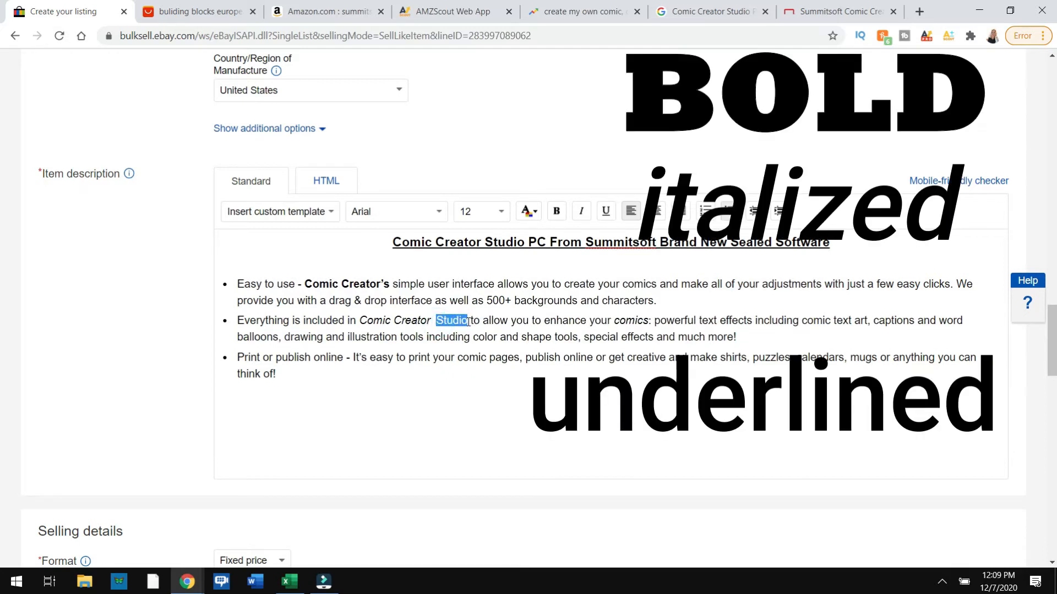
click(581, 211)
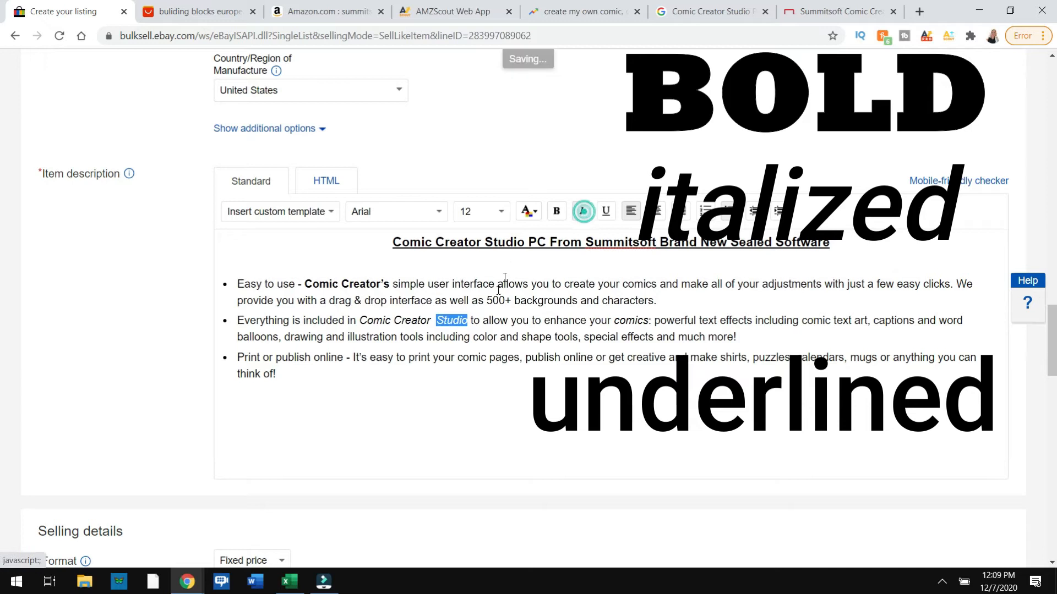
- Remove the extra space between "Comic Creator" and "Studio" in the second bullet of the description
click(439, 319)
key(BackSpace)
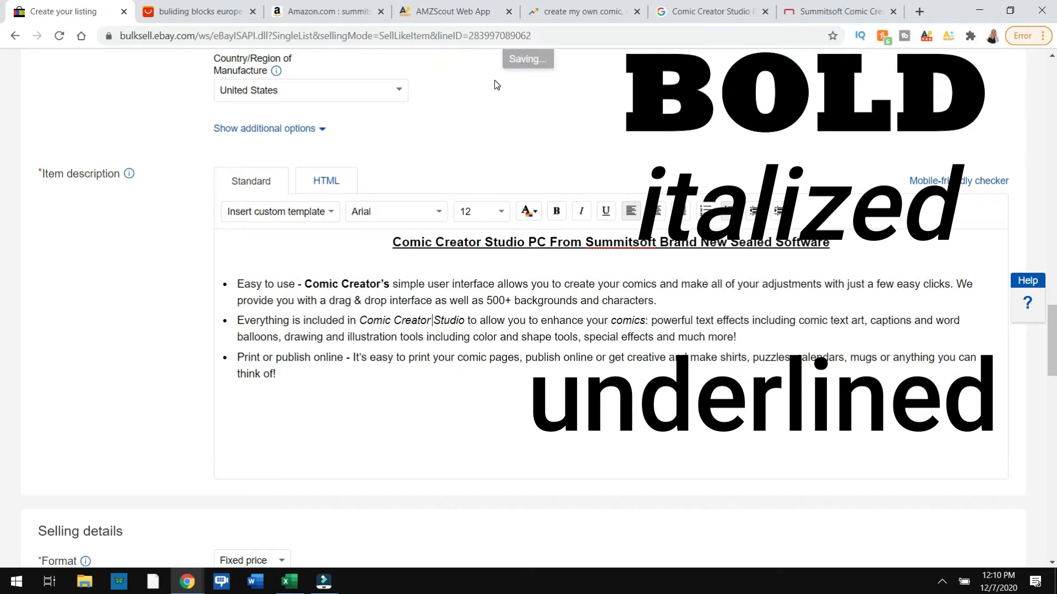
- Copy the full "About this product" text, including its intro and all bullets, from the Staples product page
click(835, 15)
click(381, 191)
scroll(498, 447, down, 4)
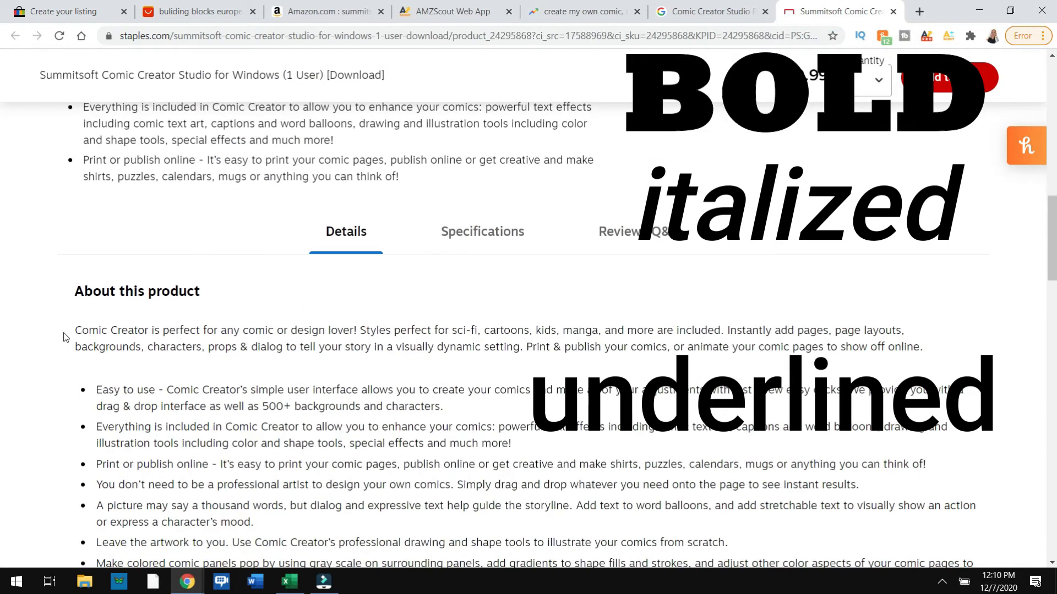
click(69, 331)
drag(77, 334, 527, 341)
right_click(246, 226)
click(282, 235)
- Replace the bullets below the heading in the eBay item description with the copied Staples product text
click(60, 12)
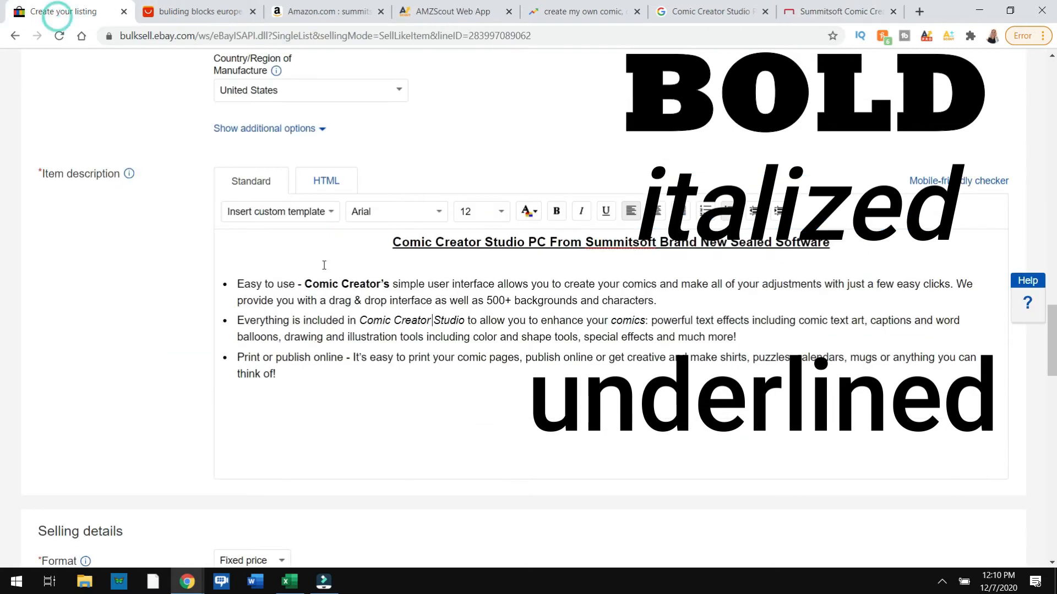
scroll(314, 402, up, 4)
scroll(815, 293, down, 3)
key(ctrl+a)
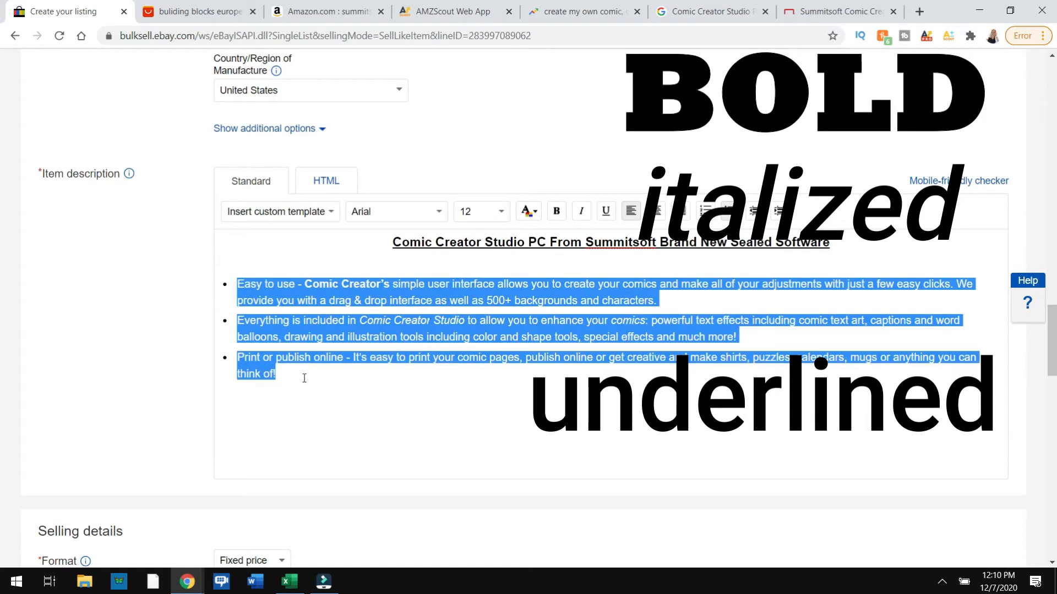
key(ctrl+v)
scroll(404, 350, up, 3)
- Make "Comic Creator's" bold in the "Easy to use" bullet and italicize "Comic Creator" in the "Everything is included" bullet
drag(329, 356, 407, 358)
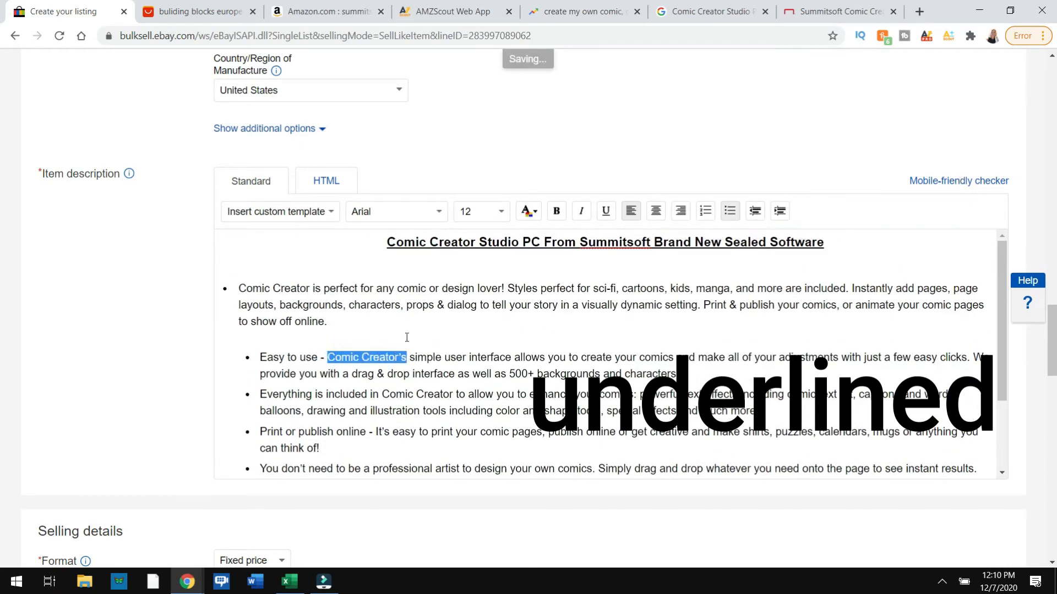
click(554, 211)
drag(383, 394, 450, 394)
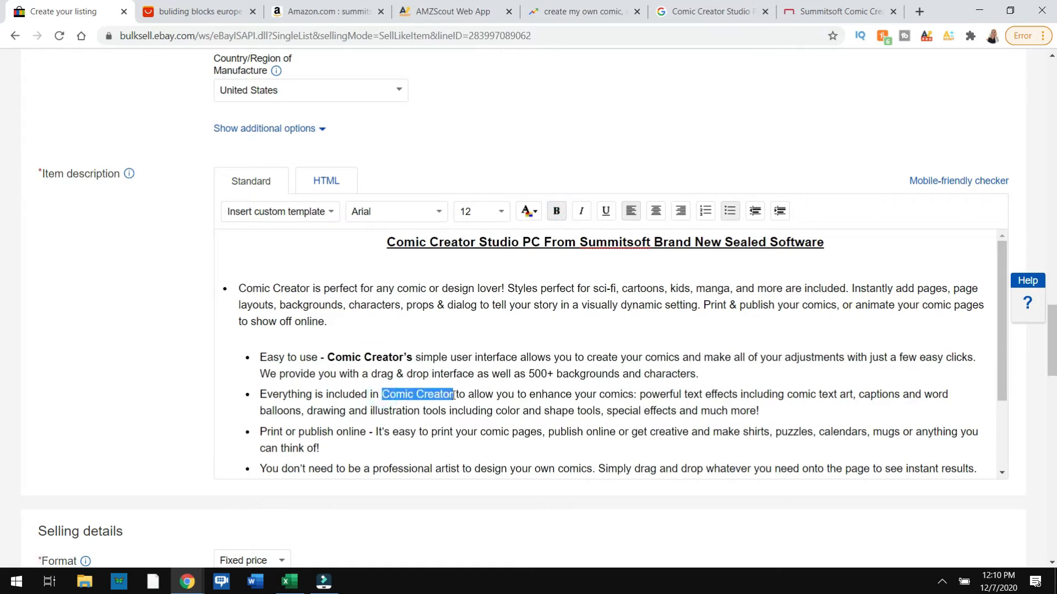
click(581, 210)
scroll(481, 333, down, 1)
drag(453, 326, 449, 326)
click(577, 214)
click(476, 400)
- Add "Studio" after "Comic Creator's" in the "Leave the artwork to you" bullet and underline "Comic Creator's Studio"
scroll(476, 400, down, 1)
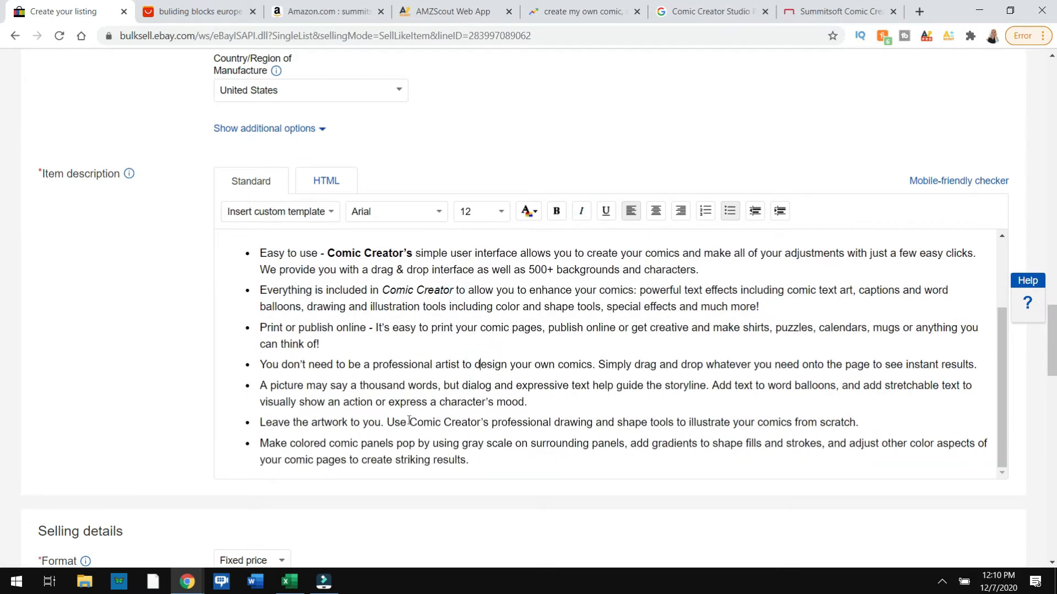
click(491, 422)
text(Studio)
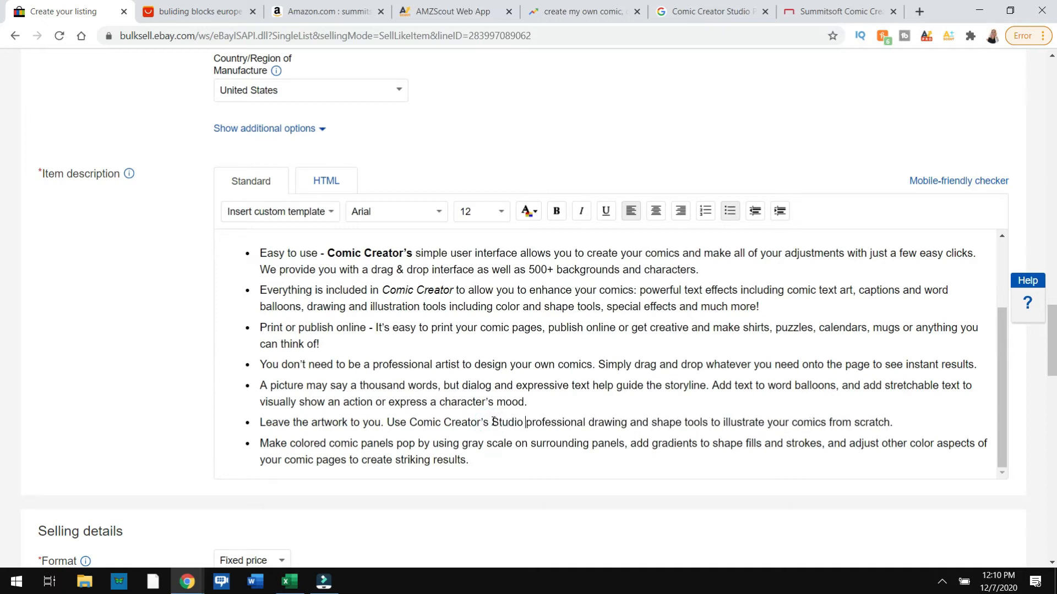
drag(410, 422, 526, 423)
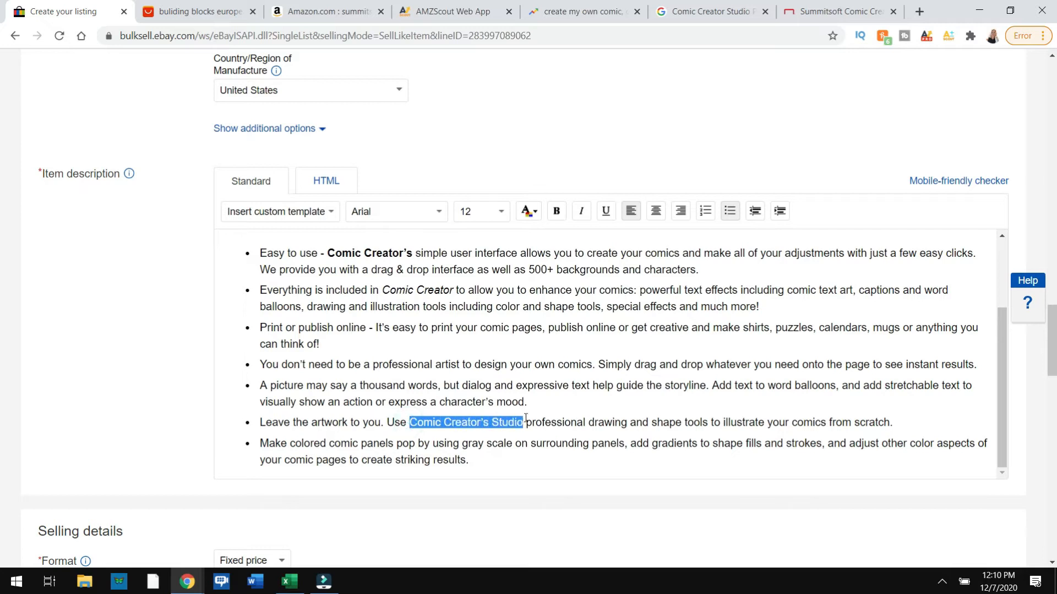
click(607, 211)
click(566, 343)
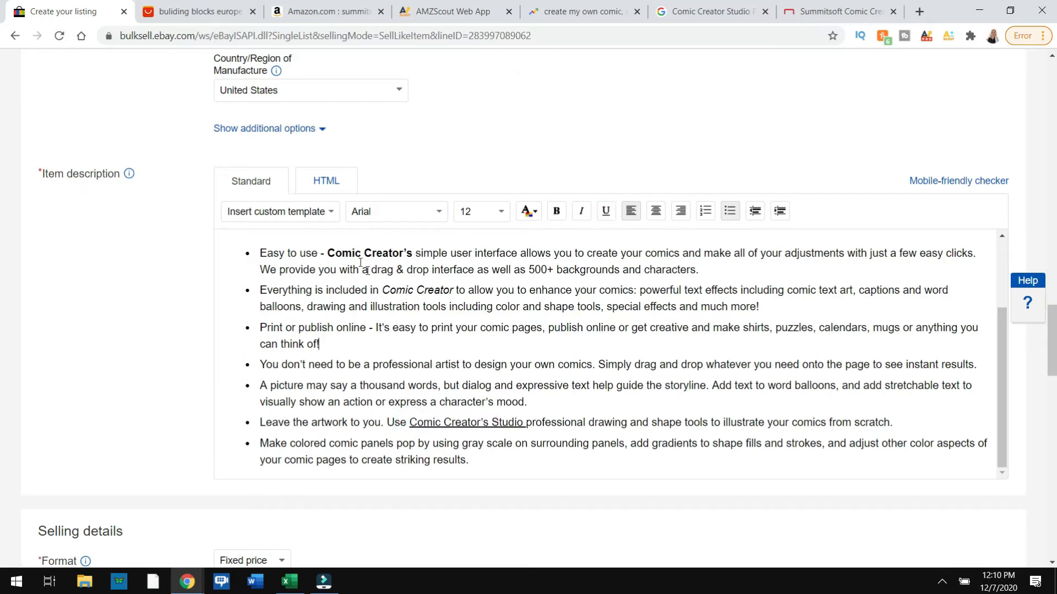
- Set the listing's Buy It Now price to $29.99
scroll(813, 367, down, 4)
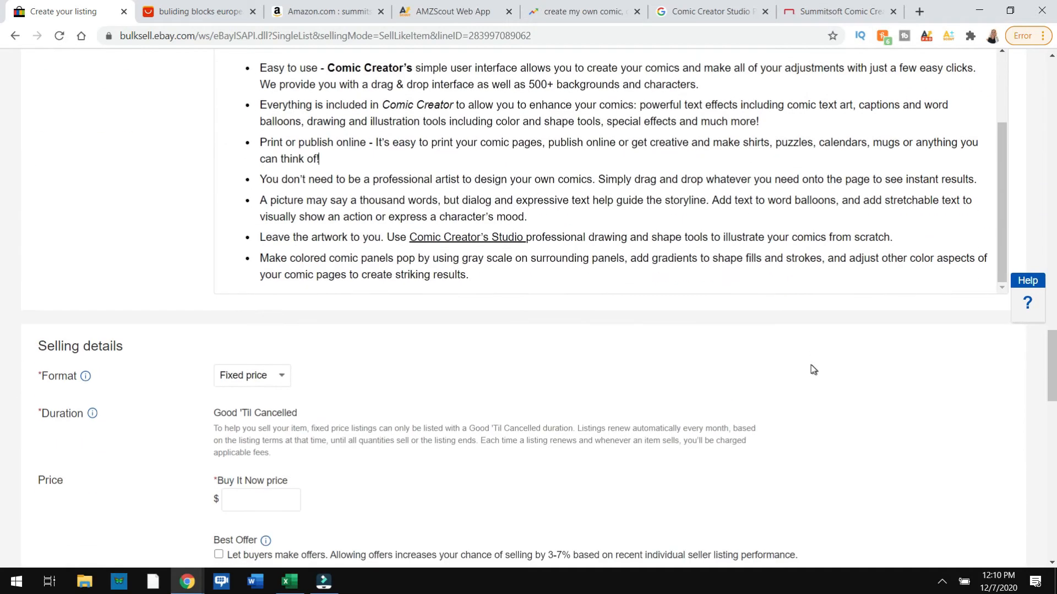
scroll(755, 336, up, 9)
scroll(738, 273, up, 9)
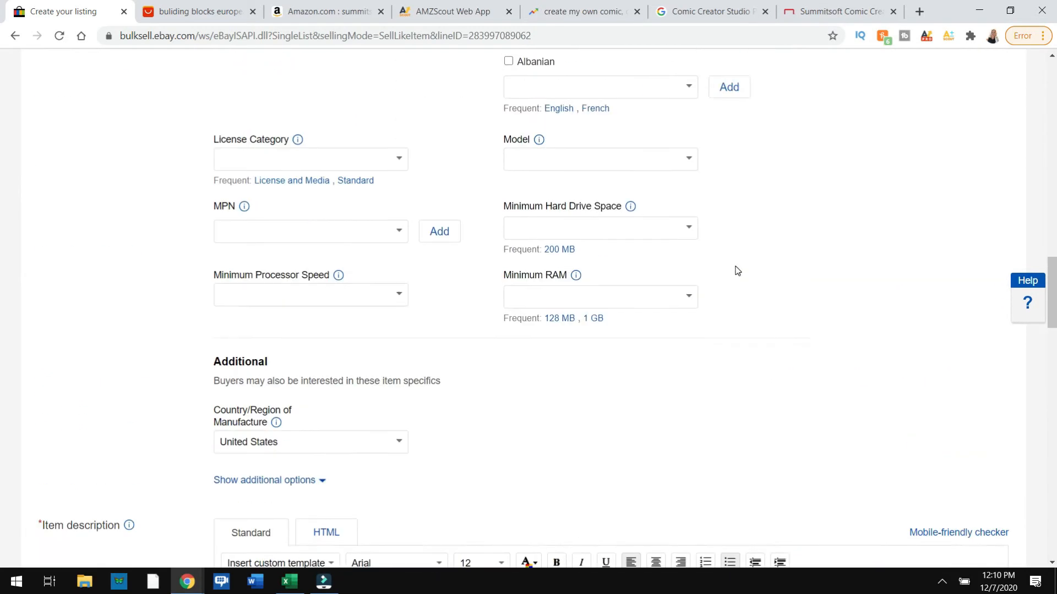
scroll(103, 394, down, 11)
scroll(101, 393, down, 8)
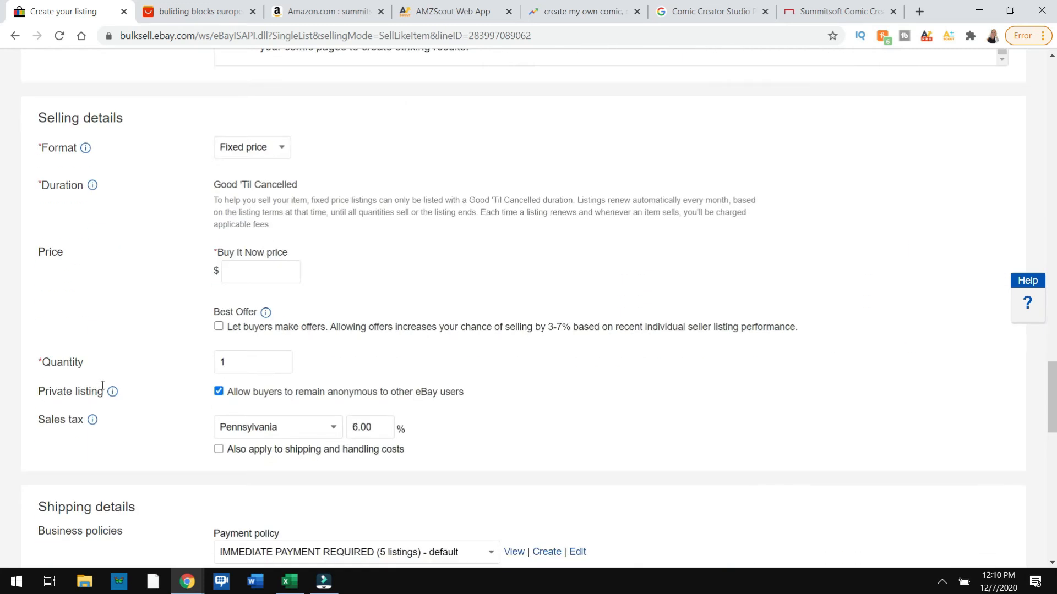
click(253, 274)
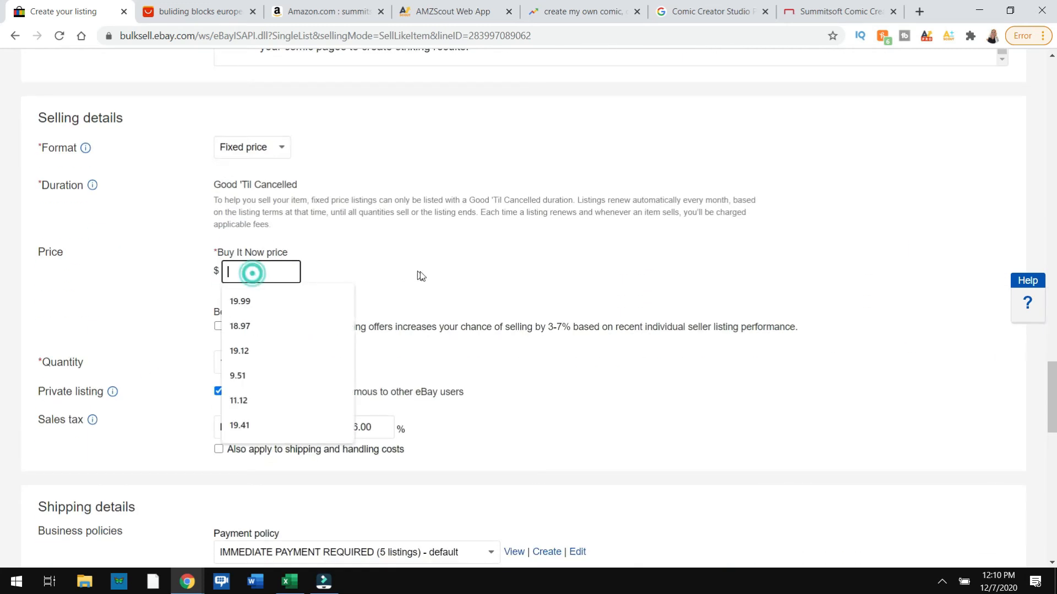
text(29)
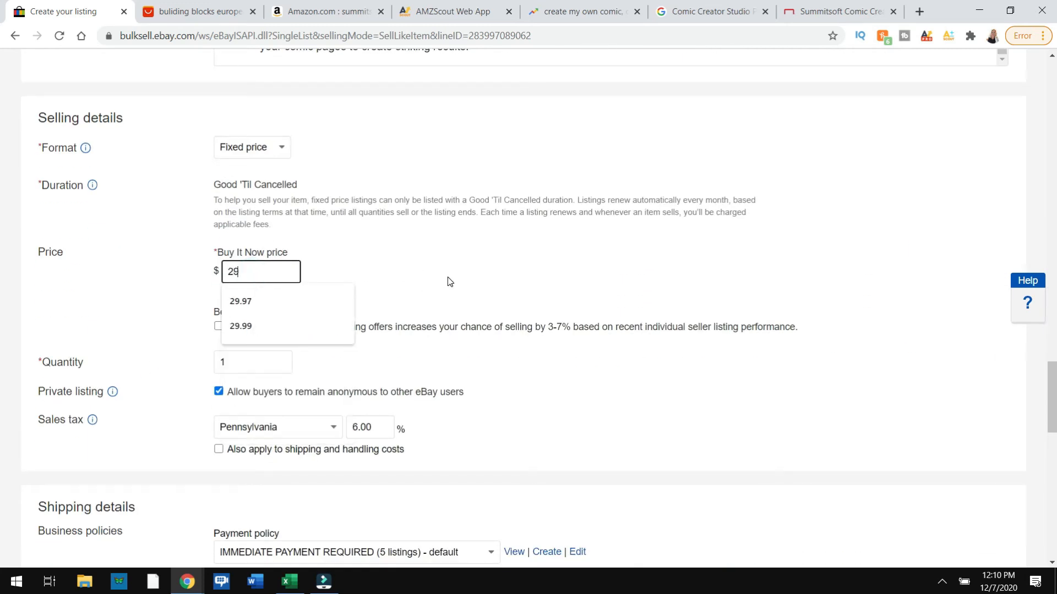
text(.99)
click(179, 361)
- Turn on promoted listings for the item with an ad rate of 5%
scroll(298, 191, down, 5)
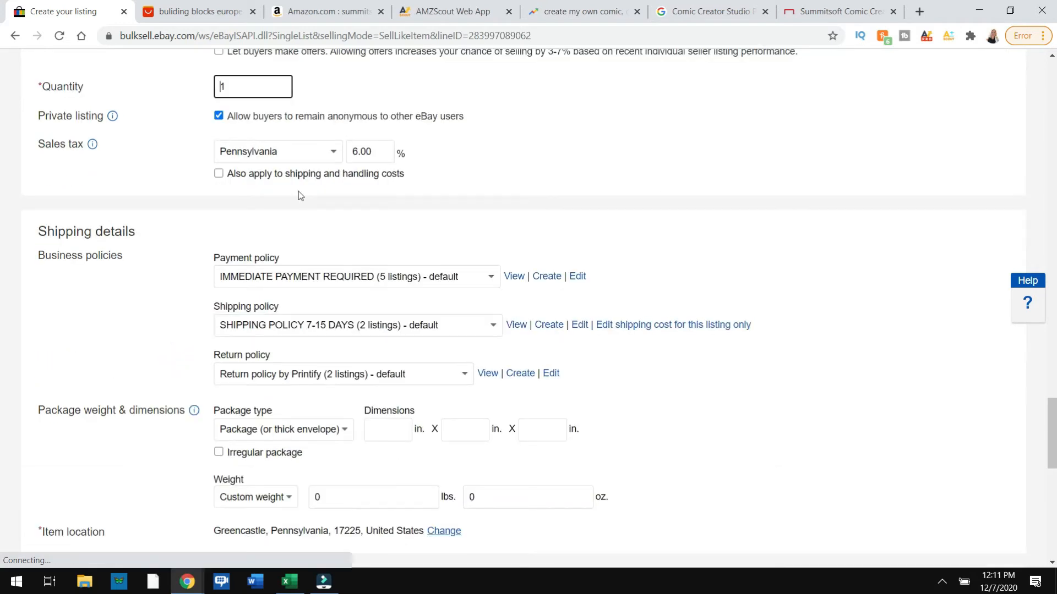
scroll(498, 270, down, 4)
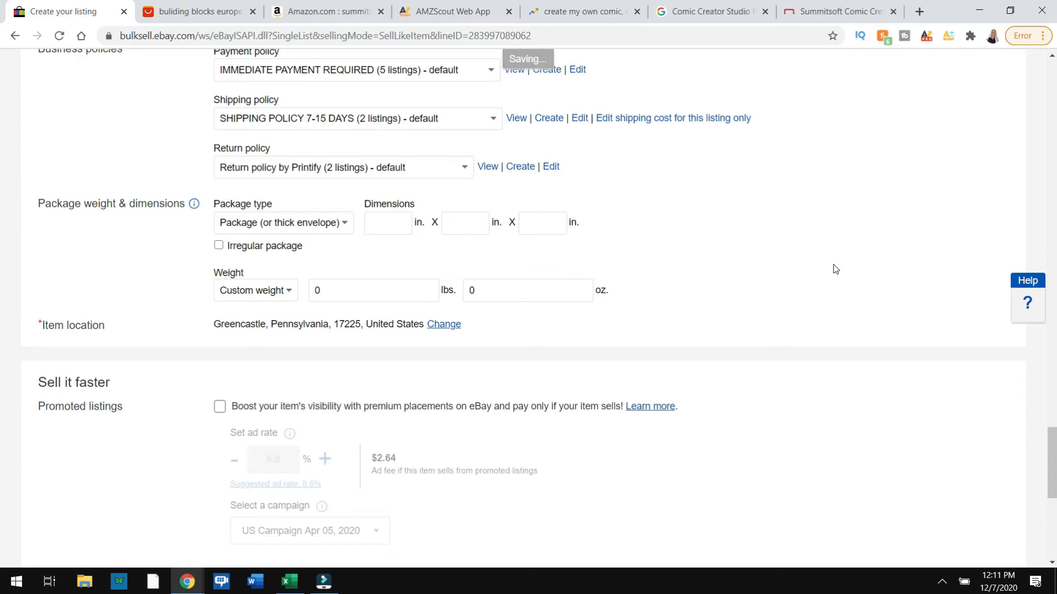
scroll(833, 267, down, 6)
scroll(378, 182, up, 3)
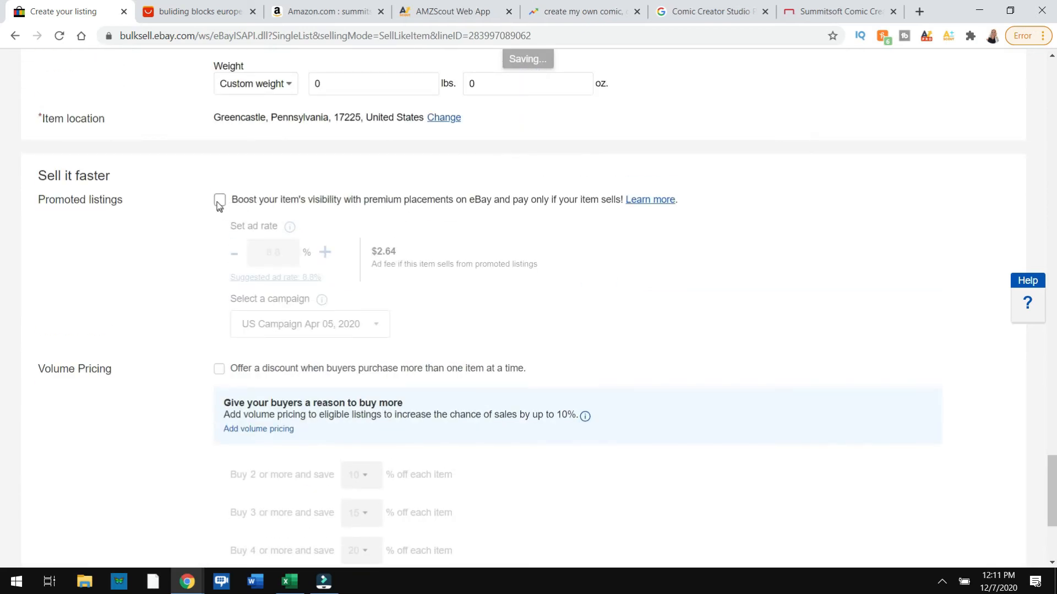
click(219, 201)
text(5)
- Submit the item for listing and review the form for fields that need attention
scroll(647, 287, down, 4)
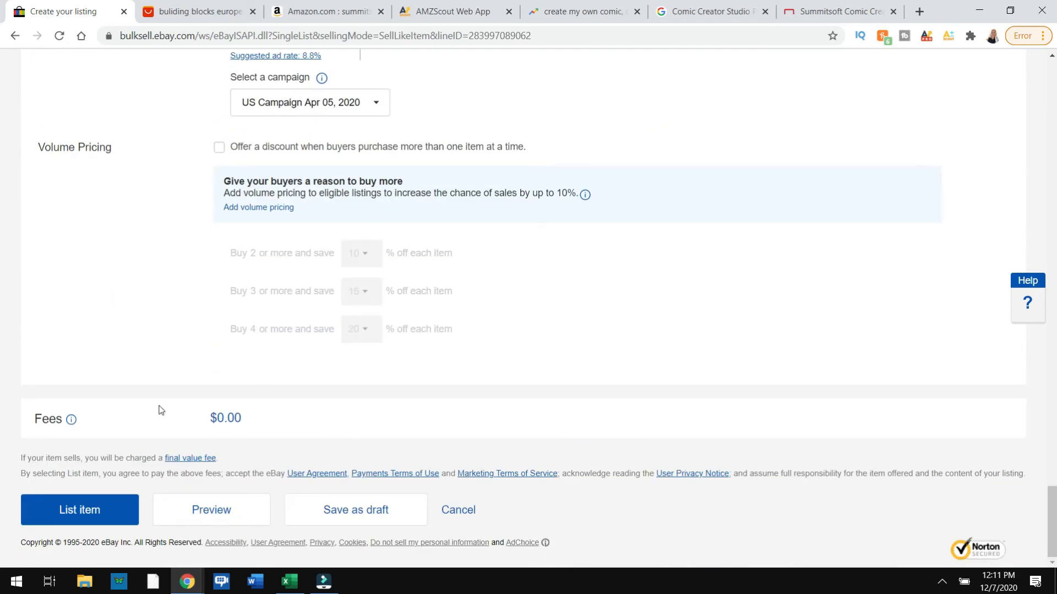
click(68, 519)
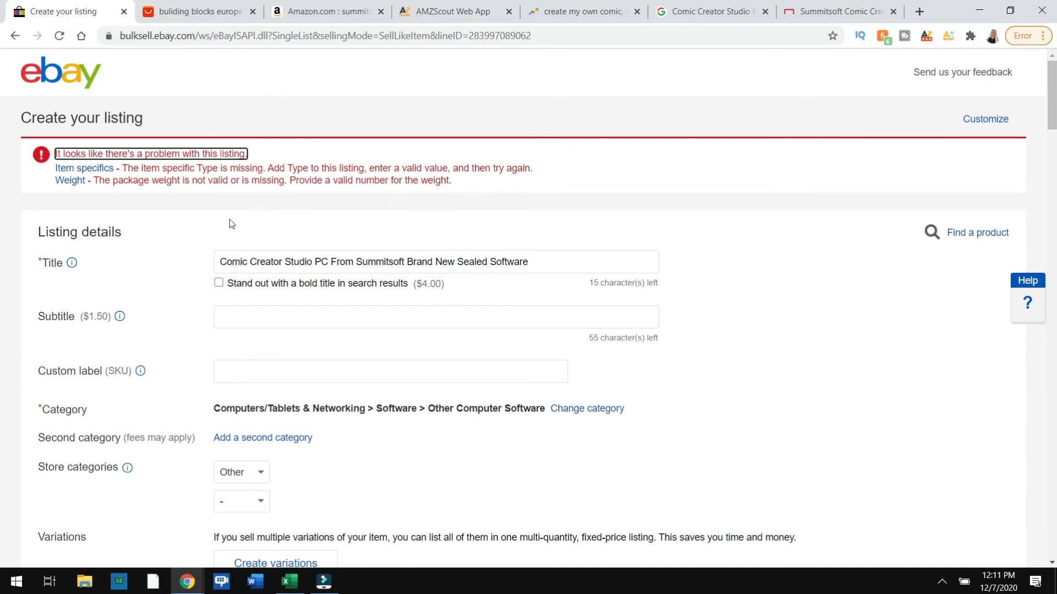
scroll(163, 254, down, 1)
scroll(163, 254, up, 1)
scroll(694, 222, down, 9)
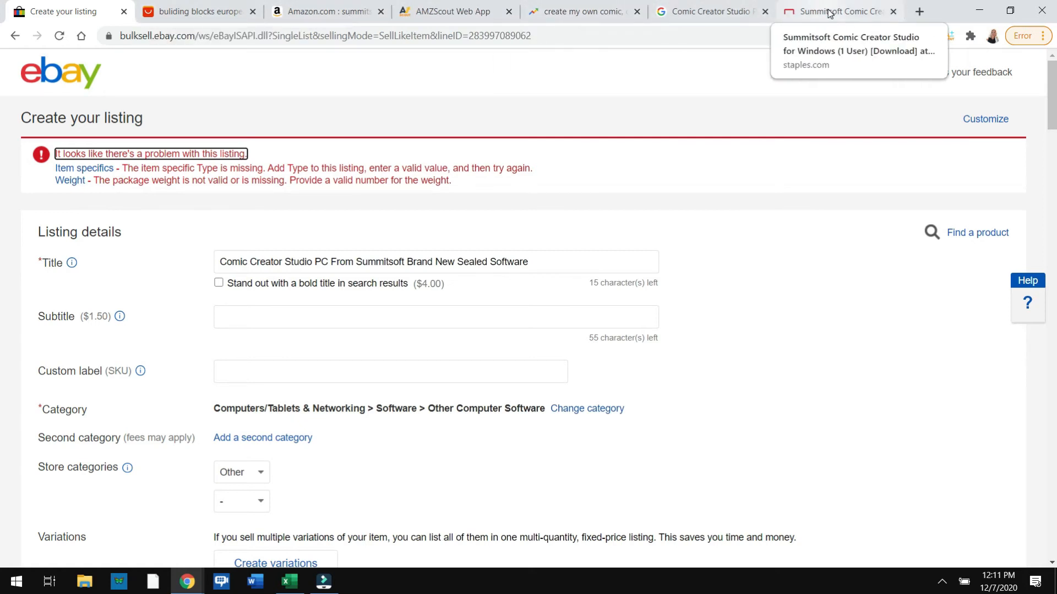
- Close the Staples product page and leave the listing form for the eBay home page
click(851, 14)
click(893, 12)
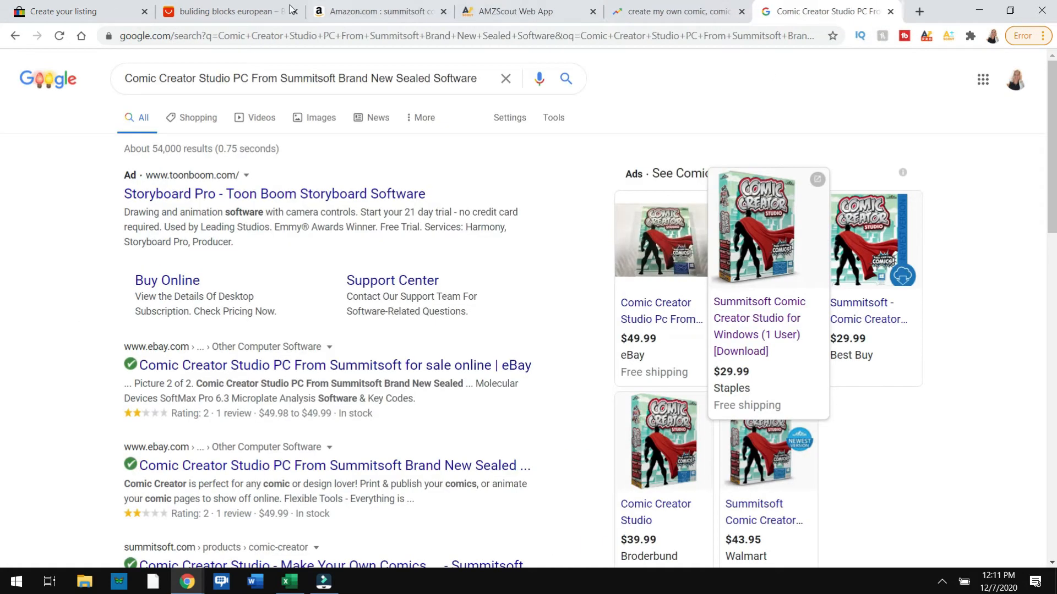
click(96, 15)
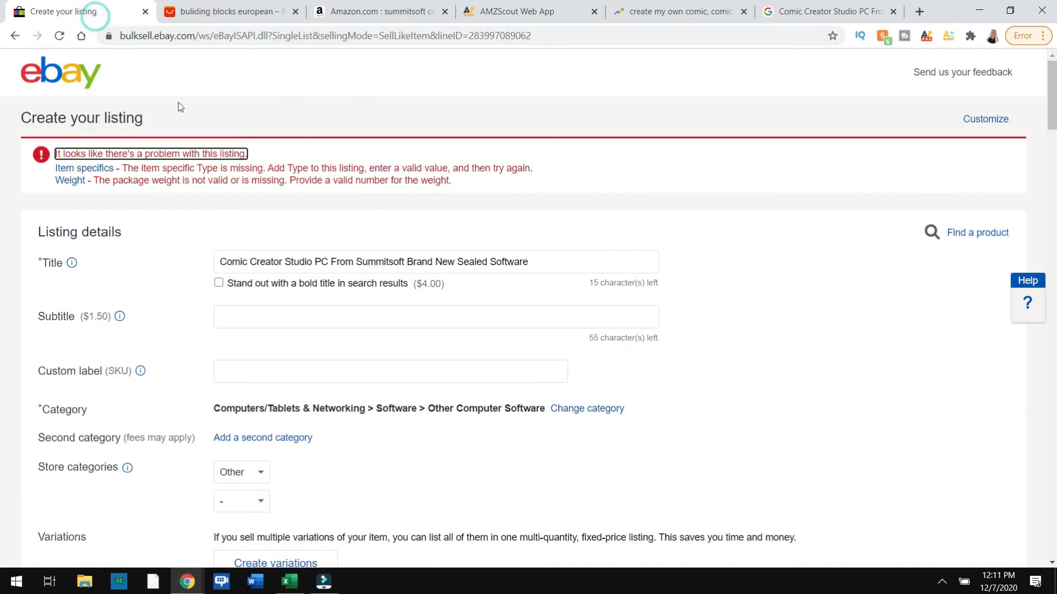
click(59, 91)
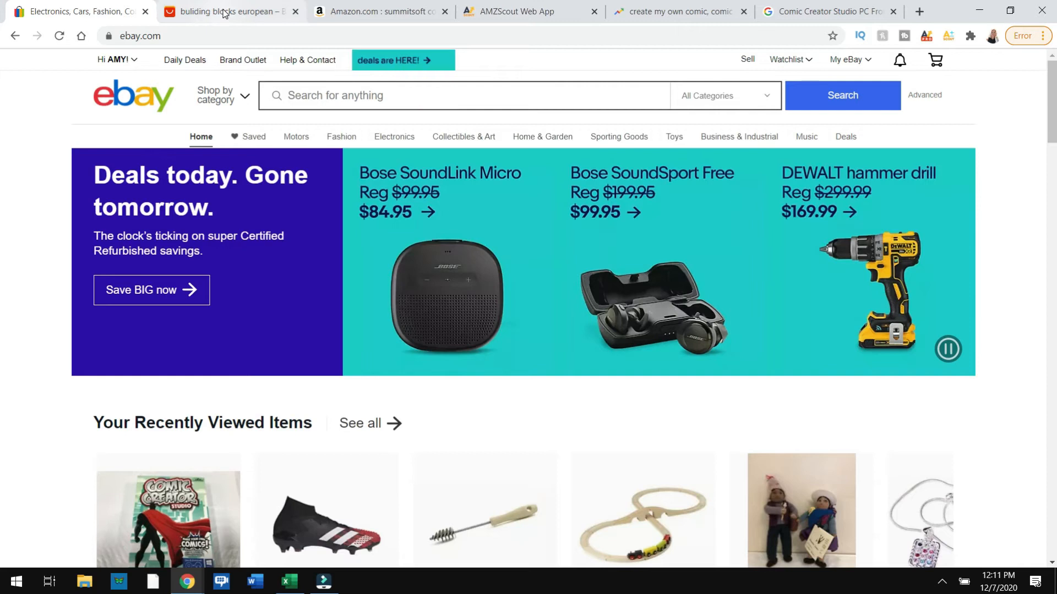
- Close the AMZScout, Google Trends and Google search pages and return to the eBay home page
click(407, 18)
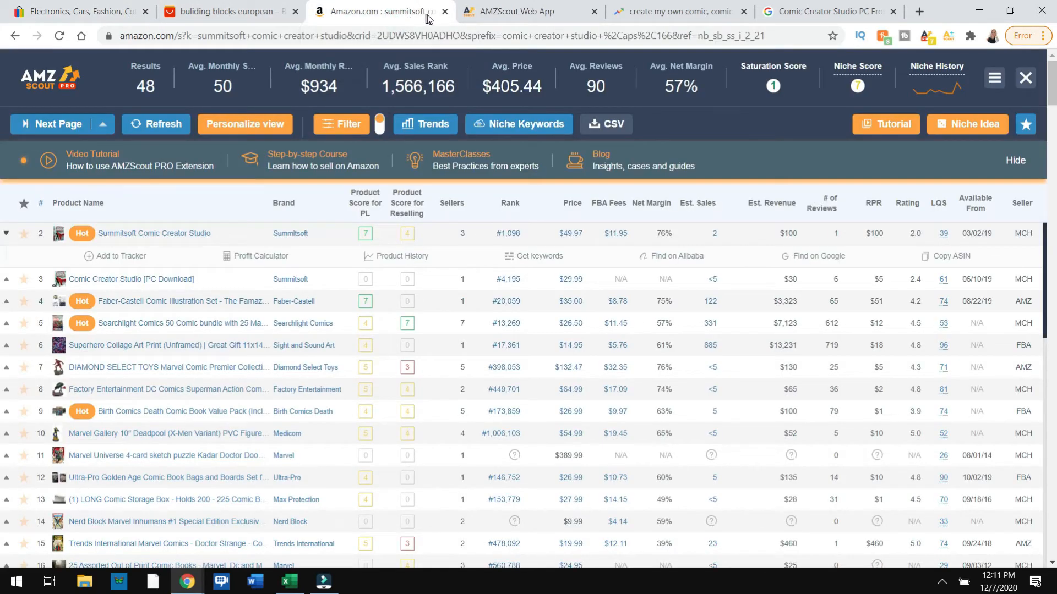
click(477, 19)
click(594, 11)
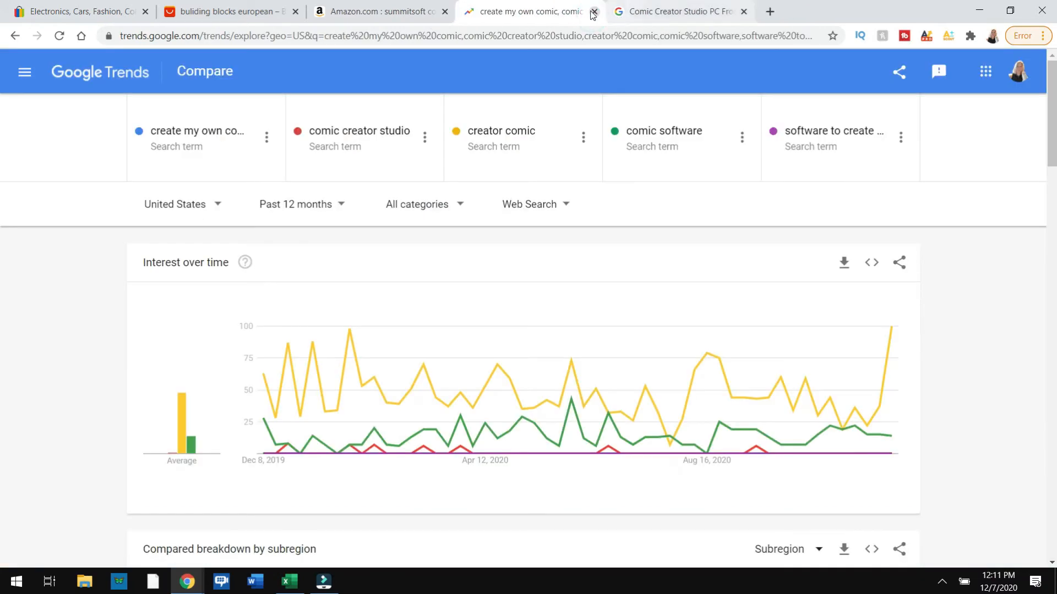
click(595, 11)
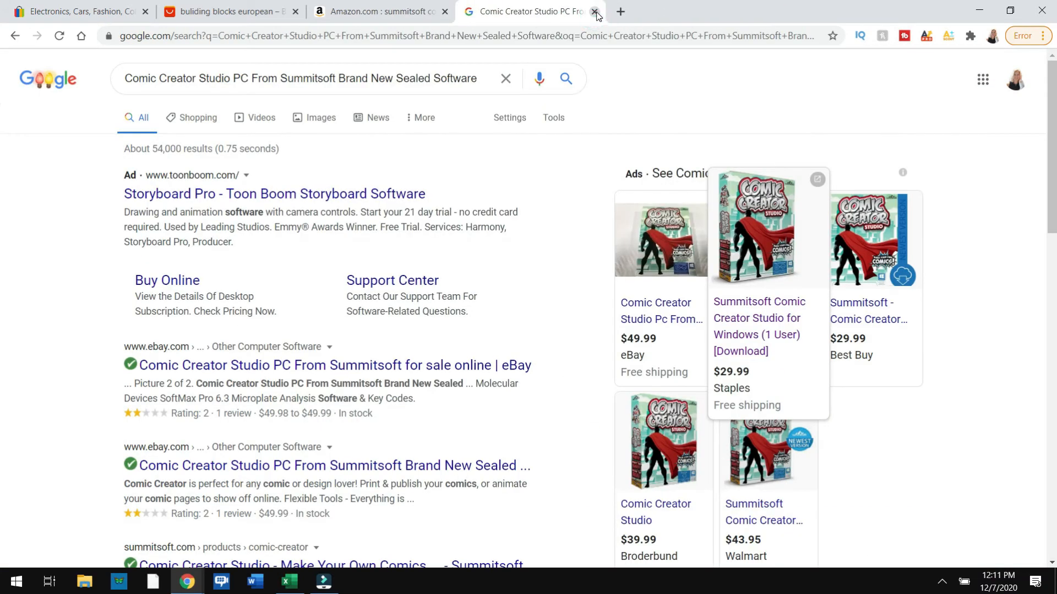
click(595, 11)
click(91, 14)
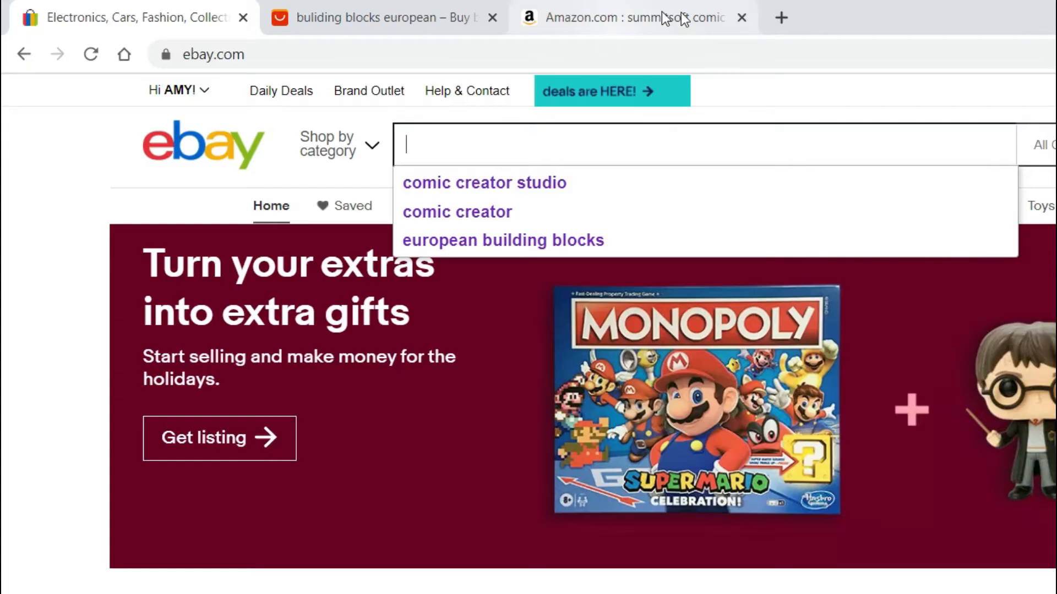
- Open the AliExpress website in a new browser tab
click(781, 17)
click(662, 55)
text(al)
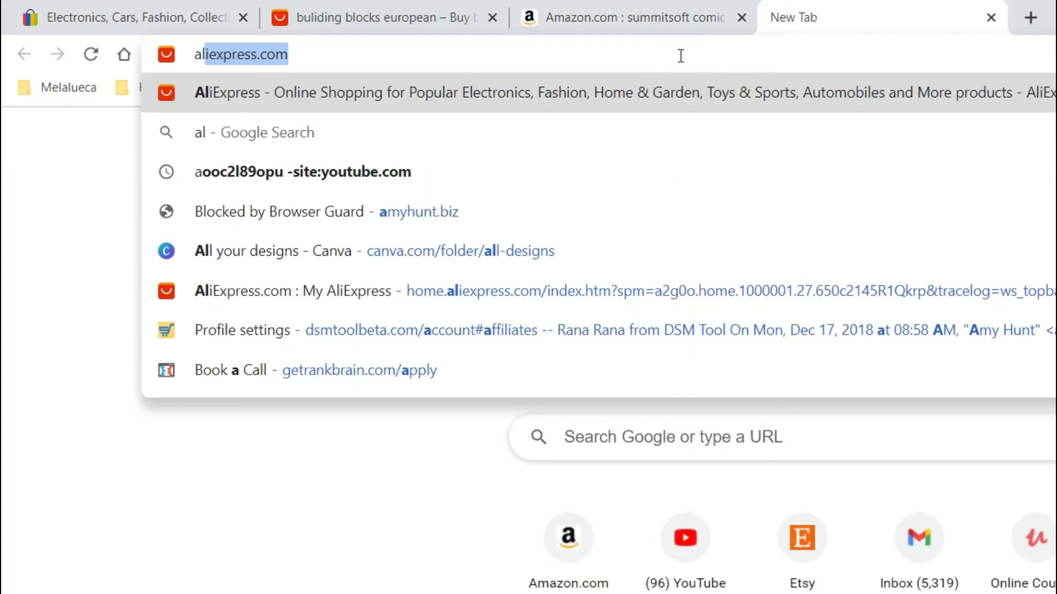
text(iexpress)
key(Return)
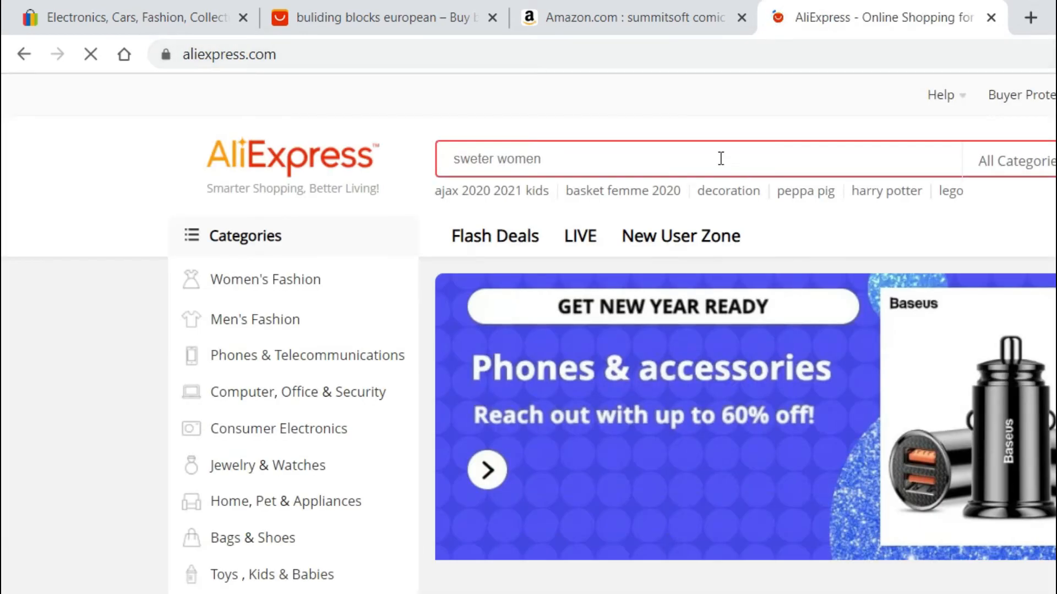
- Search AliExpress for "street city building blocks"
click(697, 160)
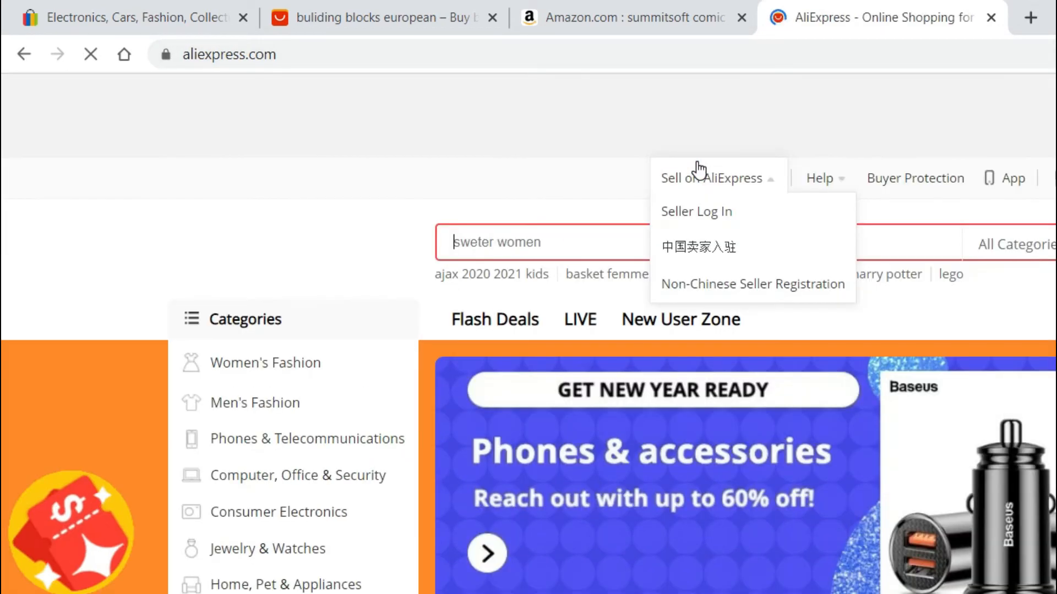
text(street)
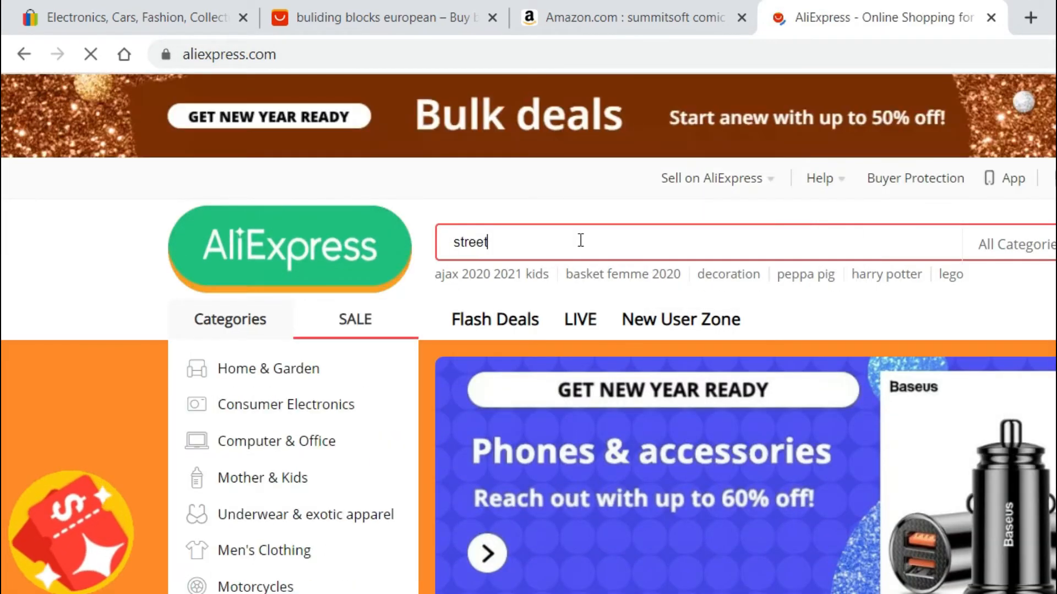
text( bu)
key(BackSpace)
key(BackSpace)
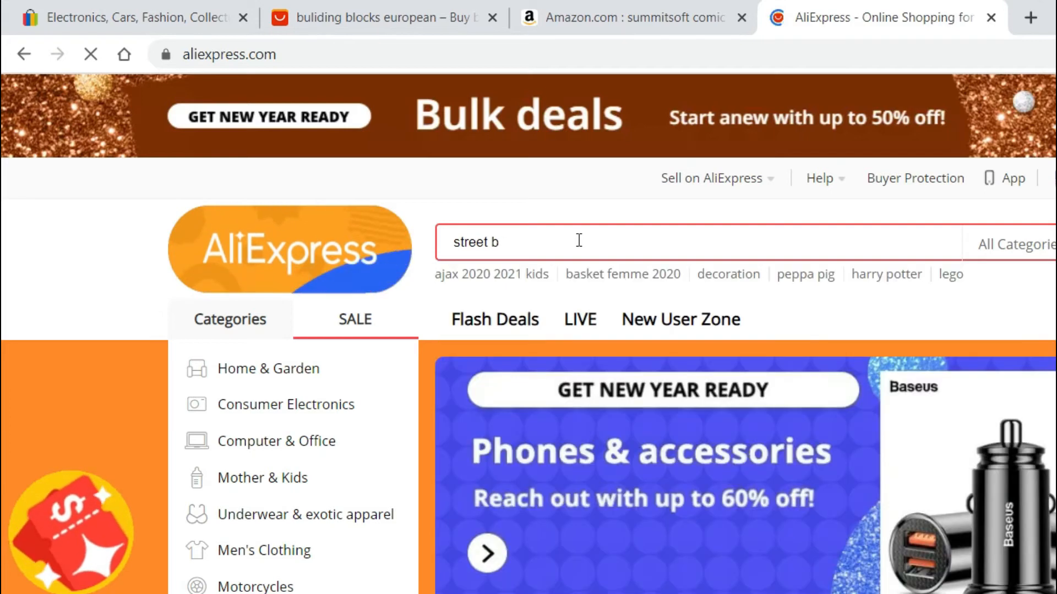
text(city cu)
key(BackSpace)
key(BackSpace)
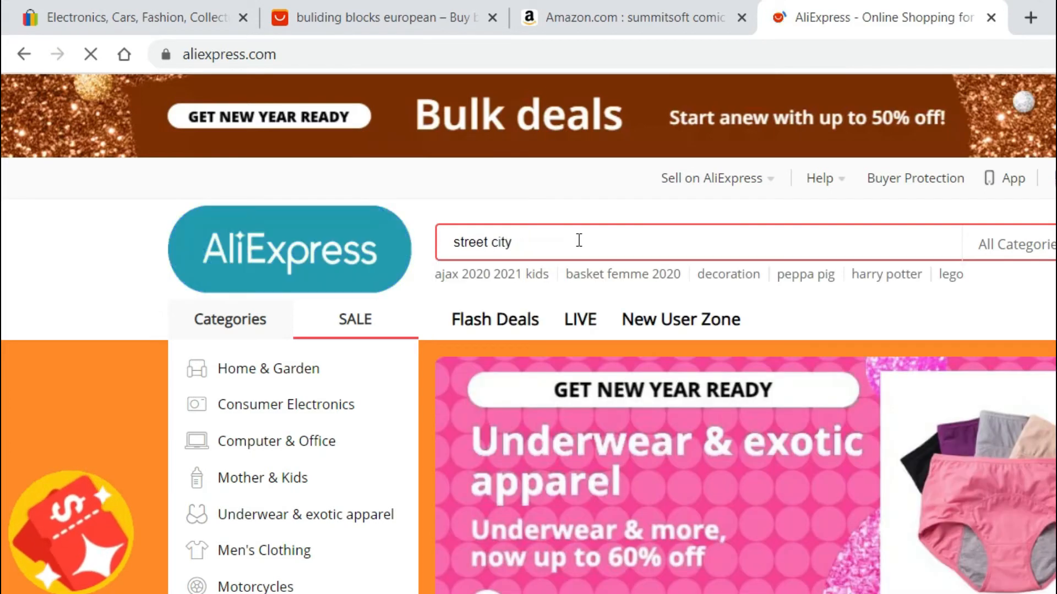
text(building)
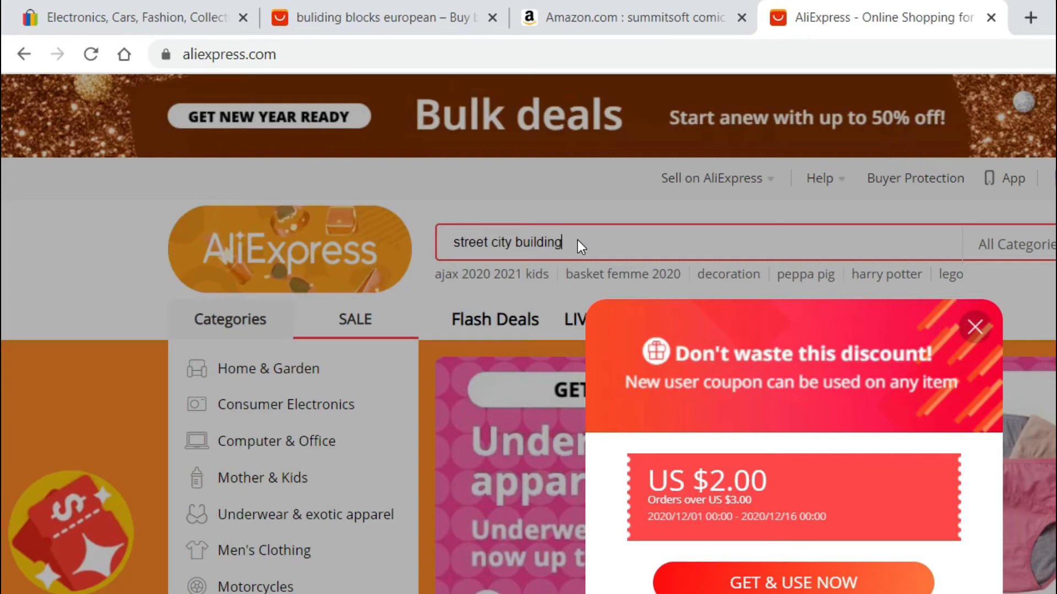
text( blocks)
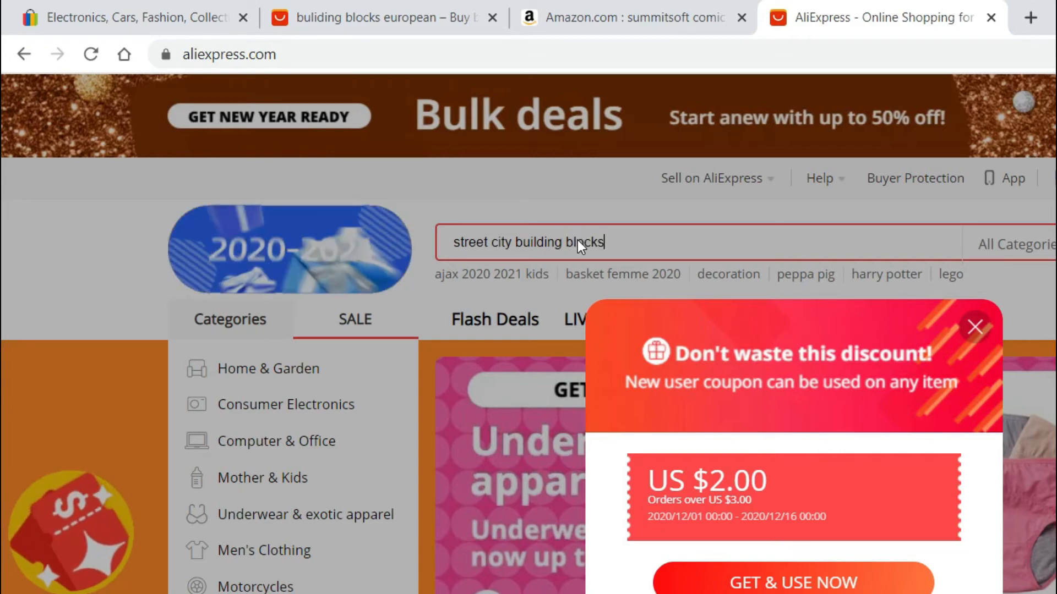
key(Return)
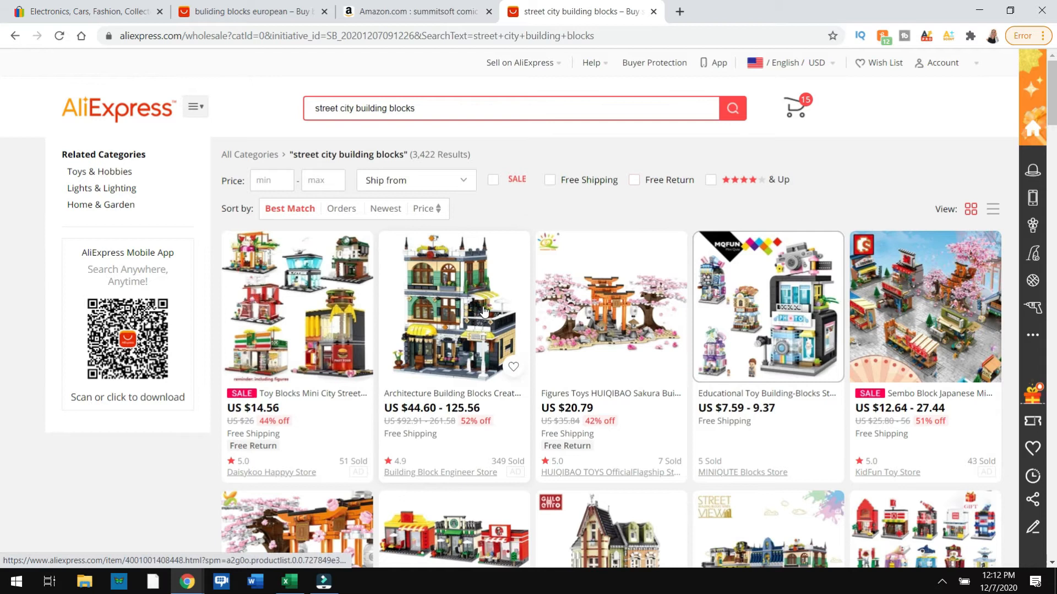
- Open the Architecture Building Blocks European Houses product and select color option 0936, the green and yellow corner restaurant, to check its price
click(467, 314)
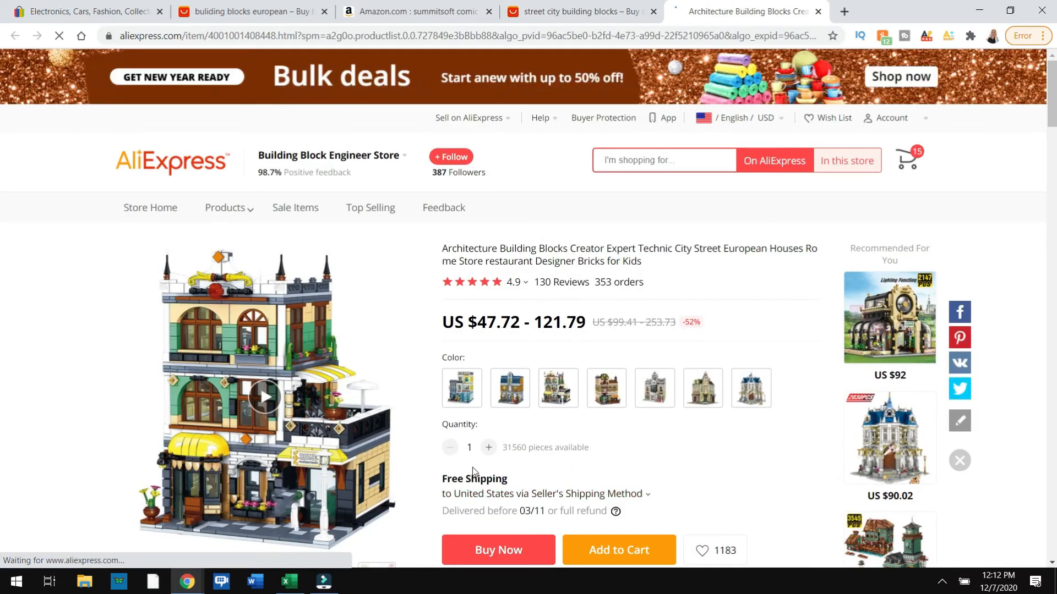
mouse_move(889, 120)
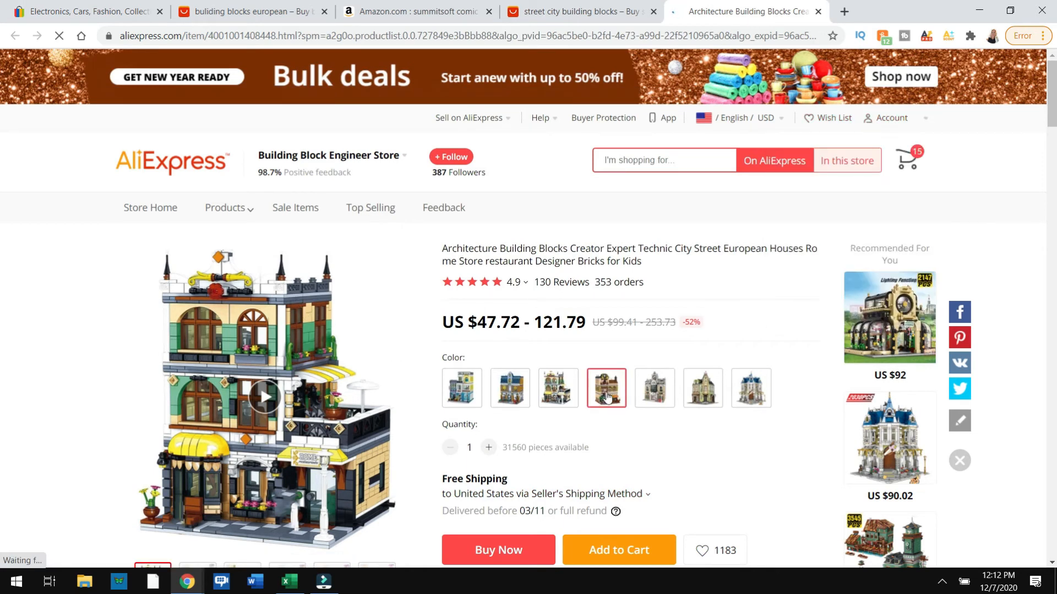
click(558, 389)
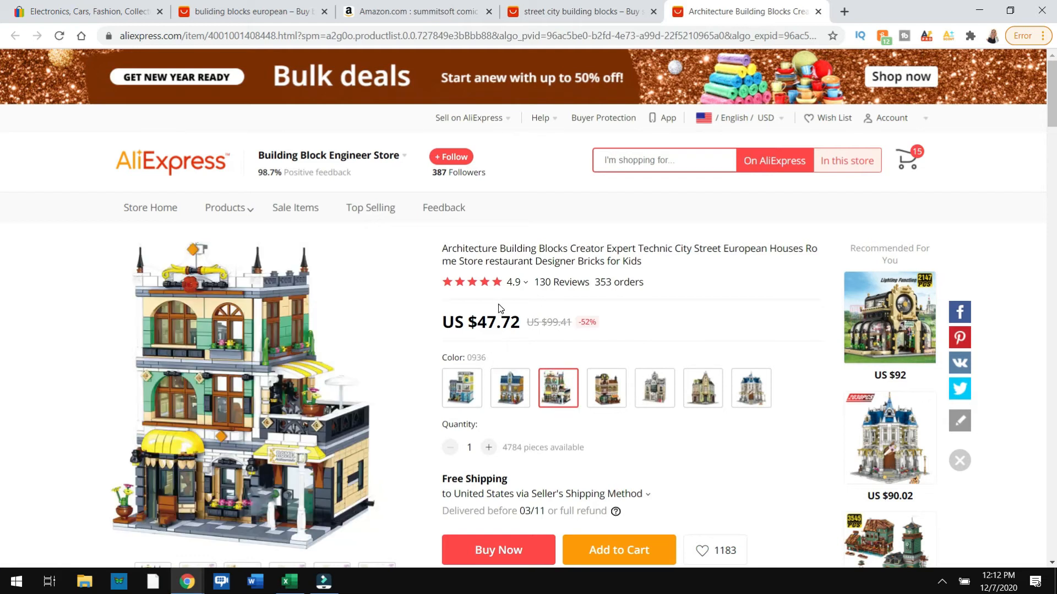
- Switch to the eBay home page and search for "european building blocks street"
click(114, 12)
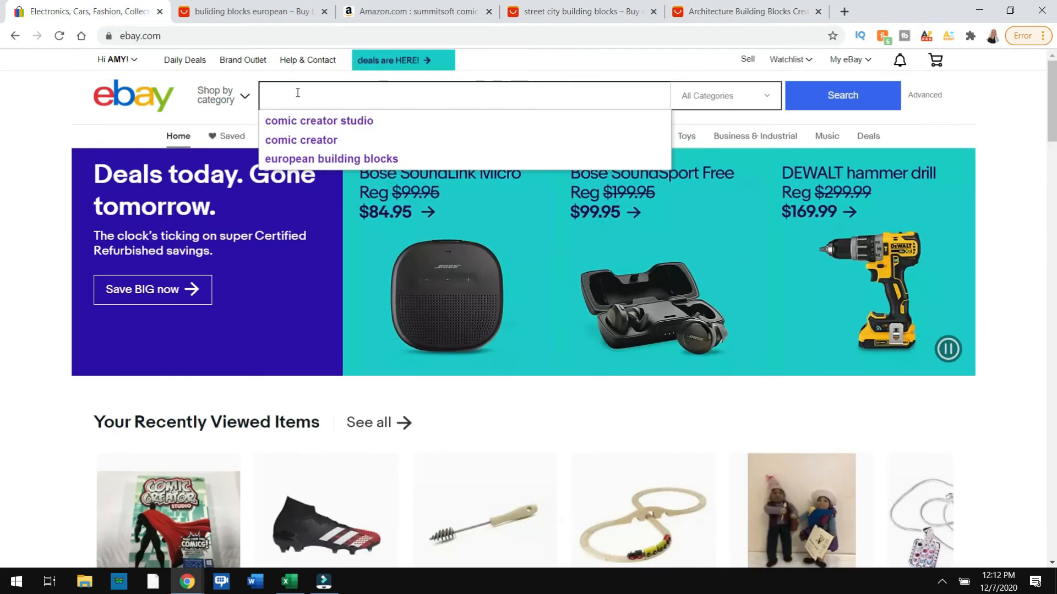
text(e)
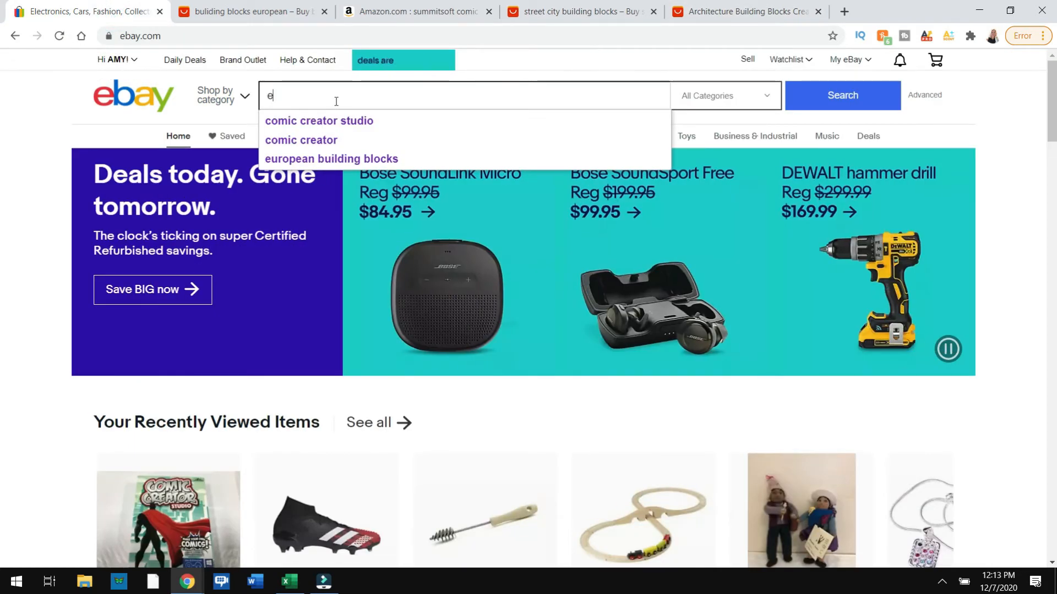
text(uroep)
key(BackSpace)
key(BackSpace)
text(pean buildin)
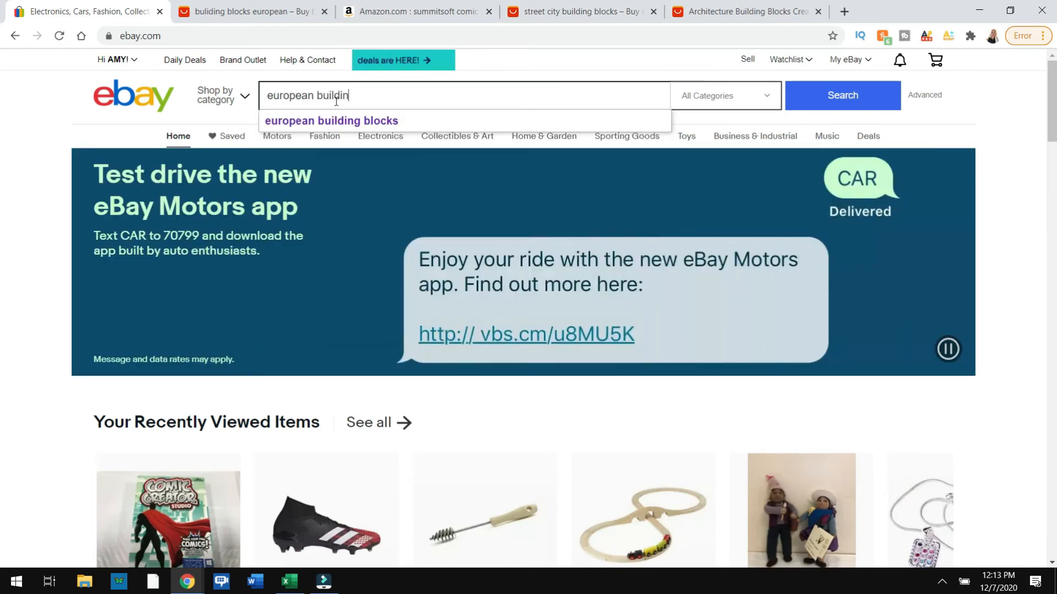
text(g blcoks)
key(BackSpace)
key(BackSpace)
text(ocks)
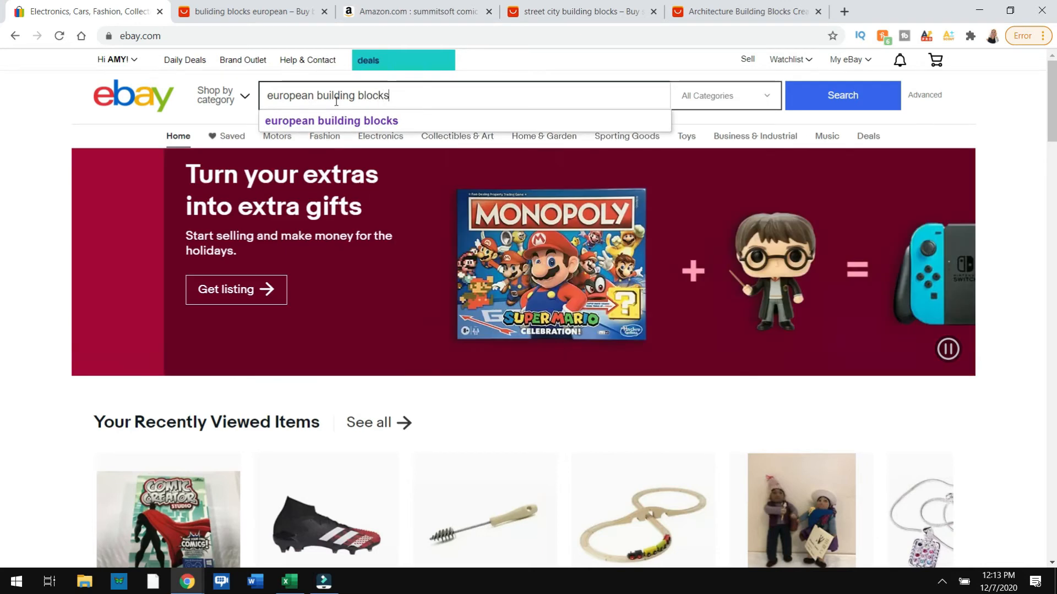
text( str)
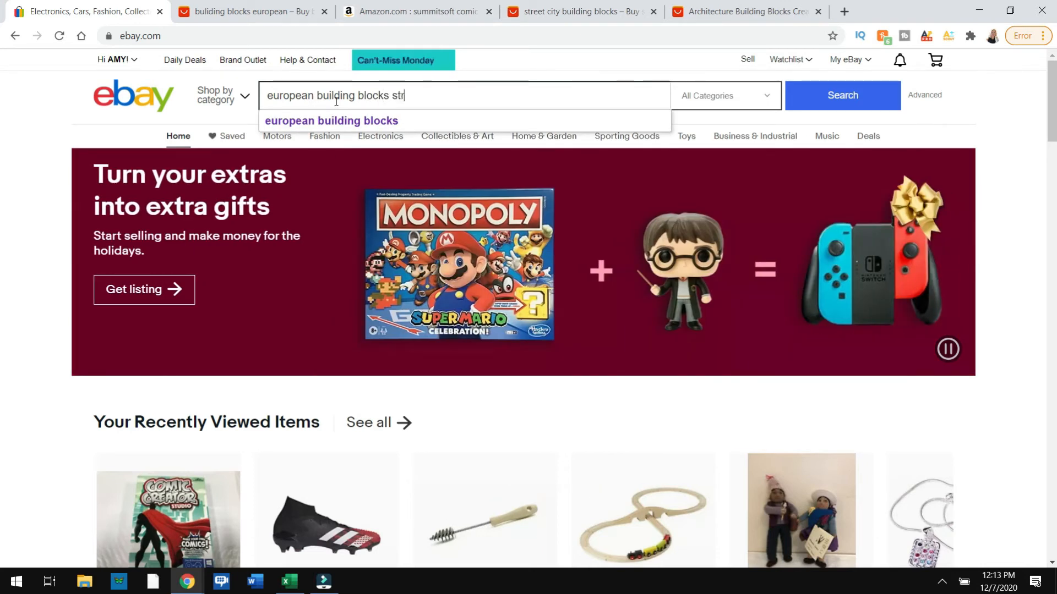
text(eet)
key(Return)
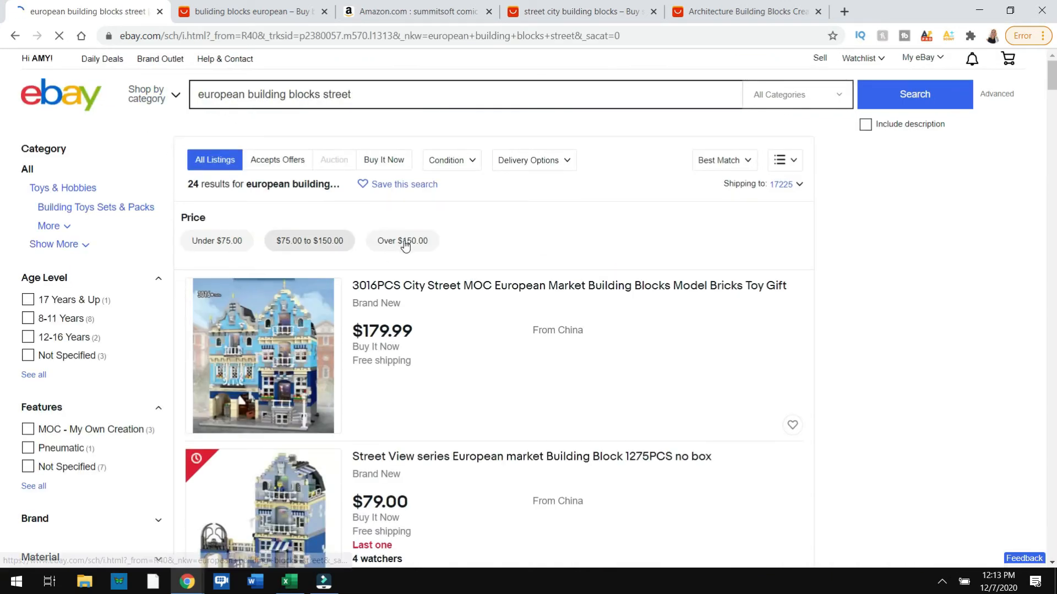
- Open the eBay listing for the same Architecture Building Blocks City Street European Houses set and examine its price, shipping and related items
scroll(405, 243, down, 10)
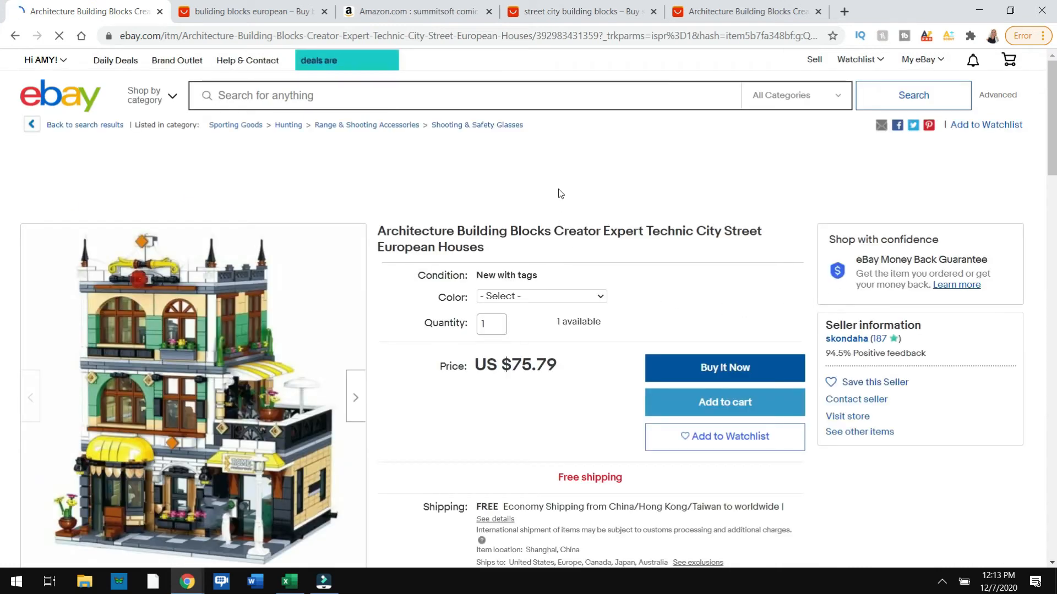
scroll(549, 196, down, 5)
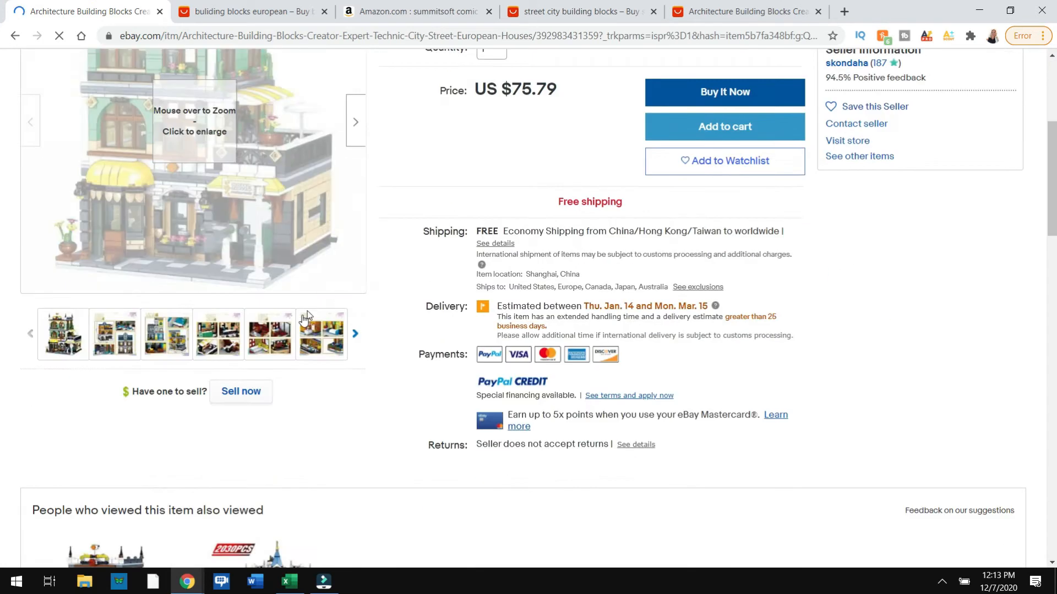
click(244, 400)
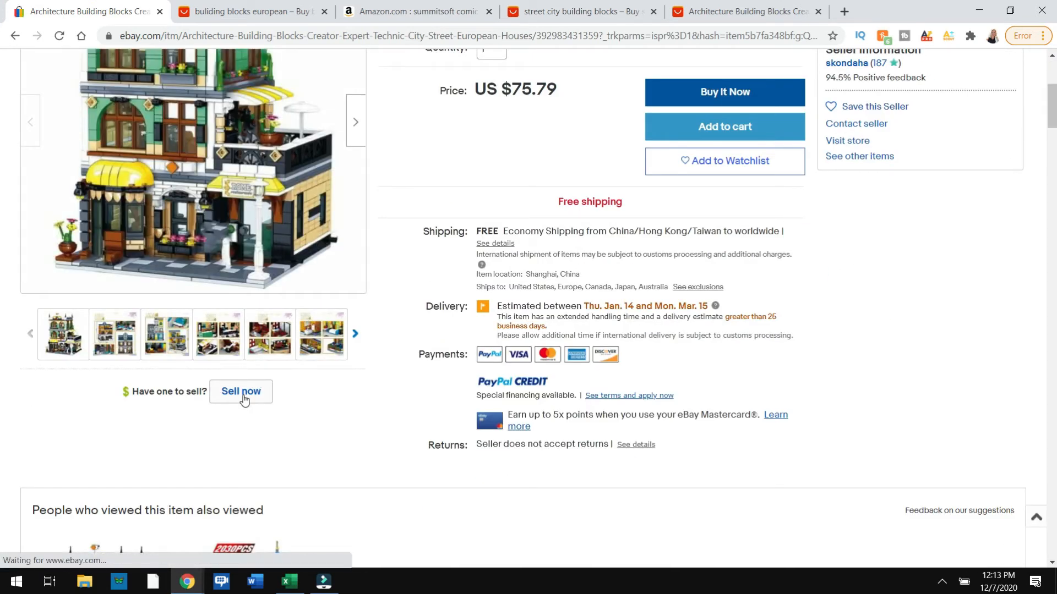
scroll(245, 399, down, 6)
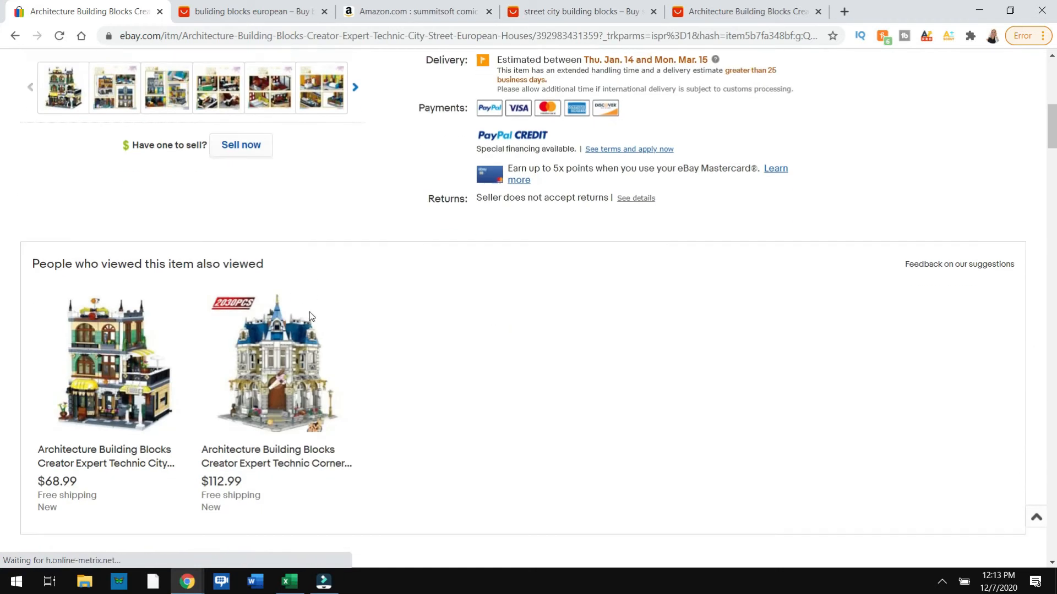
scroll(662, 342, up, 15)
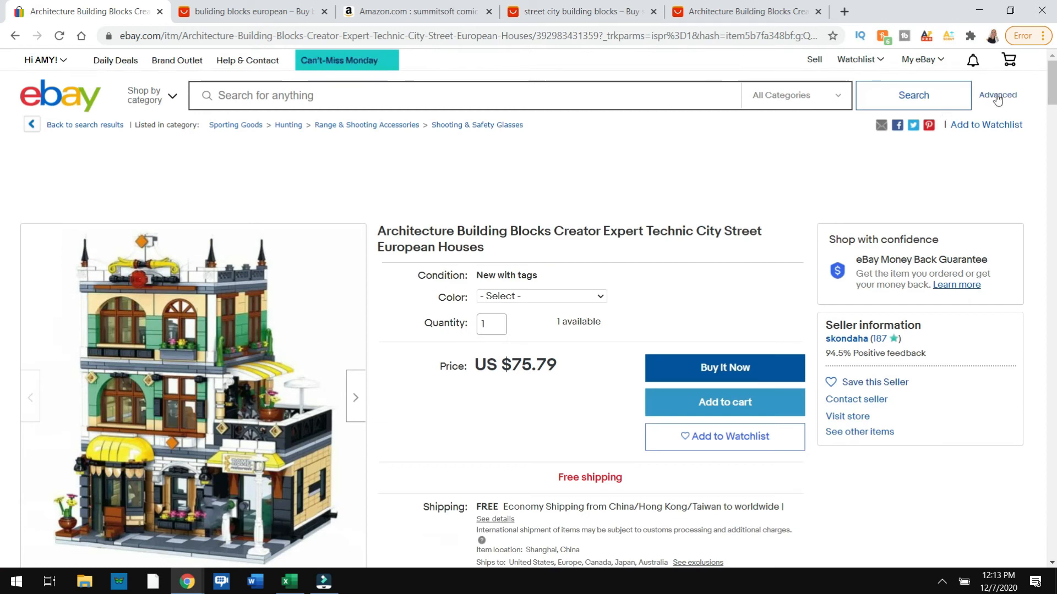
- Run an advanced search for "european building blocks" that includes completed listings
click(998, 95)
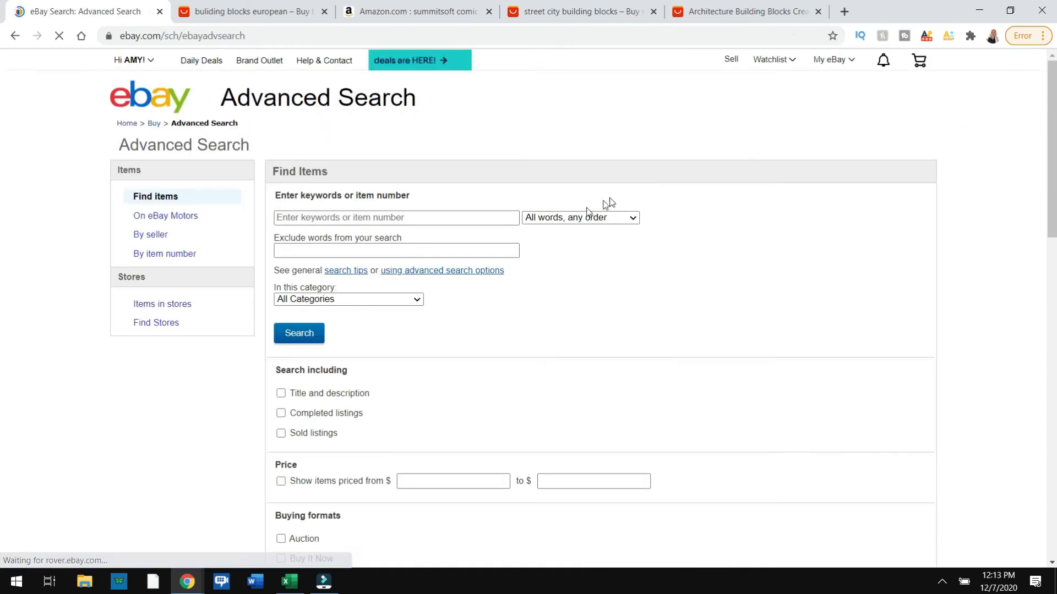
click(321, 223)
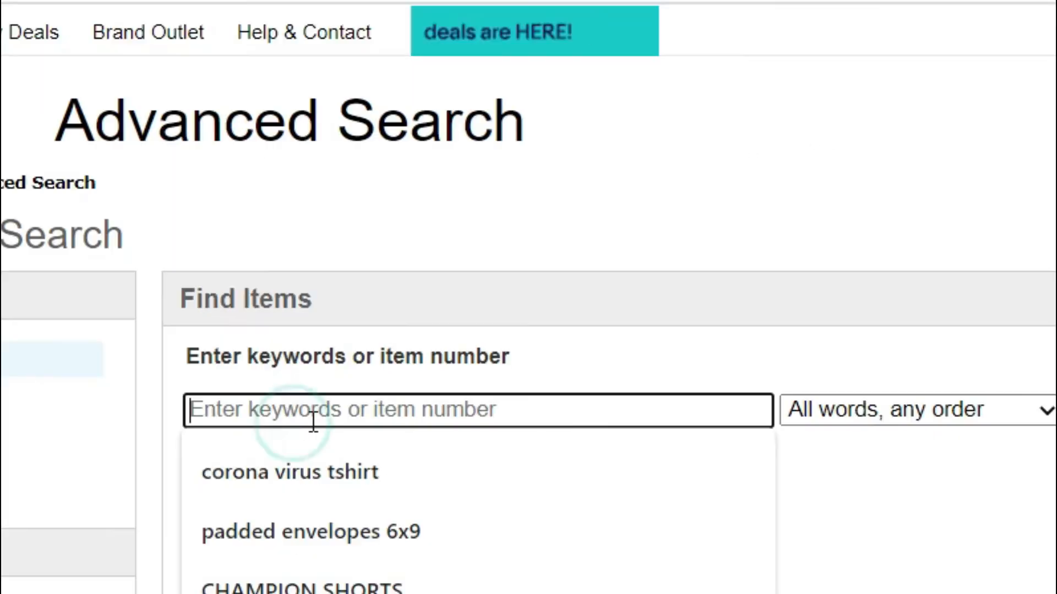
text(eur)
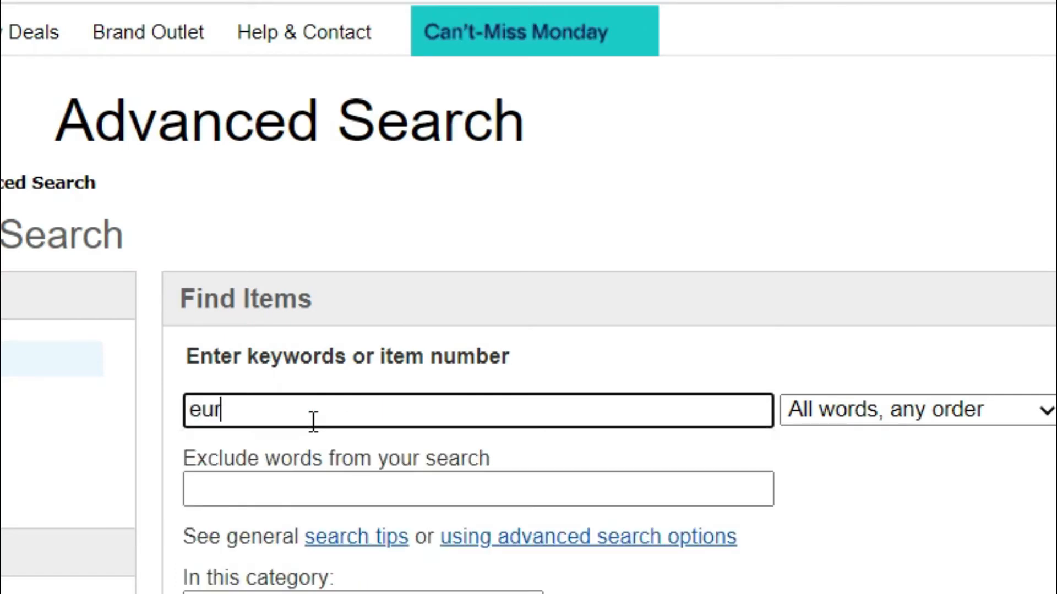
text(opean )
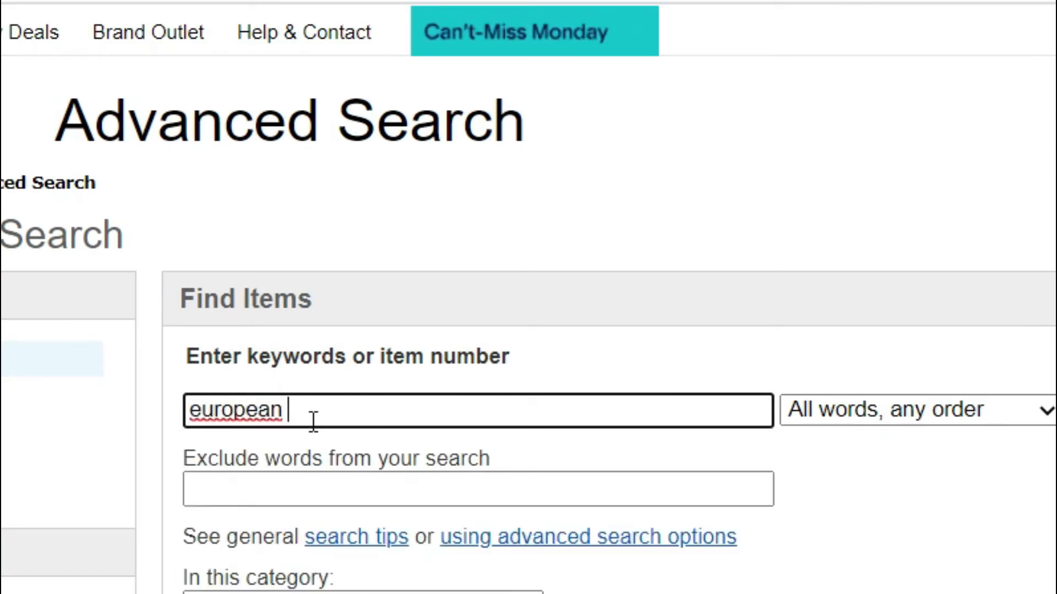
text(buildi)
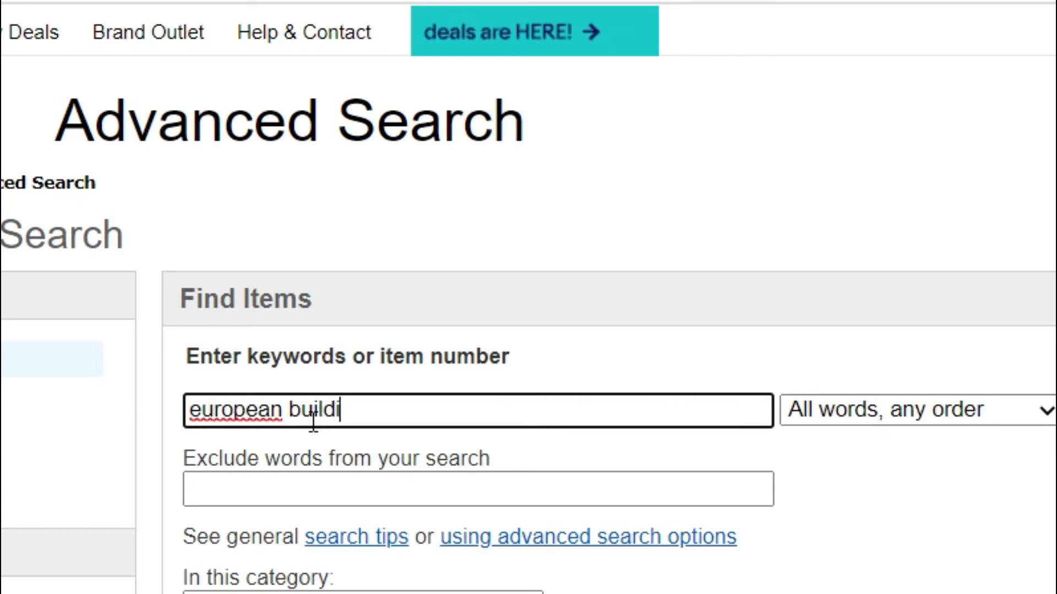
text(ng blocks)
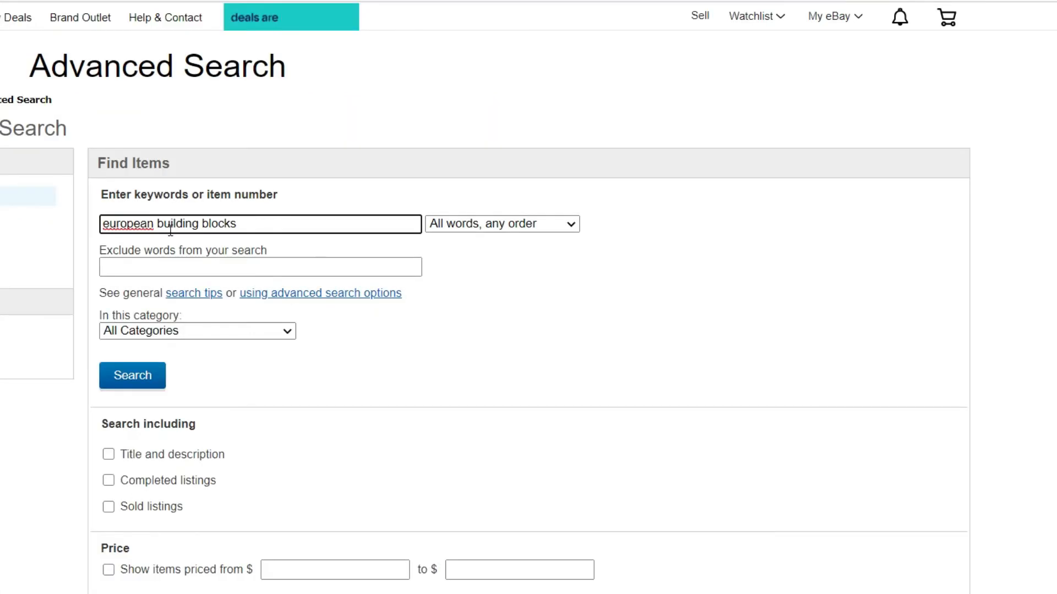
click(110, 480)
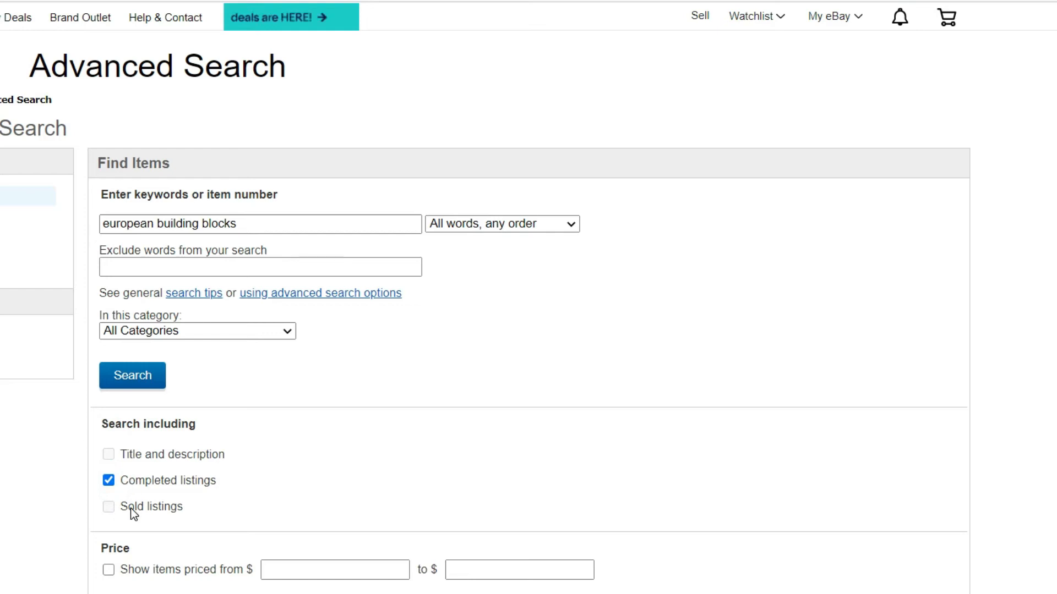
click(151, 380)
- Look through the completed building block listings for sale prices, end dates and comparable sets
scroll(459, 333, down, 2)
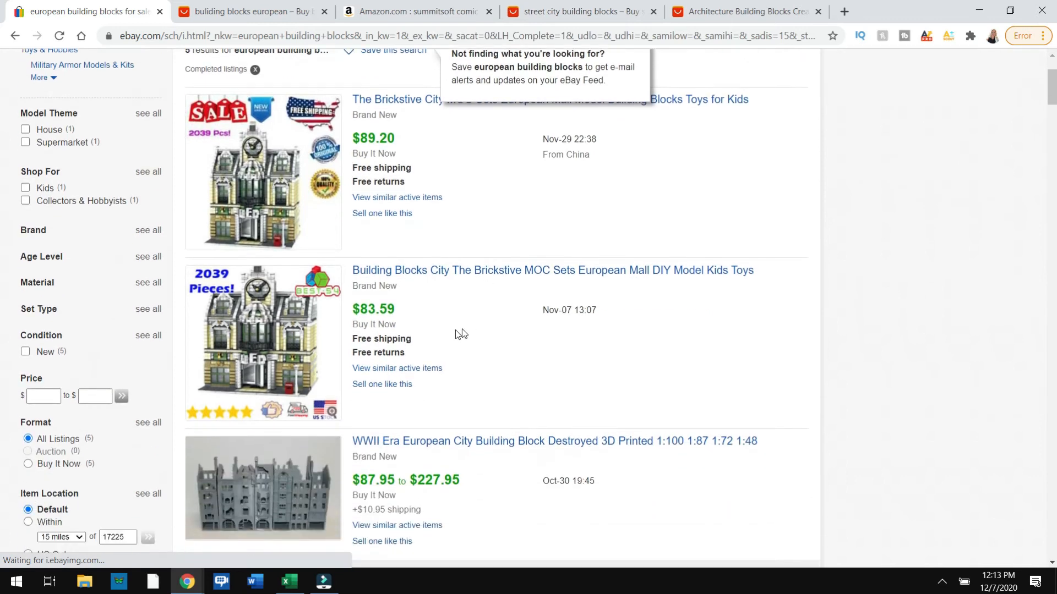
scroll(261, 260, down, 4)
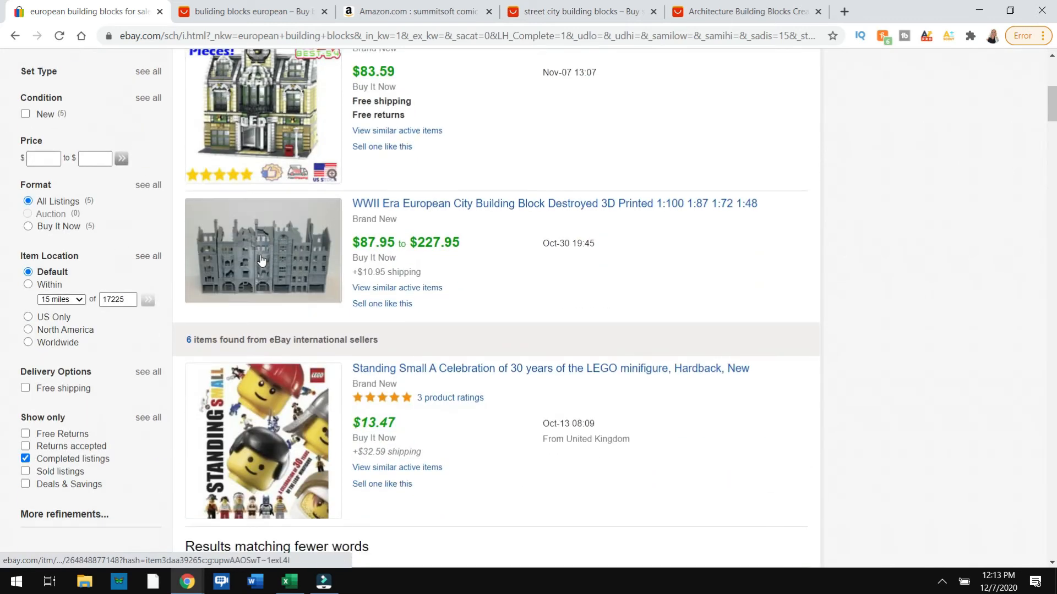
scroll(261, 261, down, 14)
scroll(261, 260, down, 12)
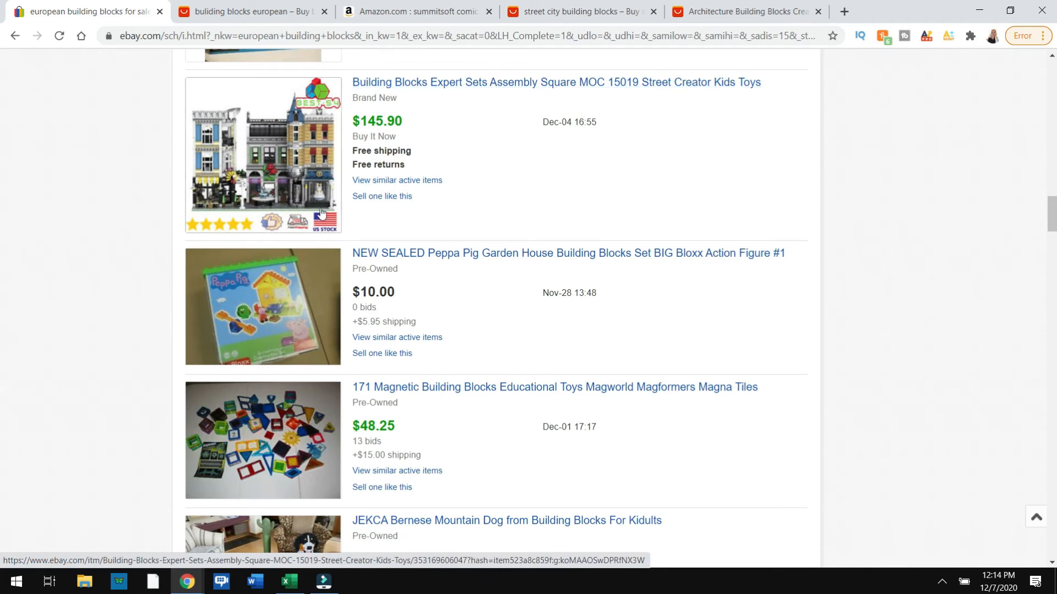
scroll(318, 201, down, 5)
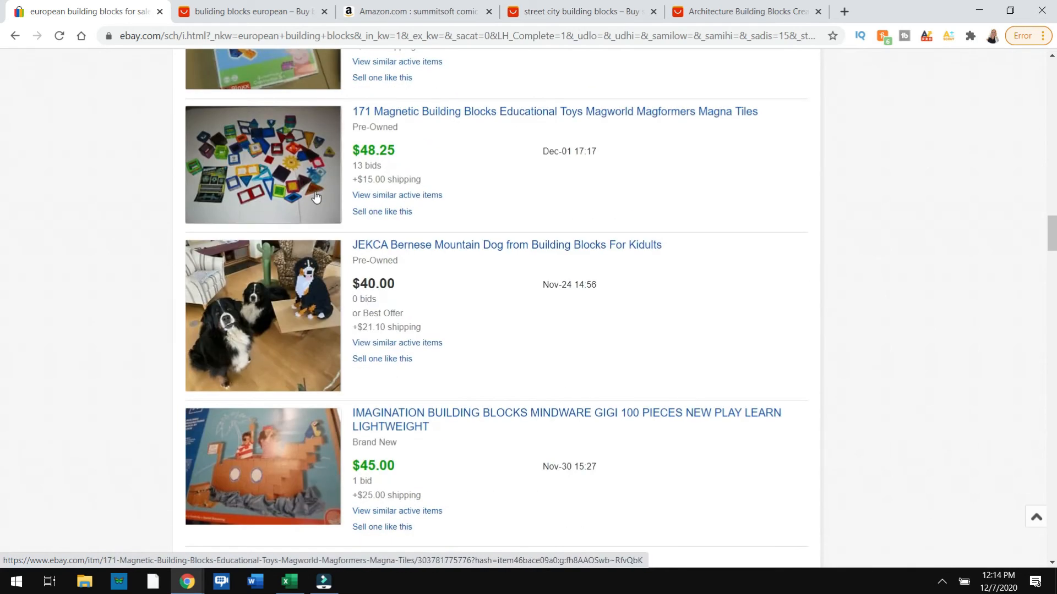
scroll(315, 197, down, 20)
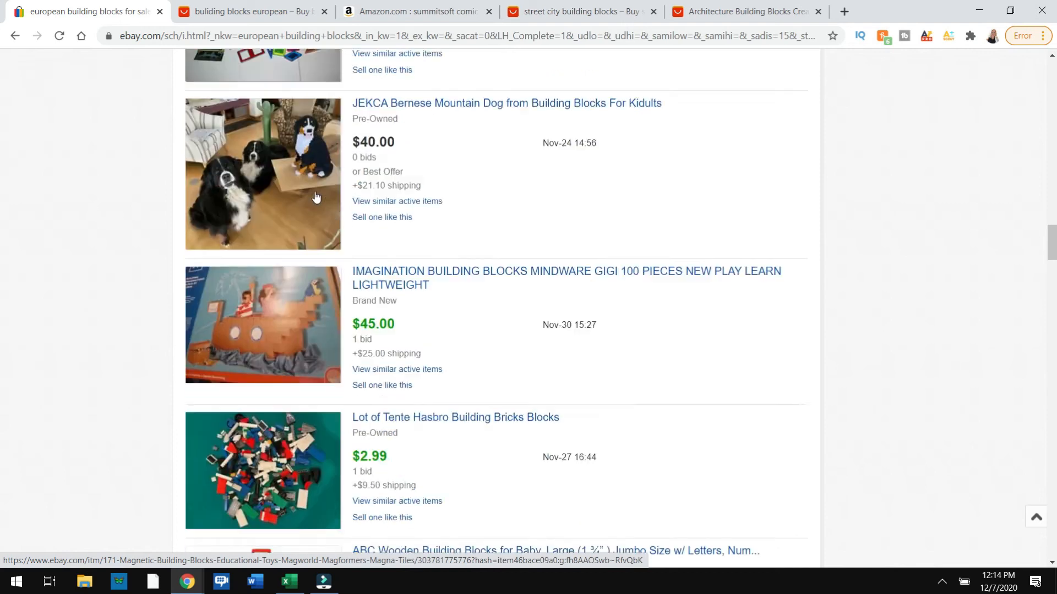
scroll(316, 196, down, 15)
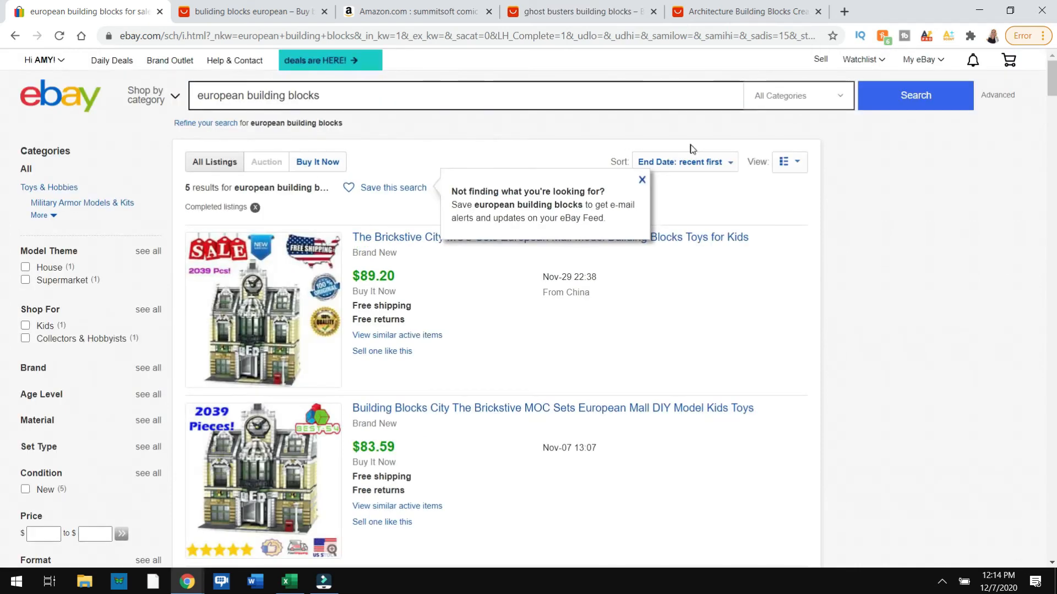
- Sort the completed listings by price plus shipping, highest first, and look through them
click(690, 162)
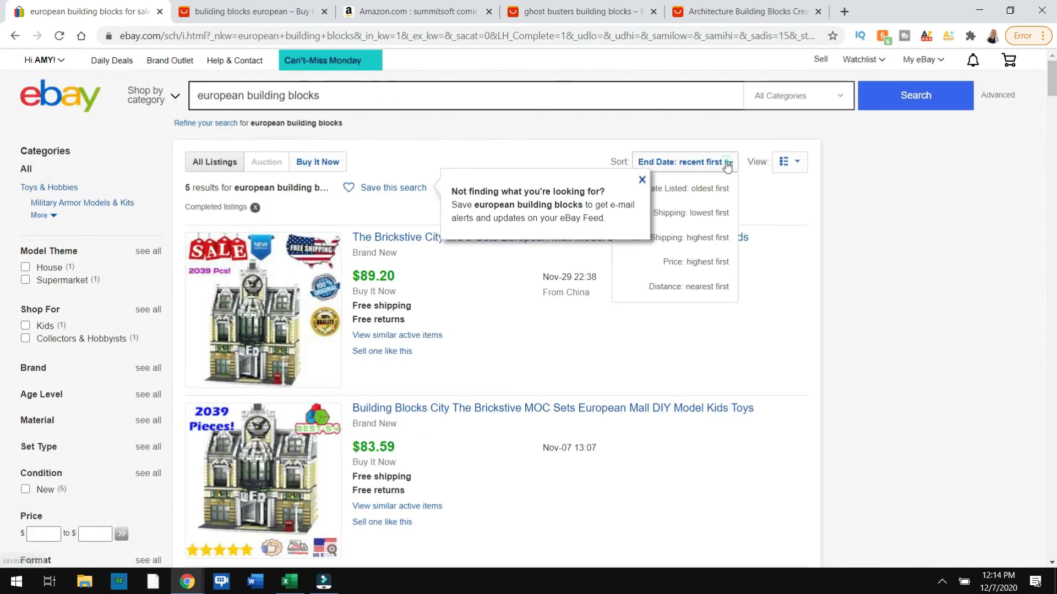
click(693, 241)
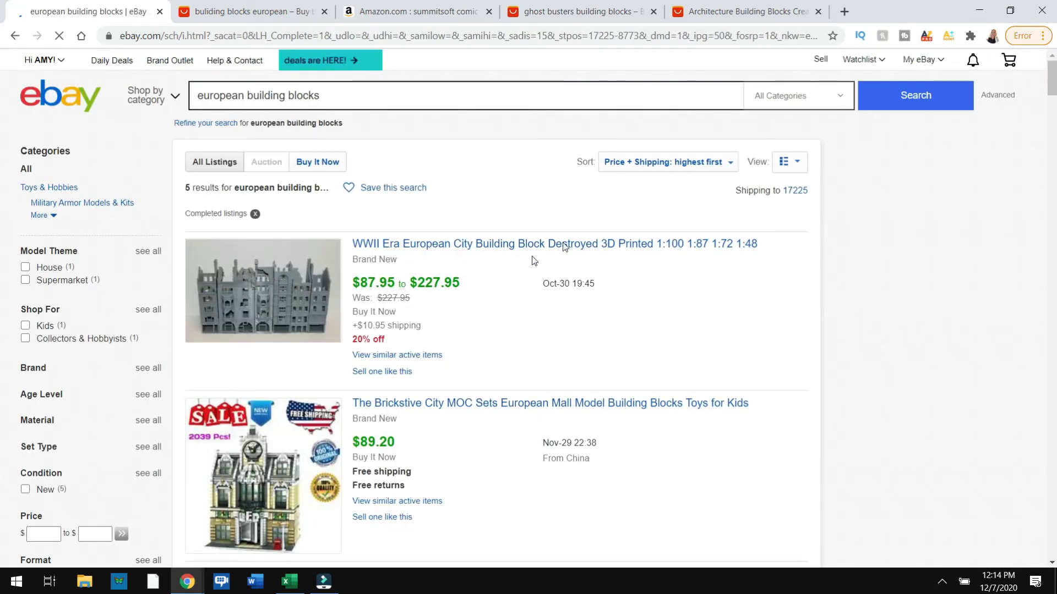
scroll(272, 187, down, 5)
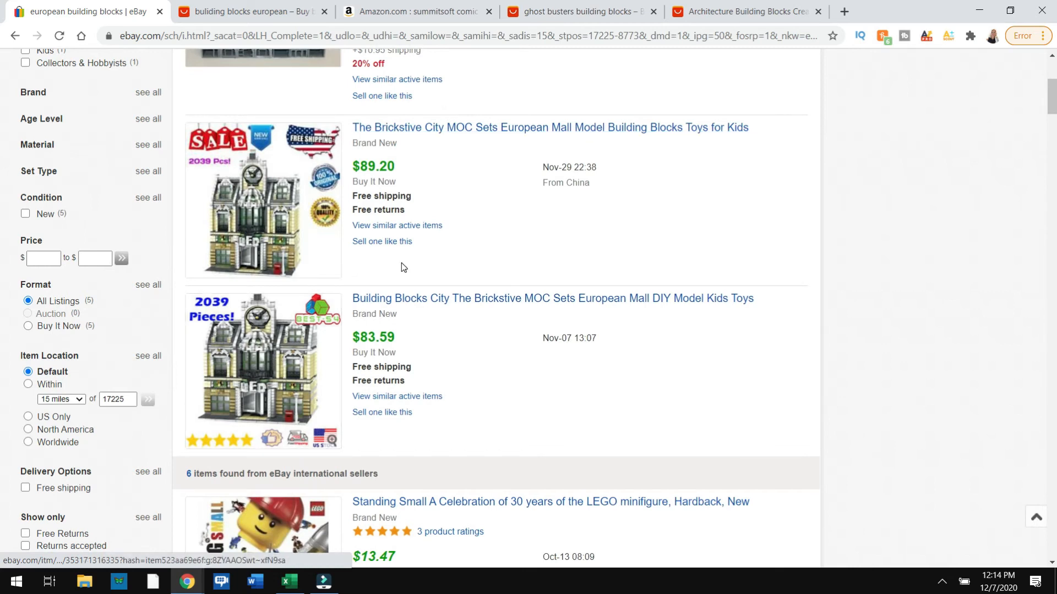
scroll(401, 262, up, 5)
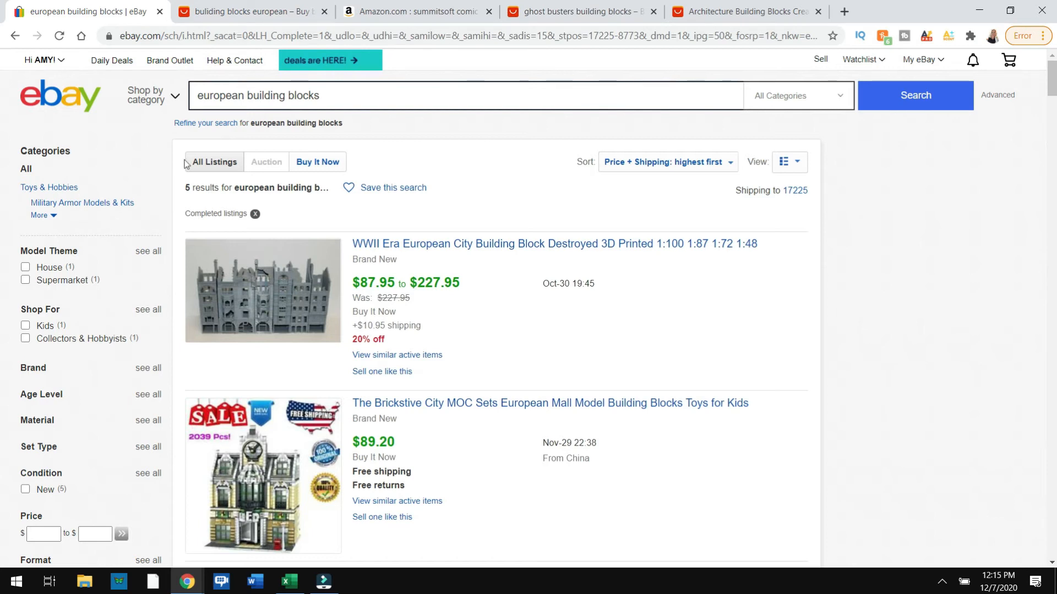
- Search all of eBay for "european building blocks street" and look through the active listings
key(Return)
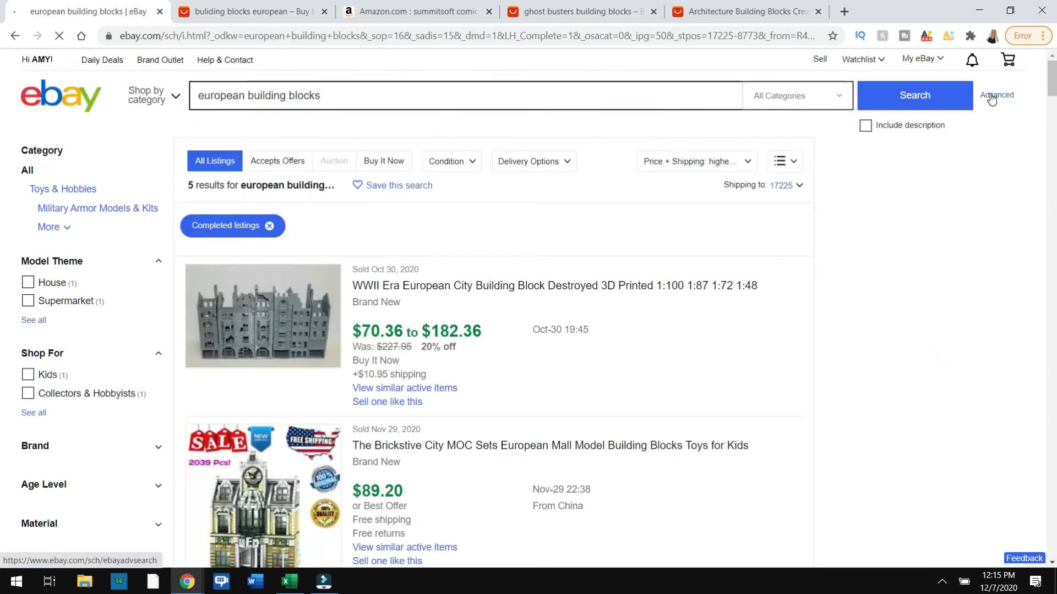
click(992, 97)
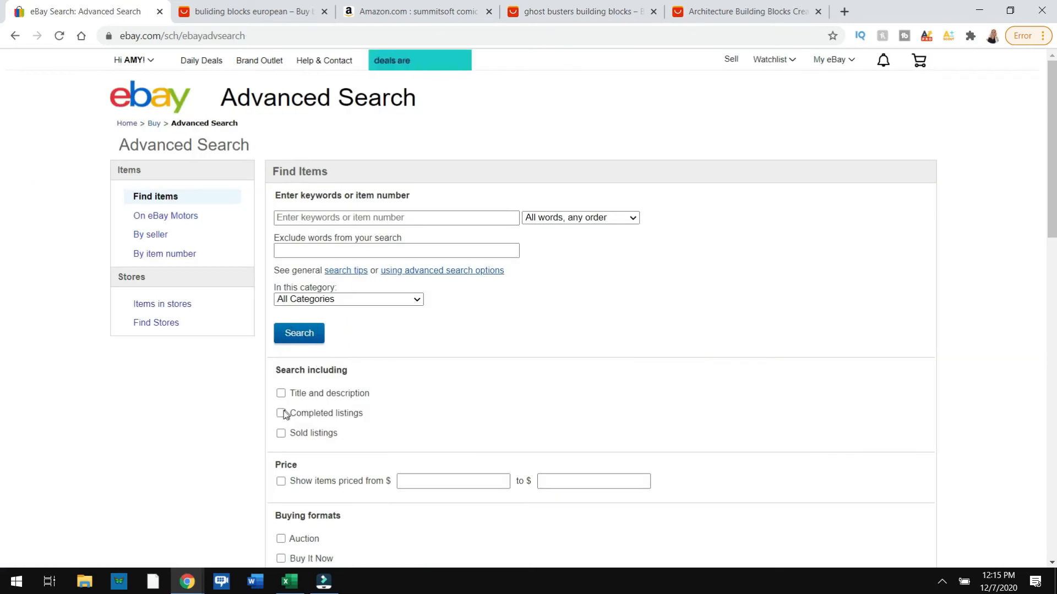
click(307, 335)
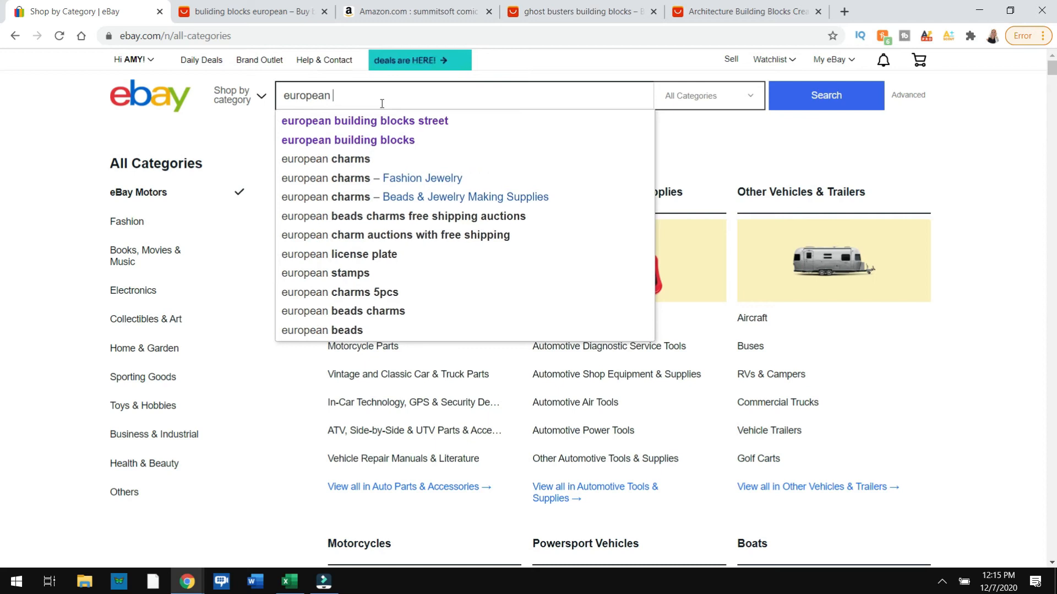
click(385, 126)
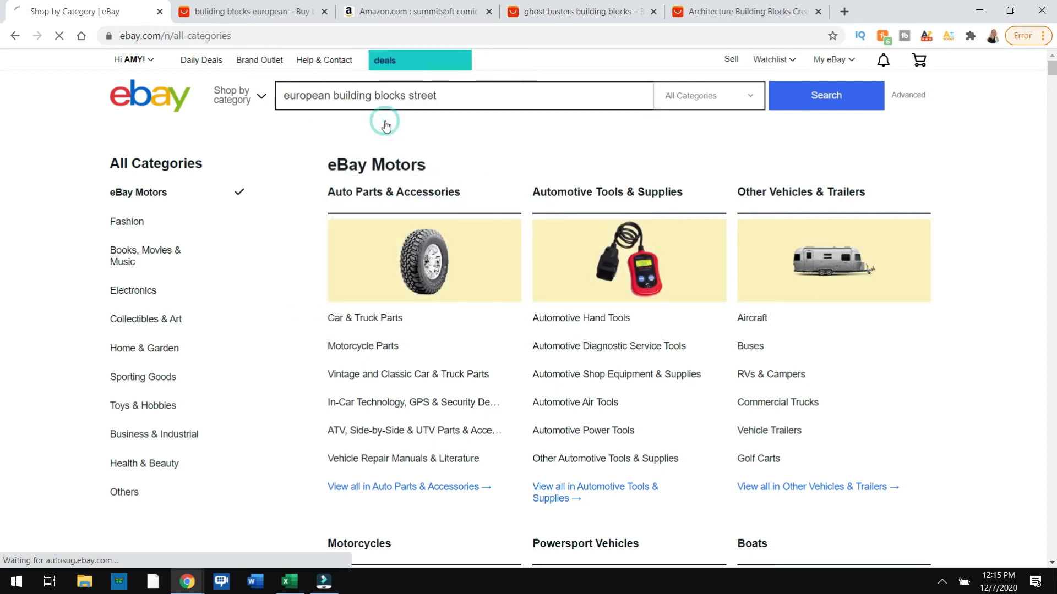
scroll(378, 207, down, 4)
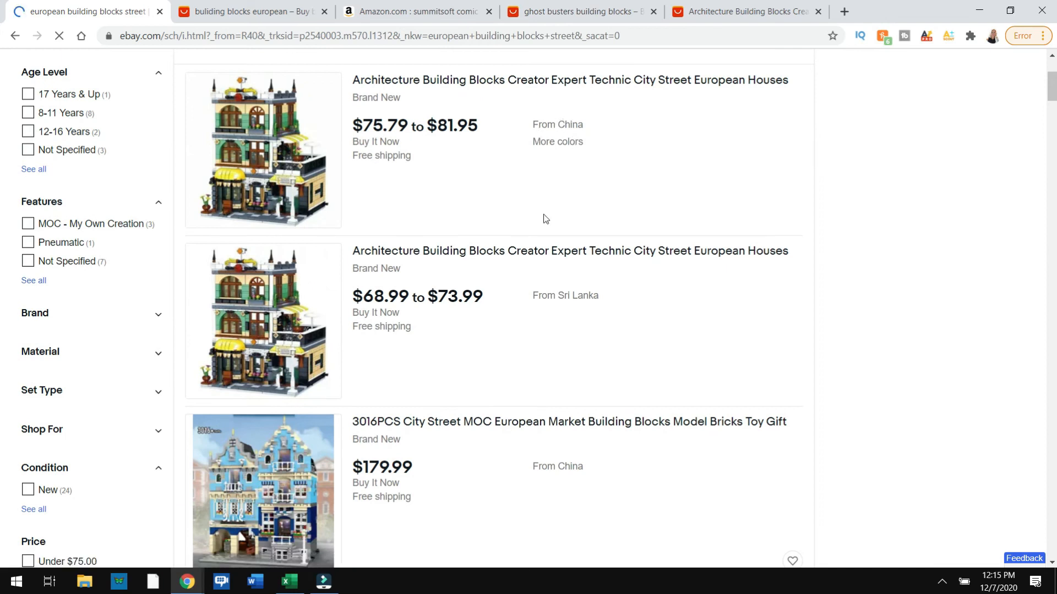
scroll(559, 292, down, 20)
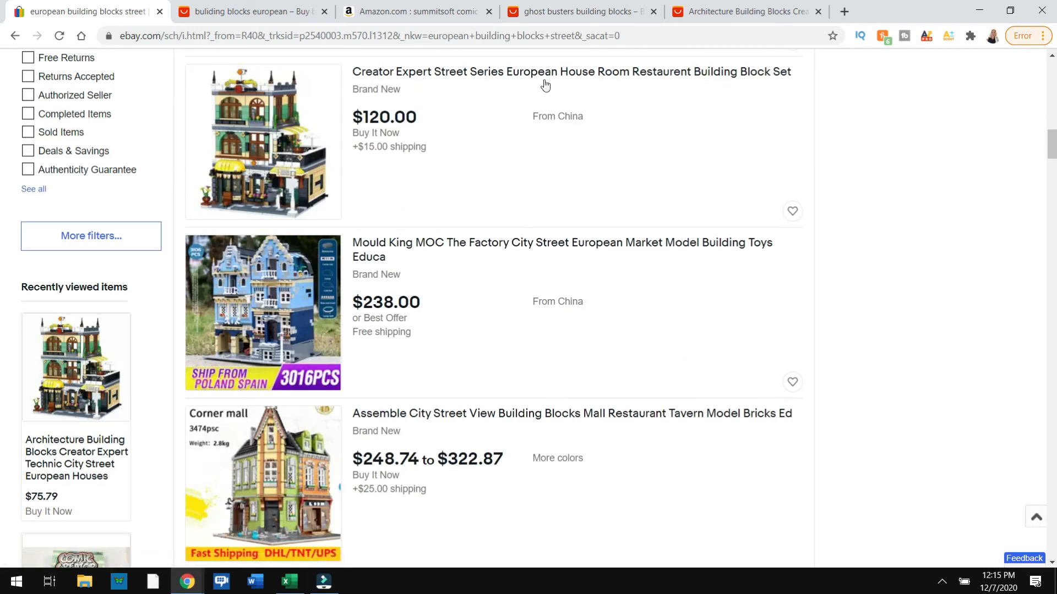
- Open the Creator Expert Street Series European House listing and start a similar listing from it
click(275, 132)
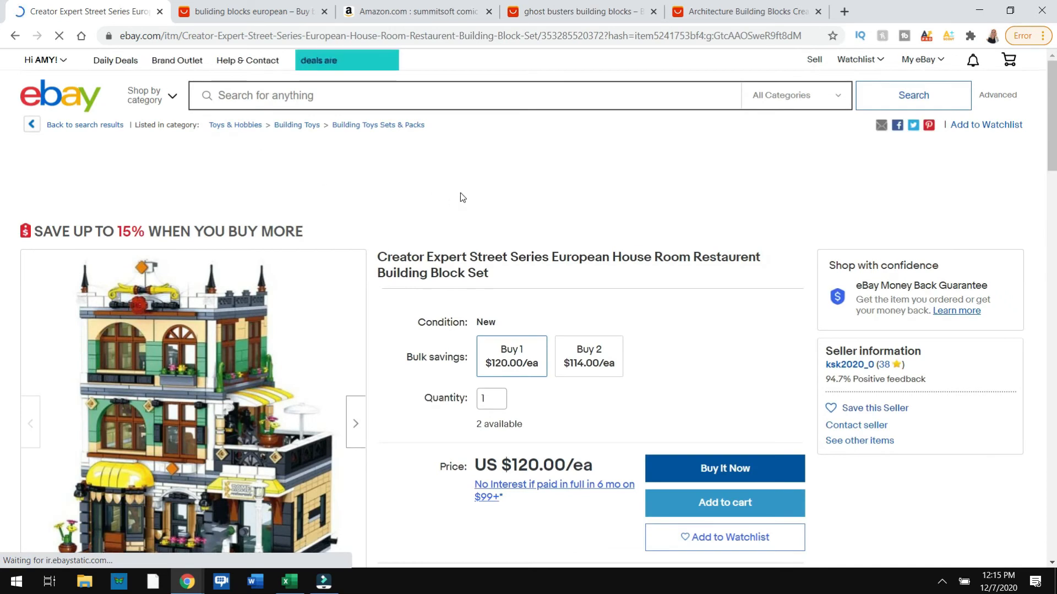
scroll(460, 193, down, 6)
scroll(249, 319, down, 1)
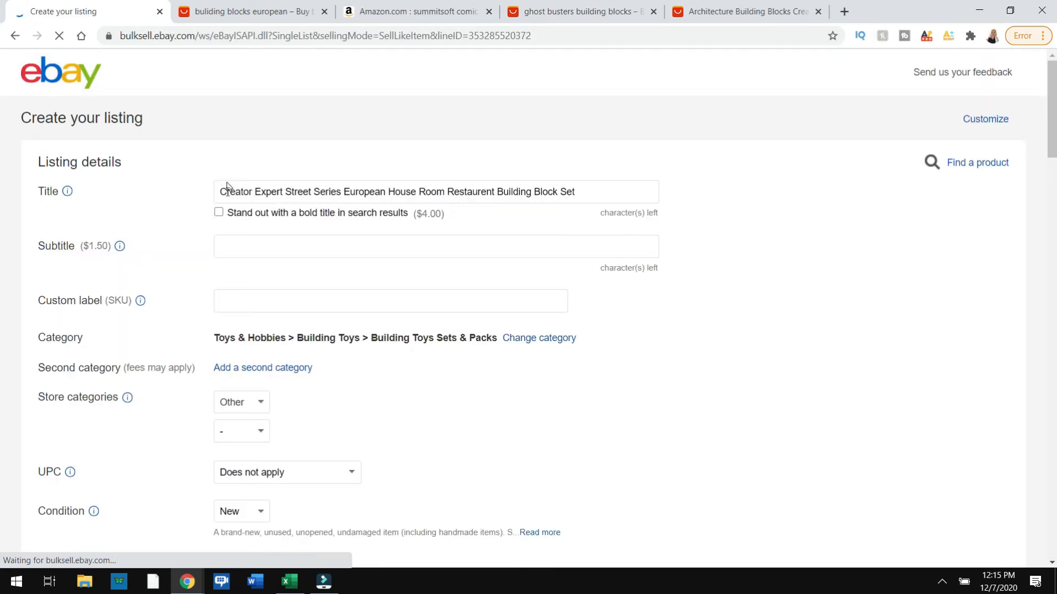
- Review the title, category, photo section and item specifics of the prefilled listing draft
click(226, 189)
click(732, 222)
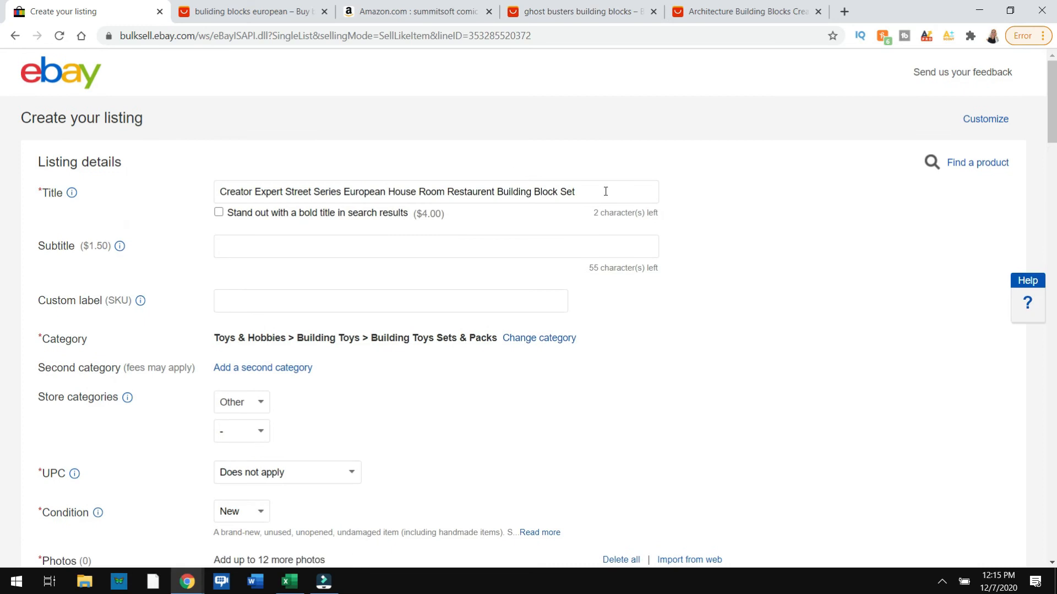
scroll(719, 211, down, 7)
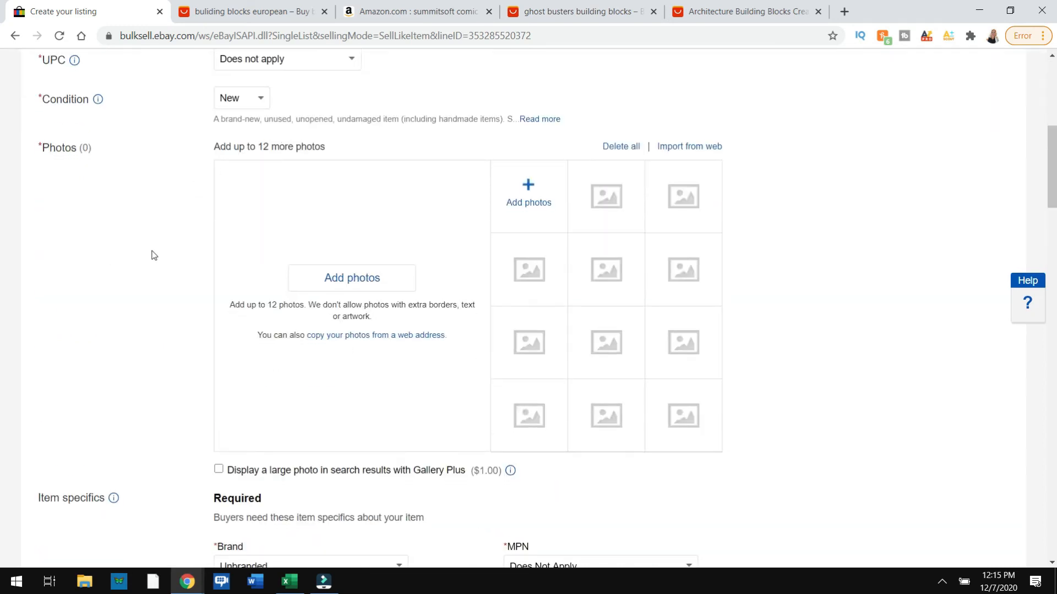
scroll(148, 271, down, 9)
scroll(153, 269, down, 9)
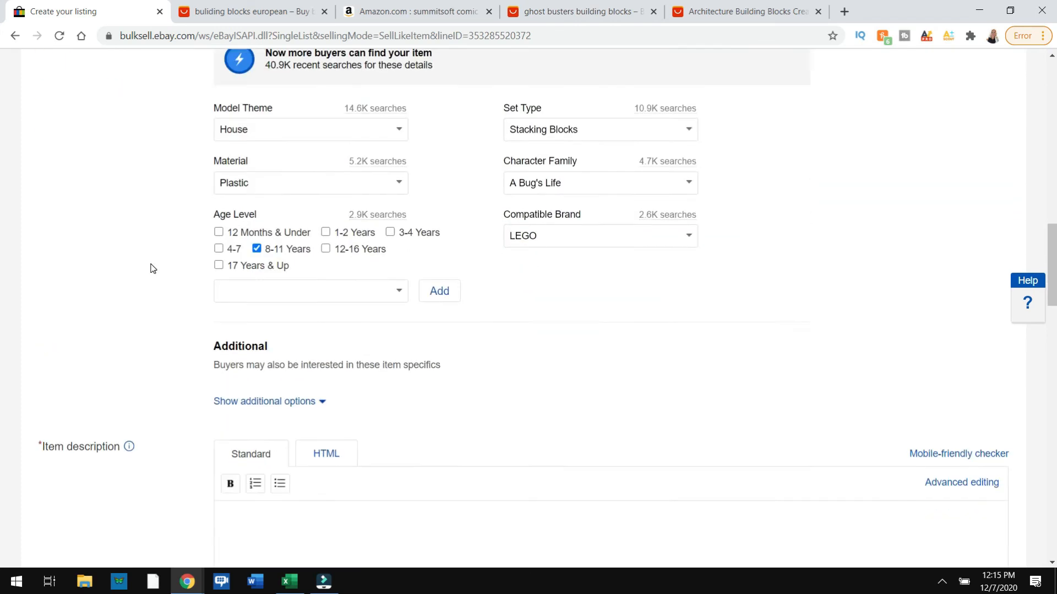
scroll(601, 133, up, 20)
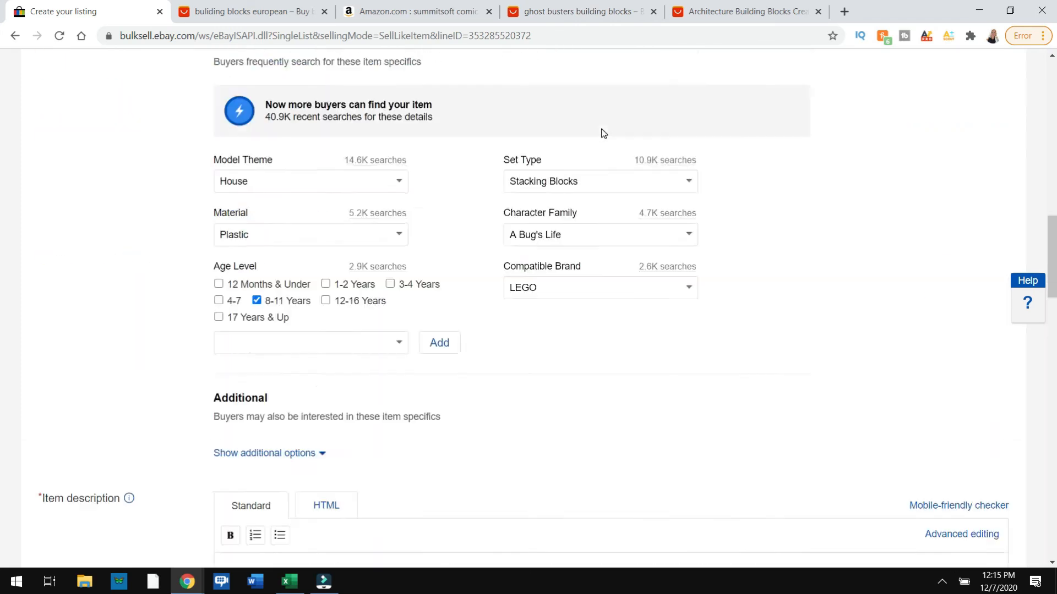
- Copy the draft's title, search Google for it in a new browser tab and check the shopping results
scroll(376, 110, up, 2)
triple_click(221, 192)
key(ctrl+c)
key(ctrl+t)
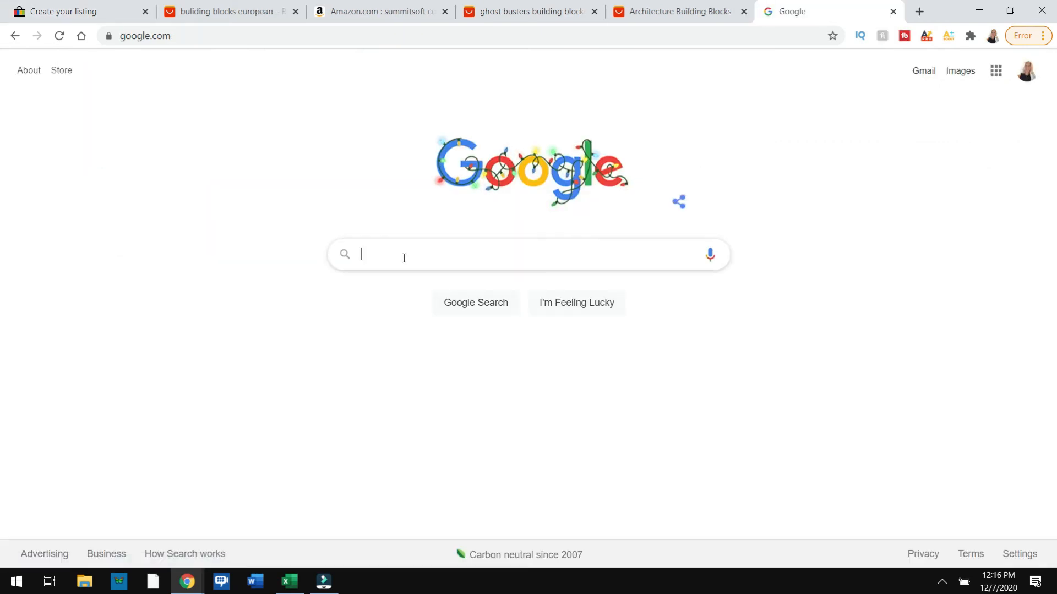
click(404, 258)
text(Series European House Room Restaurent Building Block Set)
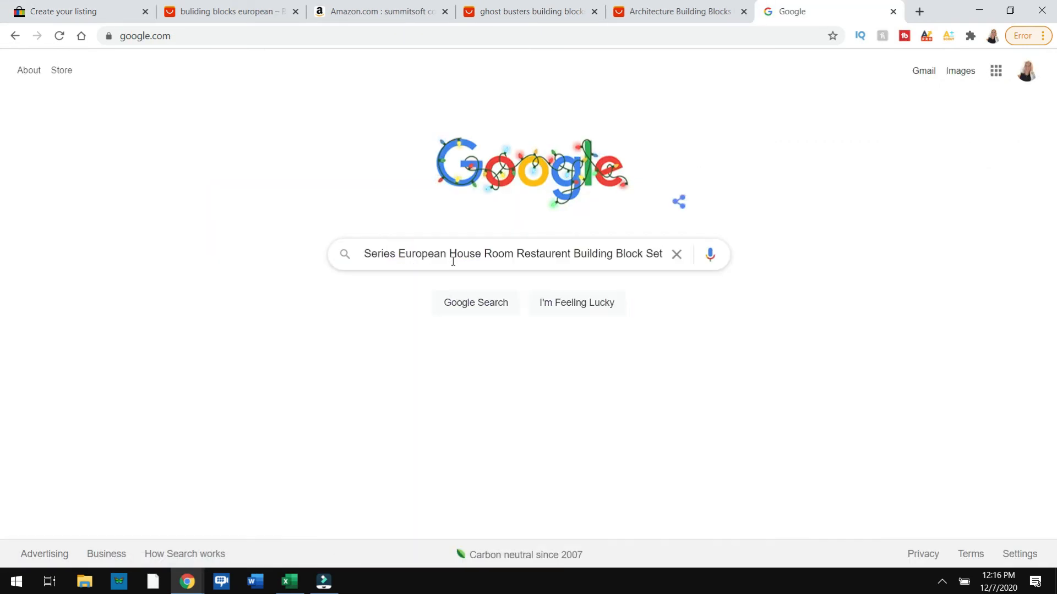
key(Return)
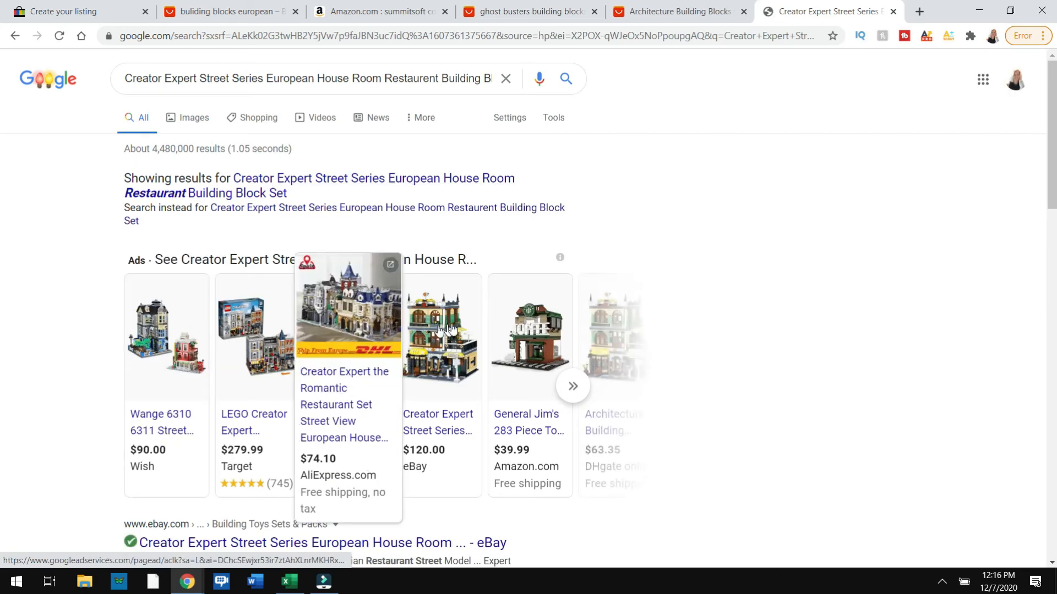
mouse_move(452, 329)
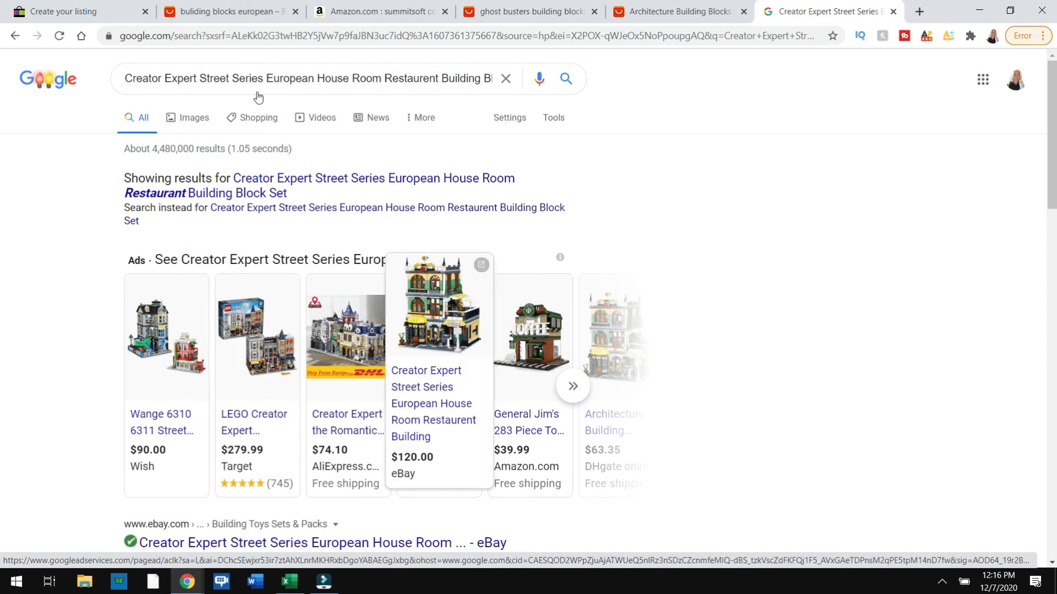
- Go to the Google Trends site for the United States
click(244, 34)
text(goolge tr)
key(BackSpace)
key(BackSpace)
key(BackSpace)
key(BackSpace)
key(BackSpace)
key(BackSpace)
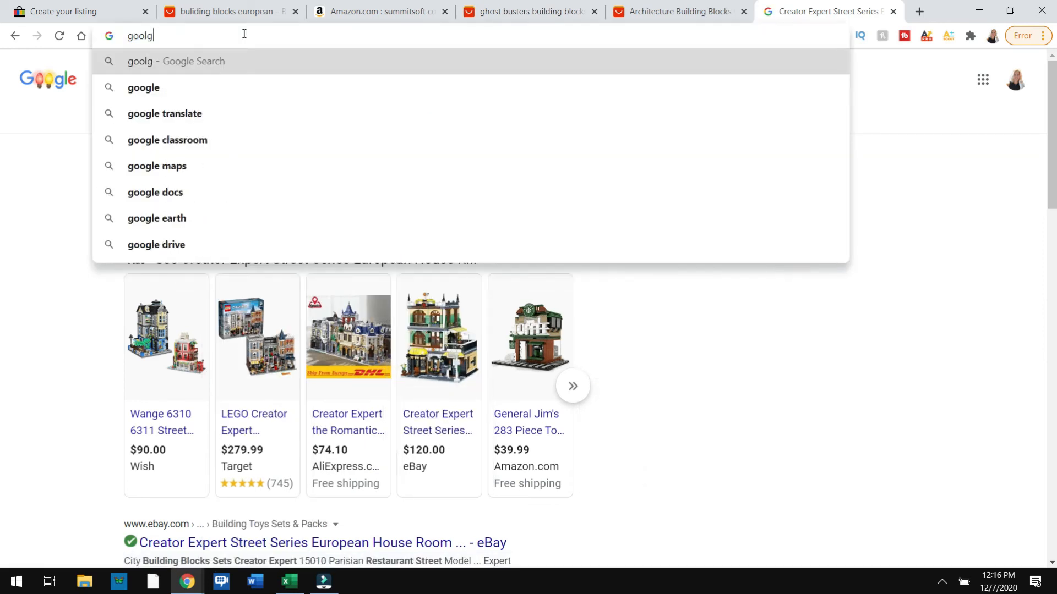
key(Escape)
text(trend)
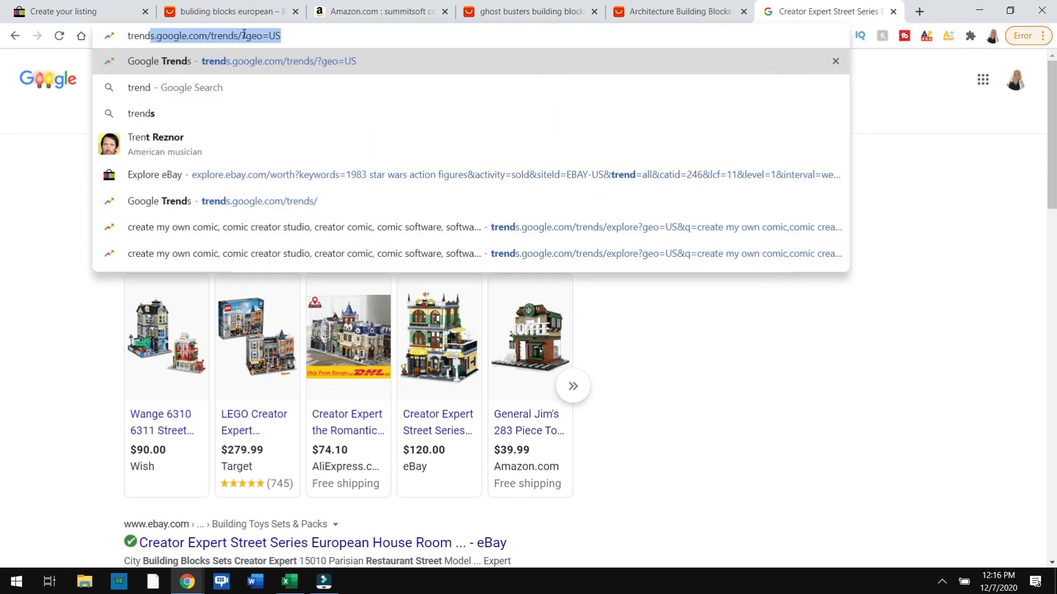
key(Return)
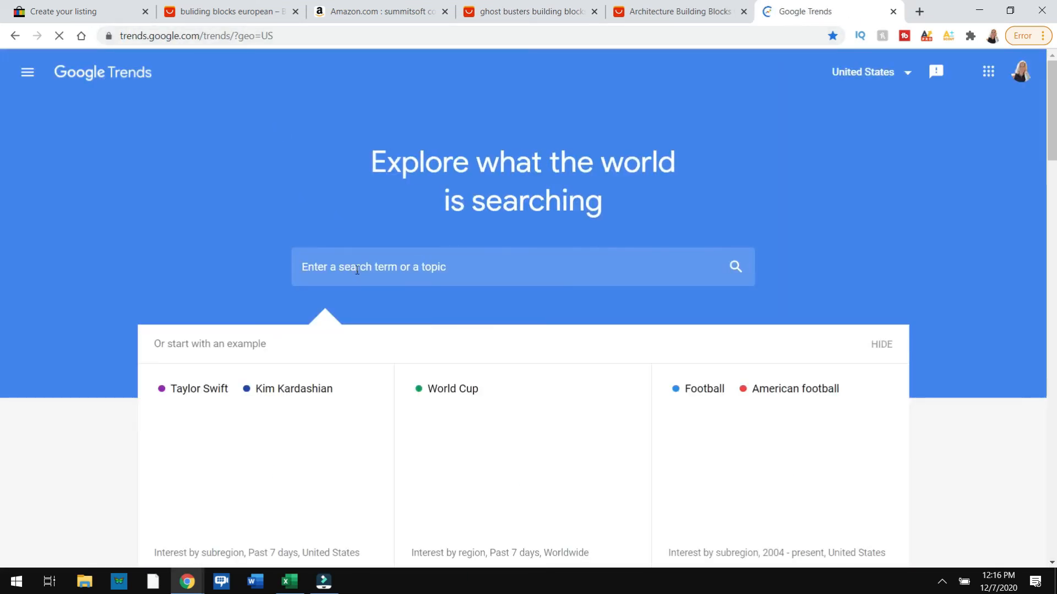
- Explore search interest for the copied listing title in Google Trends
click(416, 251)
key(ctrl+v)
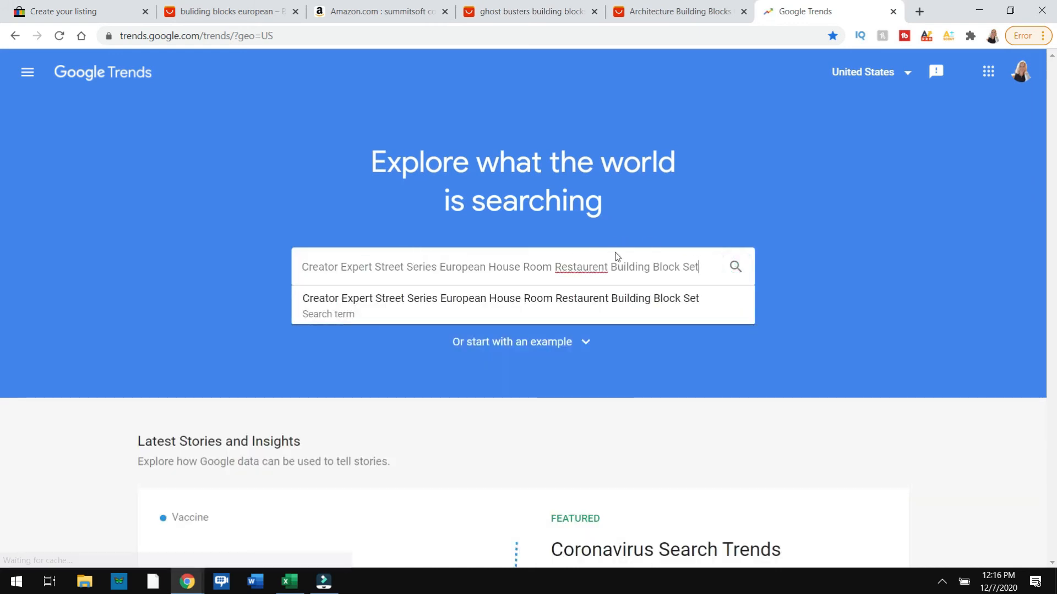
key(Return)
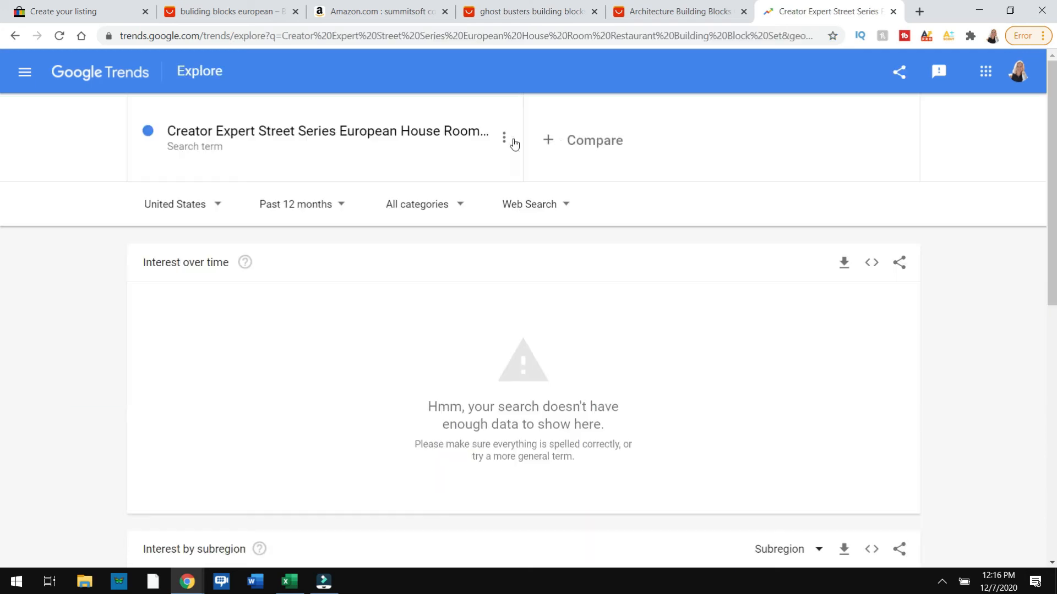
- Add "european building blocks restaurant" as a comparison term
click(552, 140)
click(543, 143)
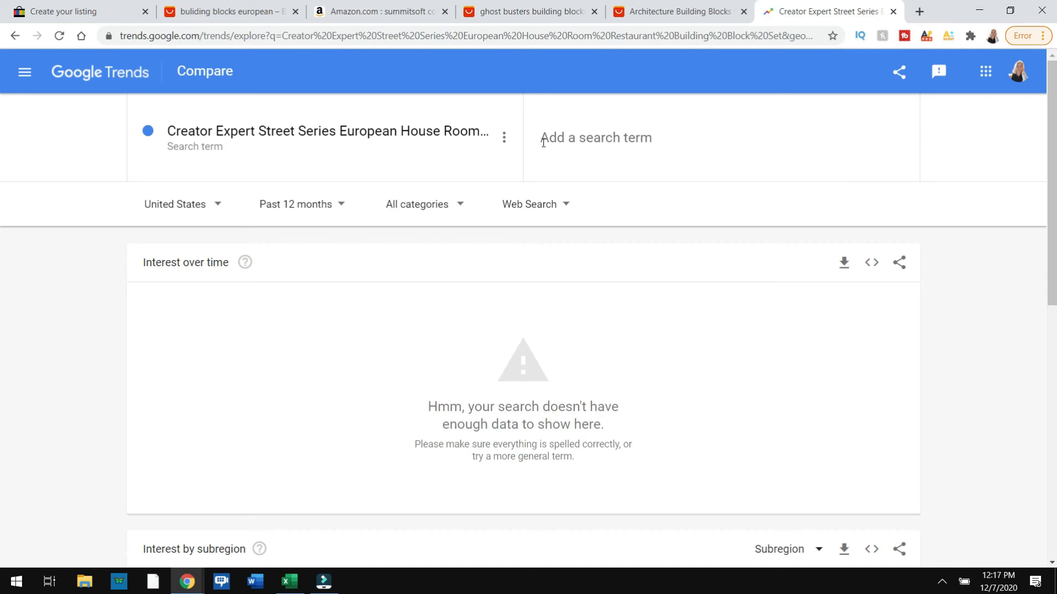
text(ur)
key(BackSpace)
text(uropean  )
text(building blocks)
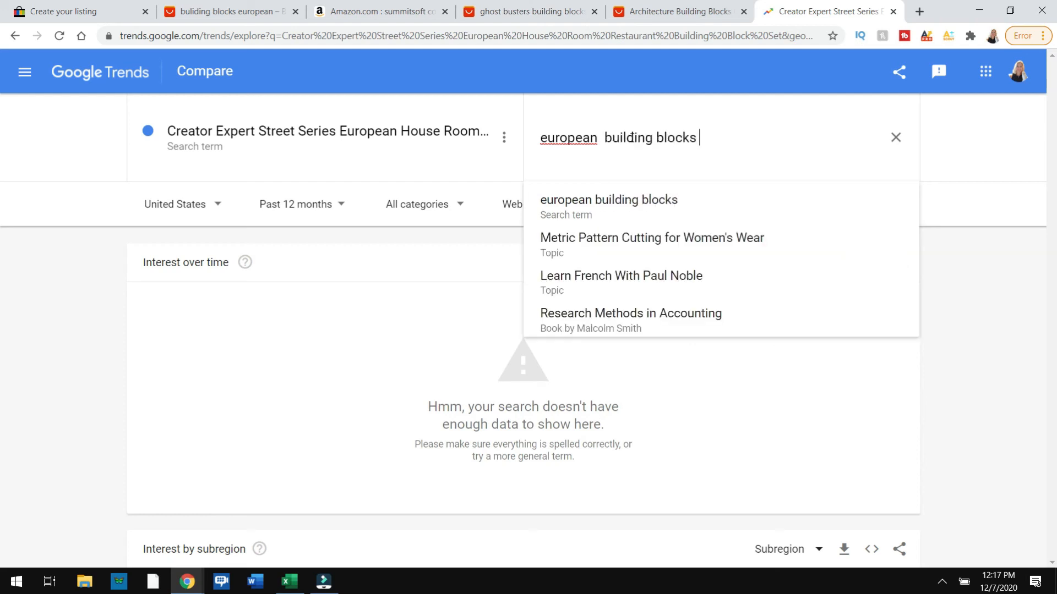
text( restaurant)
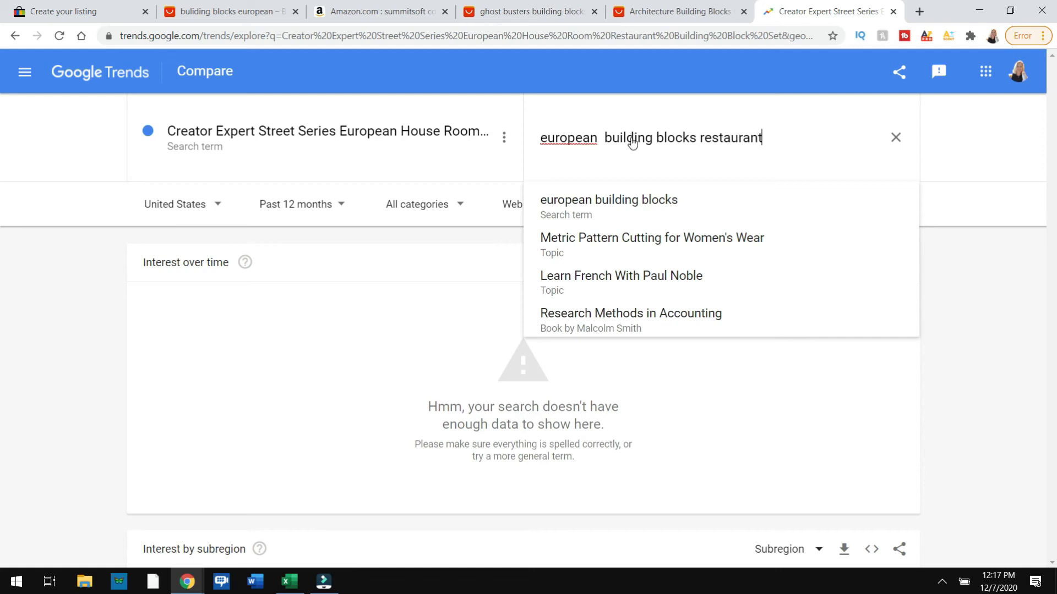
key(Return)
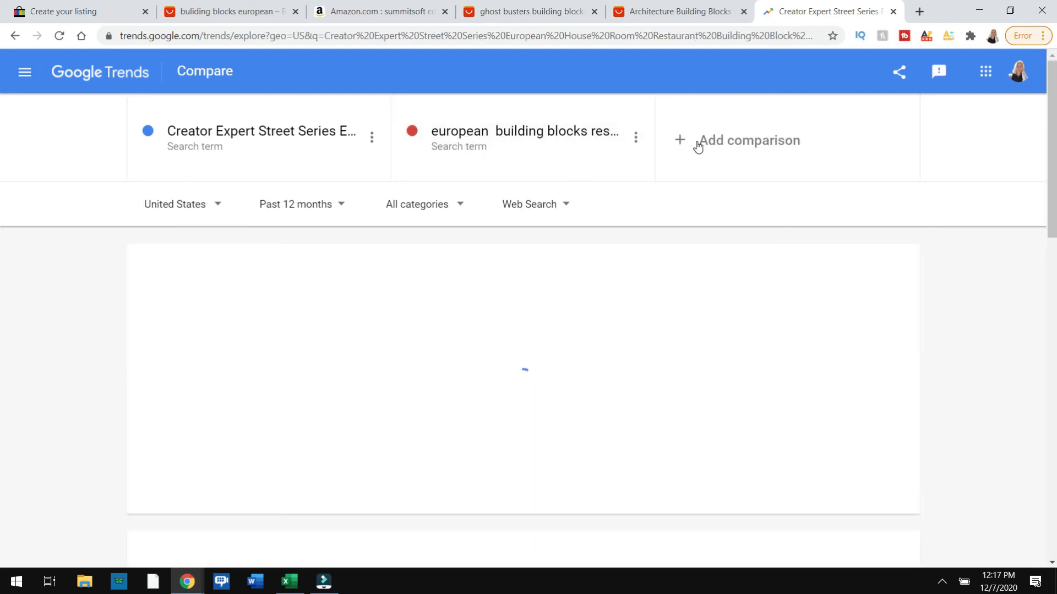
- Add "building blocks restaurant" as the third comparison term
click(688, 142)
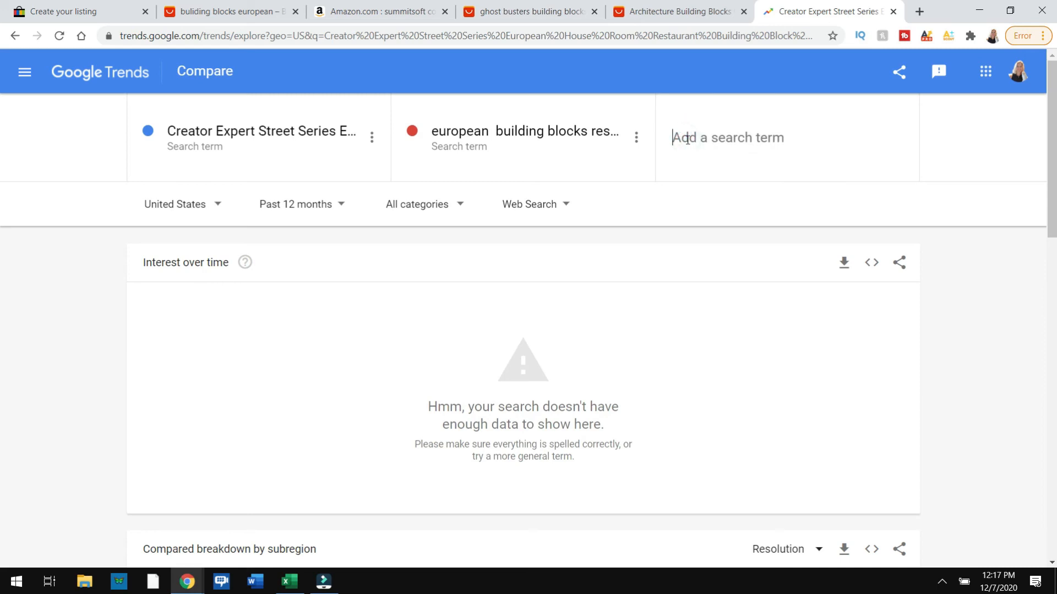
text(building )
text(blco)
key(BackSpace)
text(lcok)
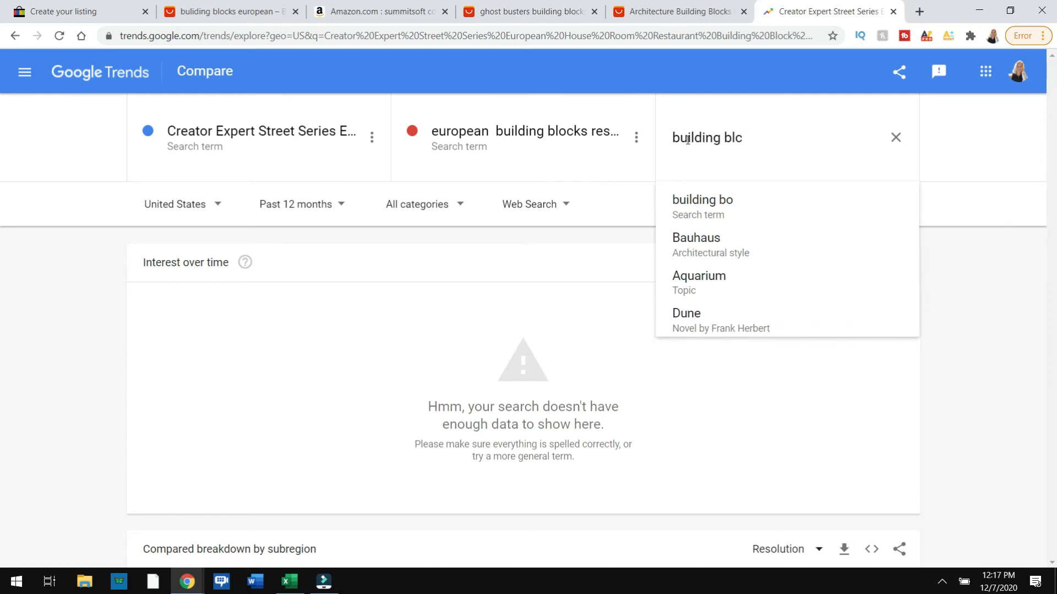
key(BackSpace)
text(cks restau)
key(BackSpace)
text(aurant)
key(Return)
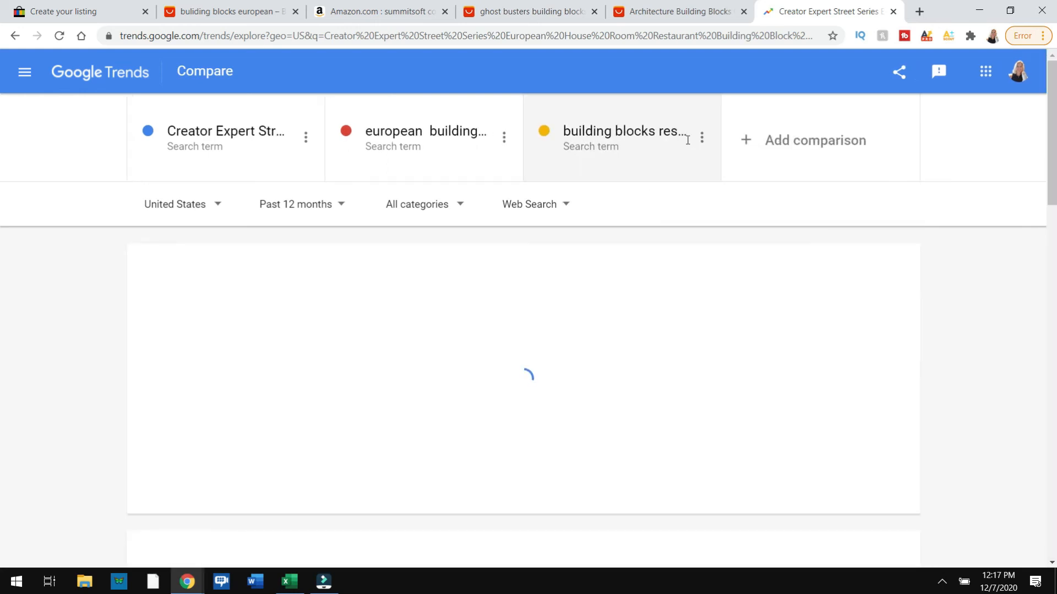
- Add "lego restaurant" as the fourth comparison term
click(738, 148)
click(750, 138)
text(lego res)
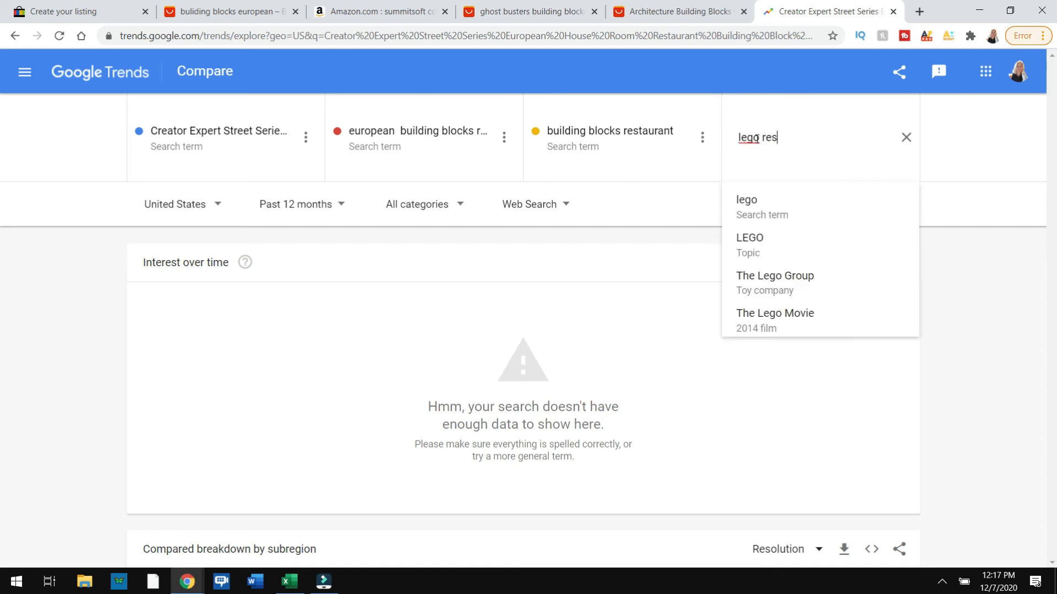
text(taurant)
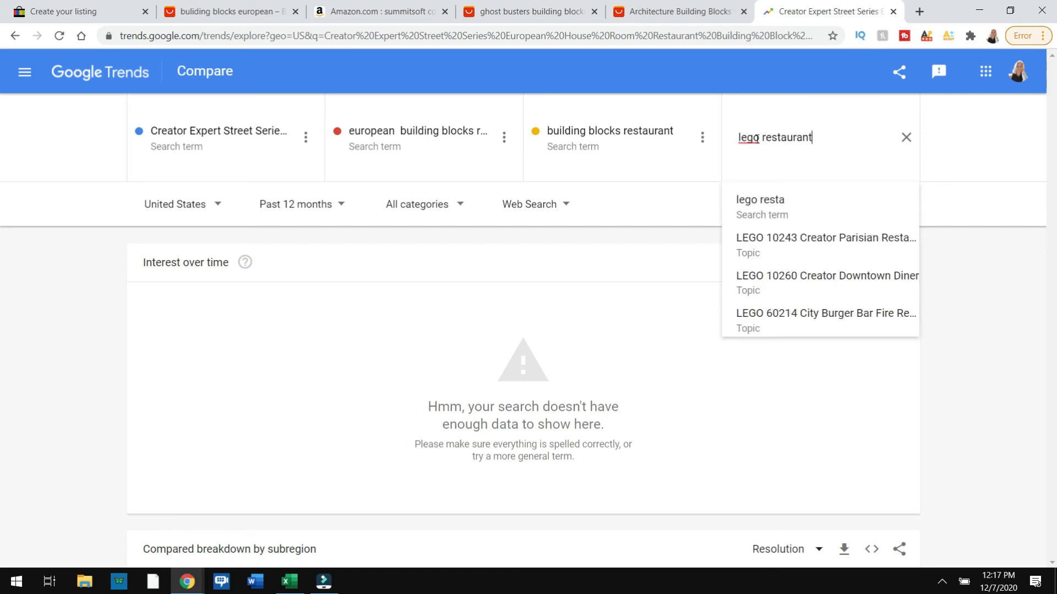
key(Return)
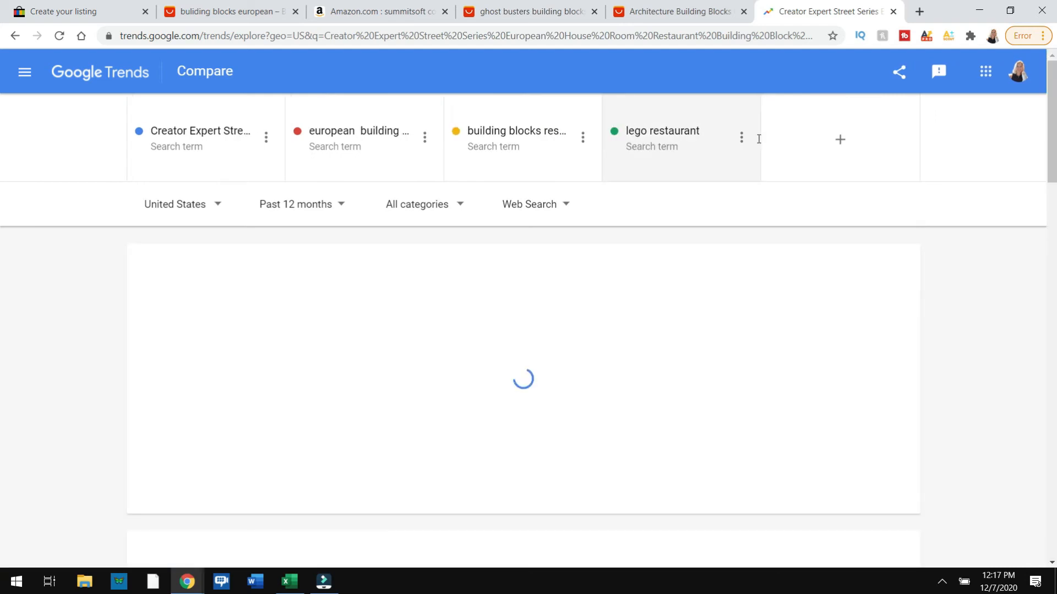
- Add "restaurant toy for kids" as the fifth comparison term
click(842, 142)
click(788, 139)
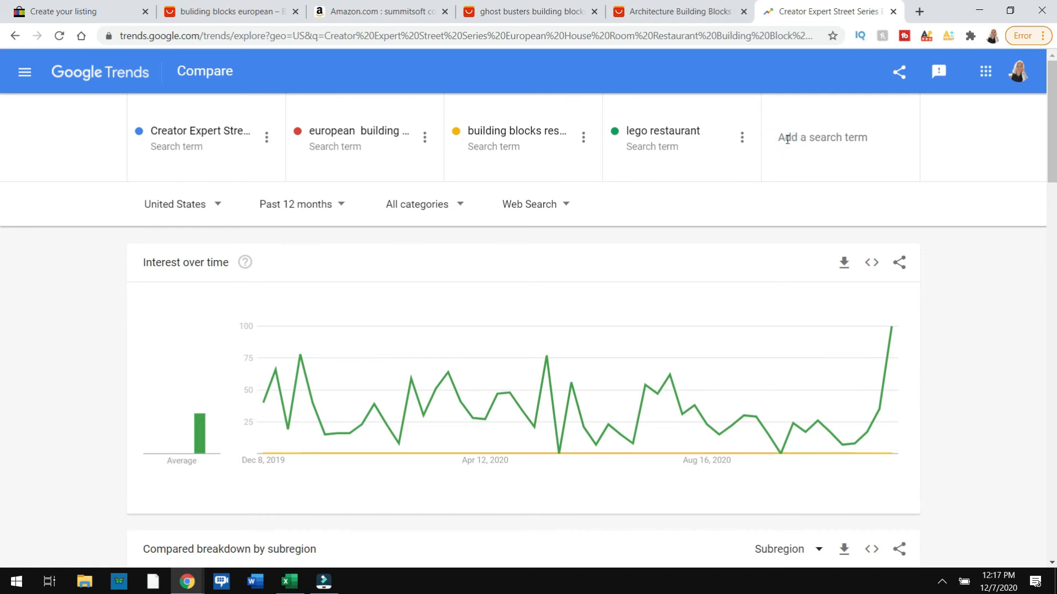
text(restar)
key(BackSpace)
text(urant)
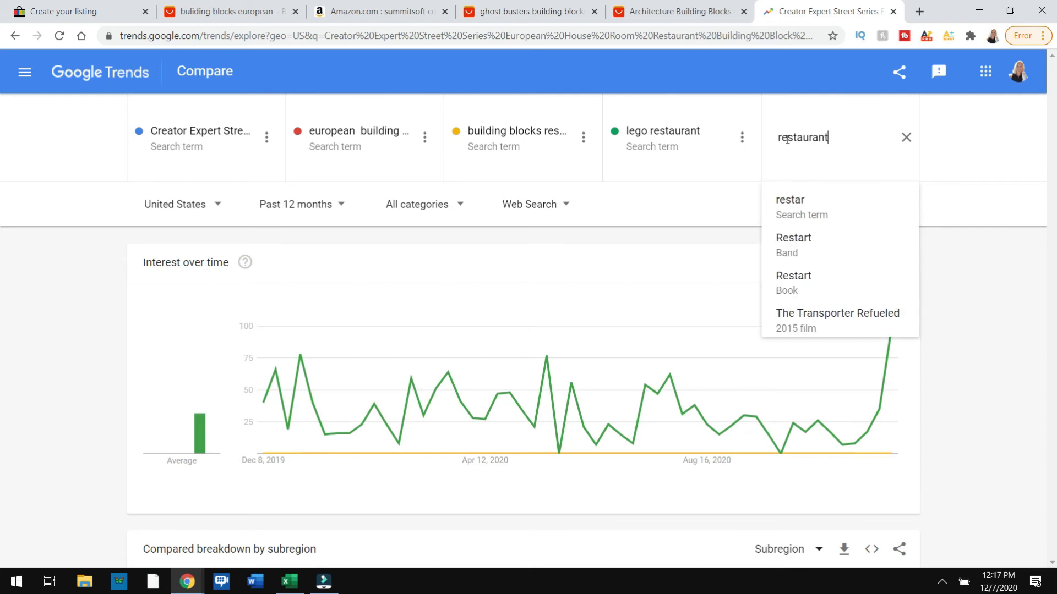
text( for b)
key(BackSpace)
key(BackSpace)
key(BackSpace)
key(BackSpace)
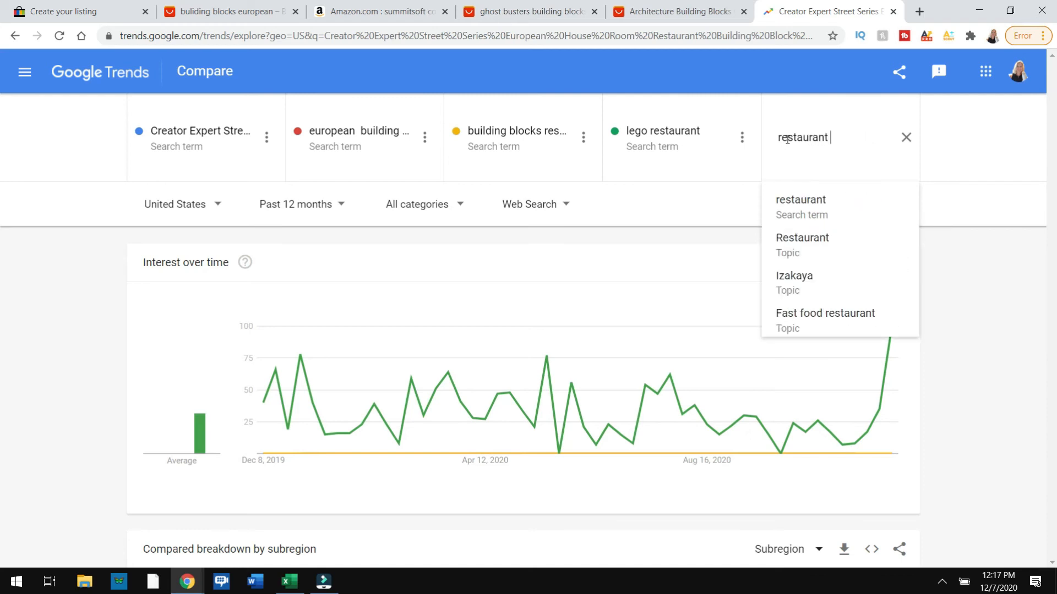
text(toy for kids)
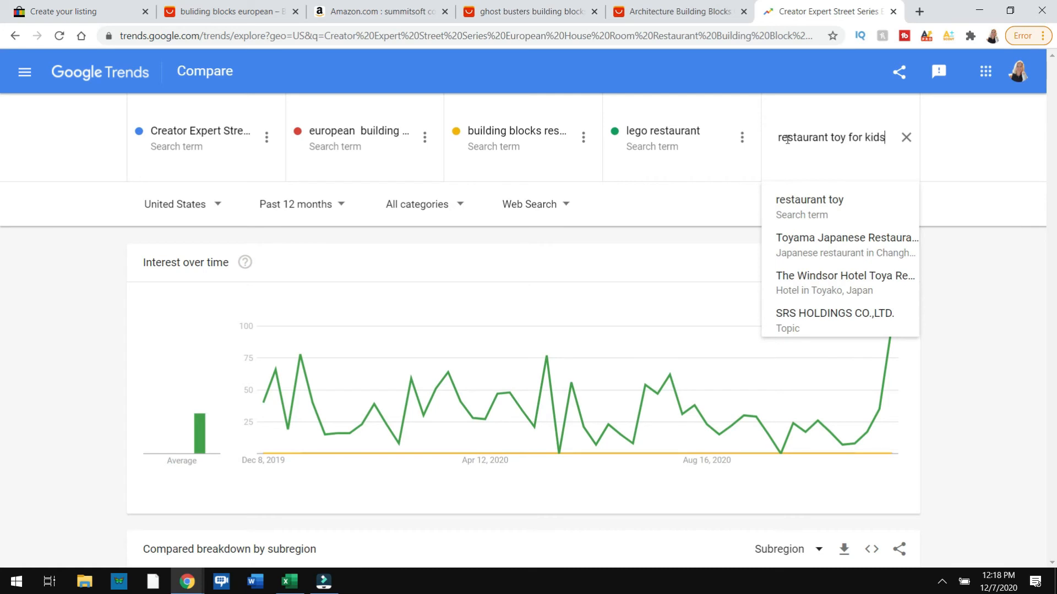
key(Return)
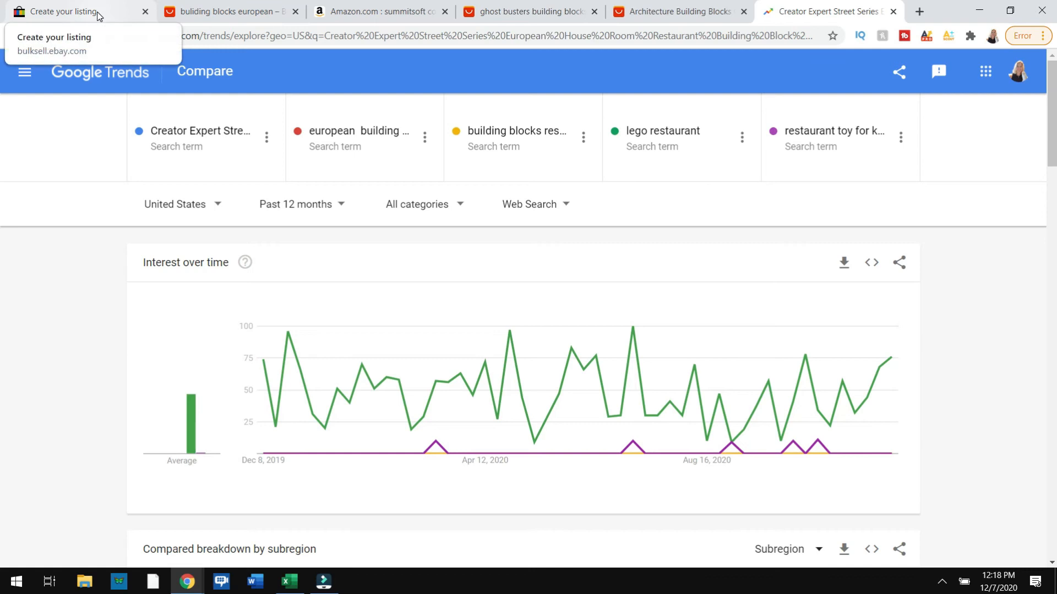
- Return to the eBay listing draft and correct the spelling of "Restaurant" in its title
click(82, 12)
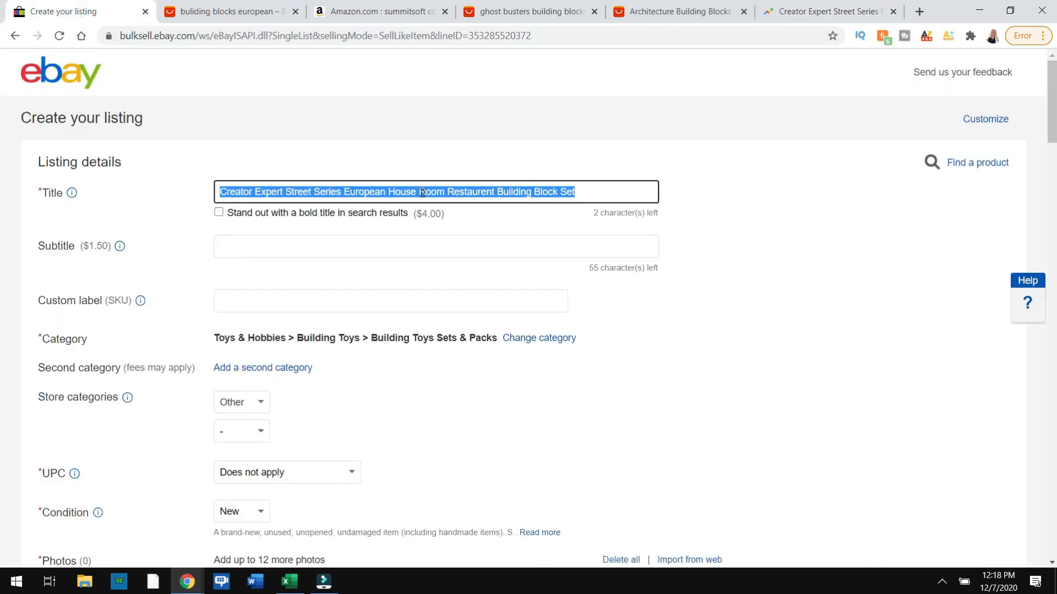
click(556, 188)
click(582, 190)
click(486, 192)
key(BackSpace)
text(a)
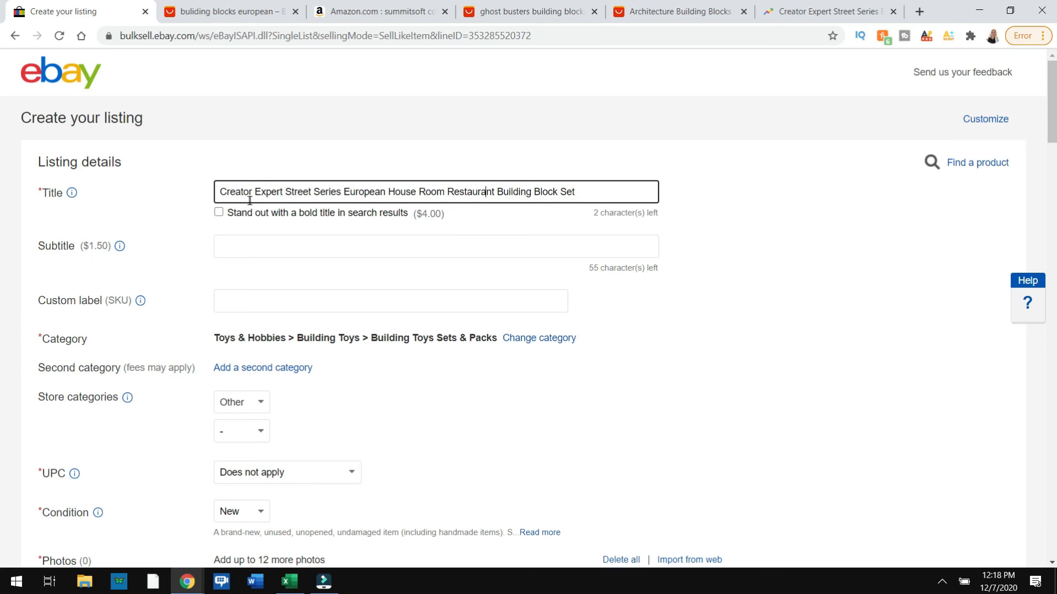
- Copy the corrected listing title into the item description as its opening line
key(ctrl+a)
key(ctrl+c)
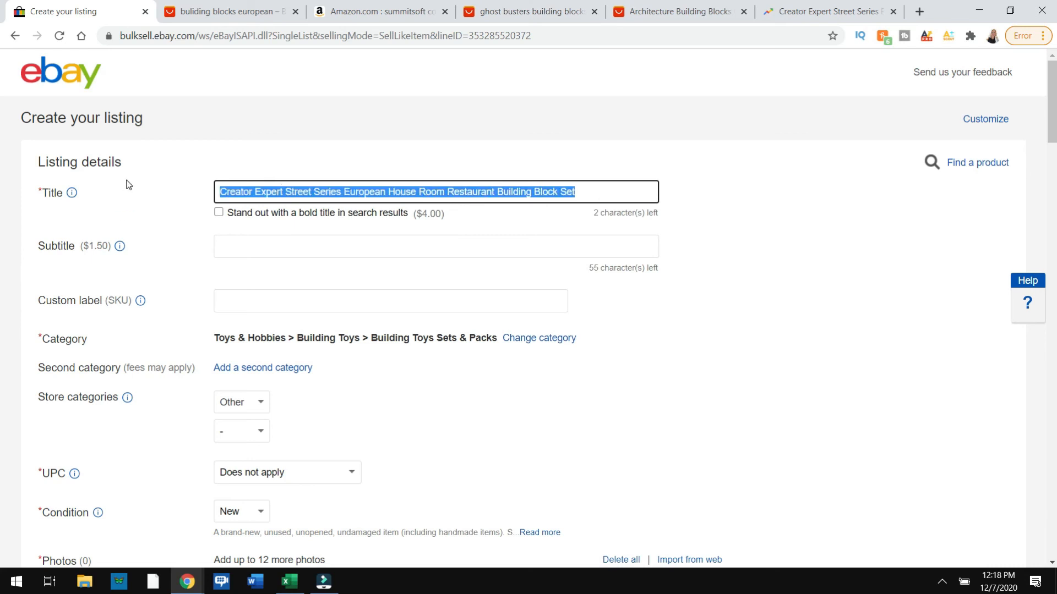
click(708, 190)
scroll(660, 220, down, 6)
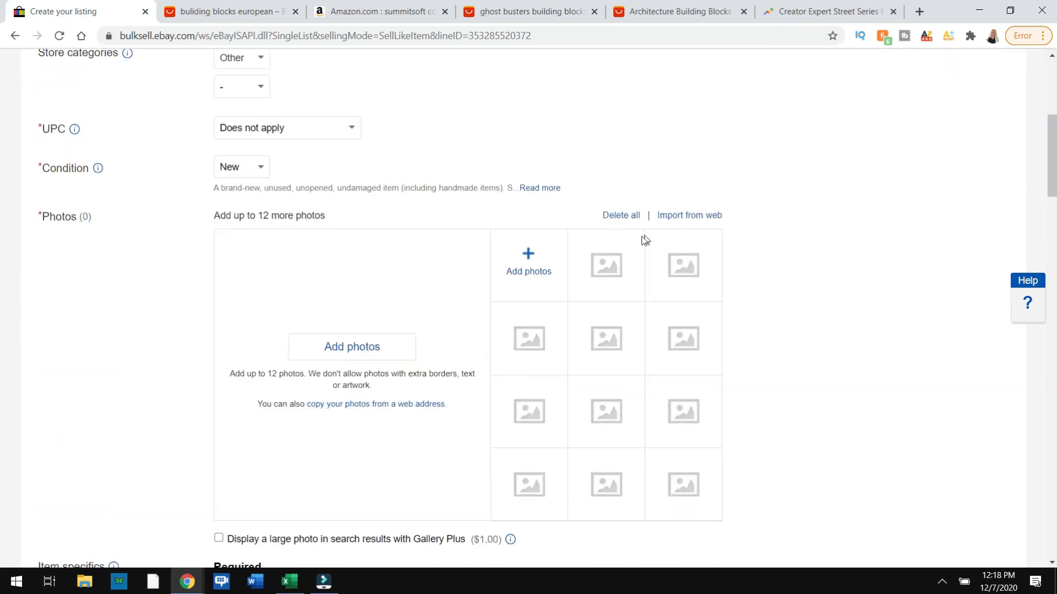
scroll(257, 338, down, 15)
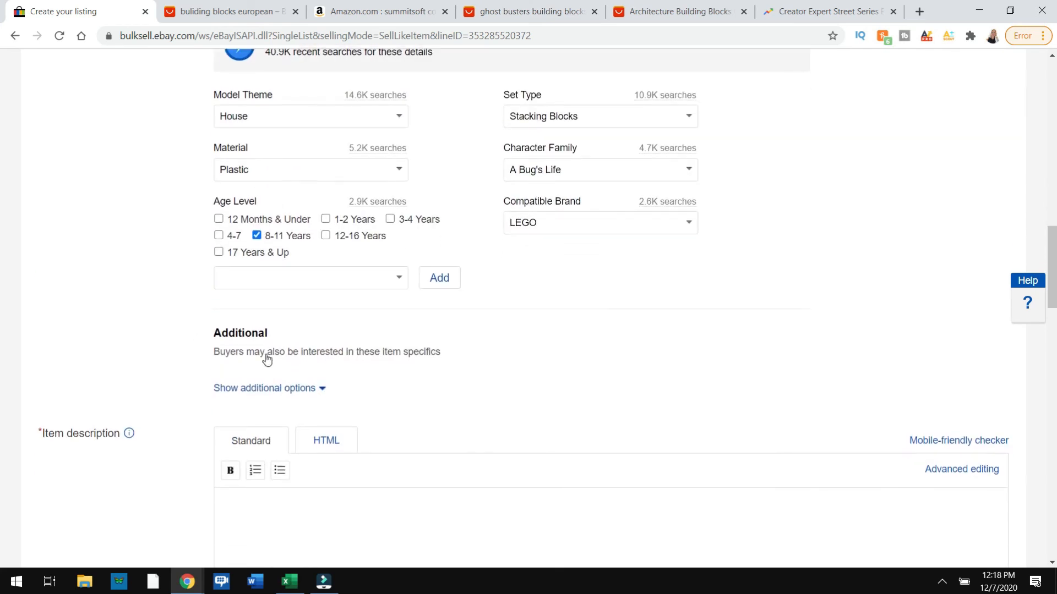
click(257, 338)
key(ctrl+v)
click(733, 313)
- Add the sentence "This set is similar to the LEGO restaurant." below the title in the description, with correct spelling
key(Return)
text(T)
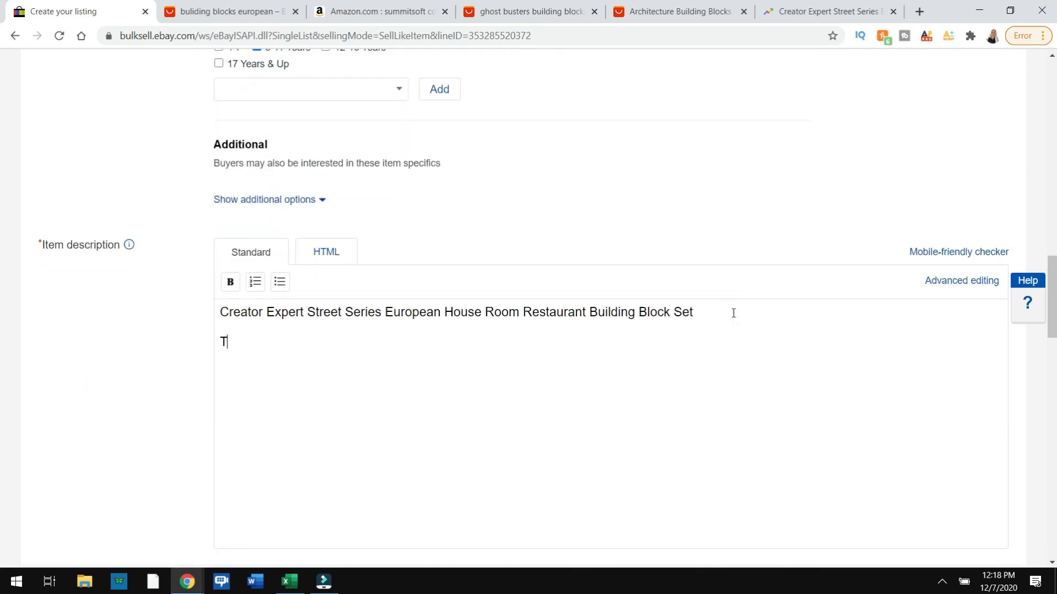
text(his set is s)
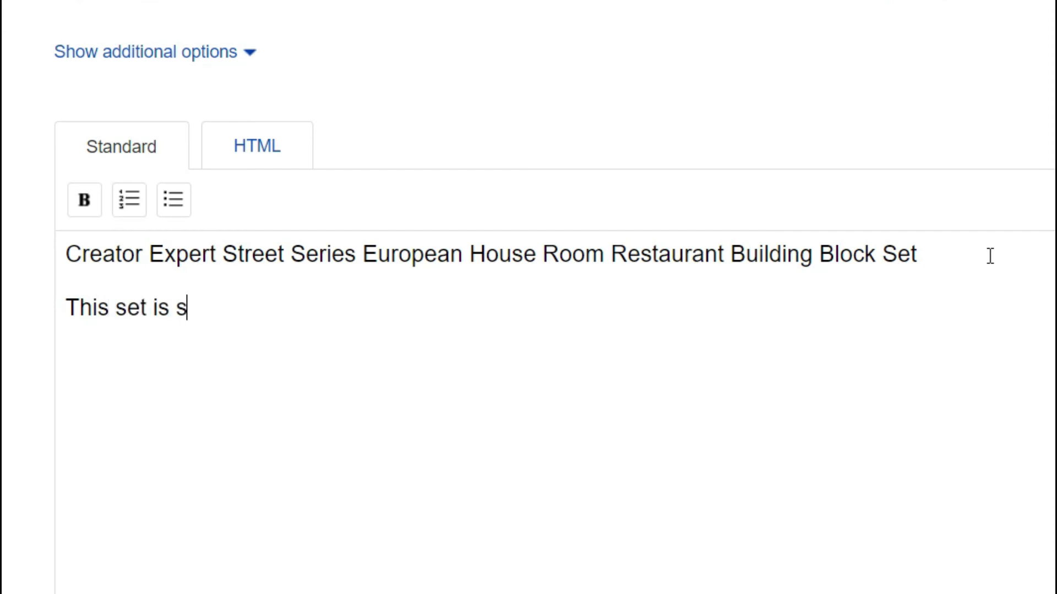
text(imilar tot he)
key(BackSpace)
key(BackSpace)
key(BackSpace)
key(BackSpace)
text(the LEGO )
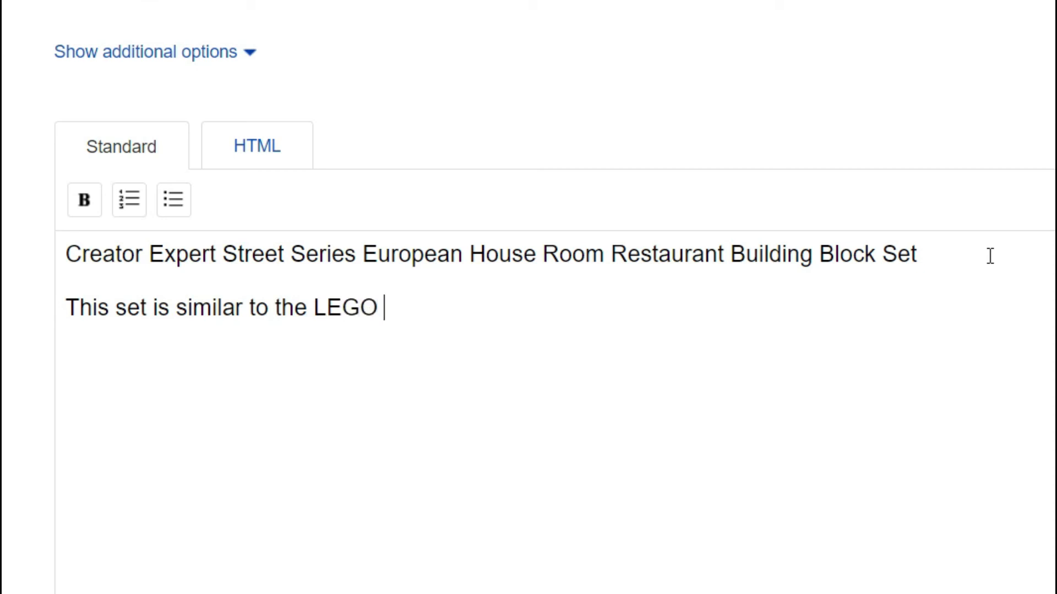
text(resturan)
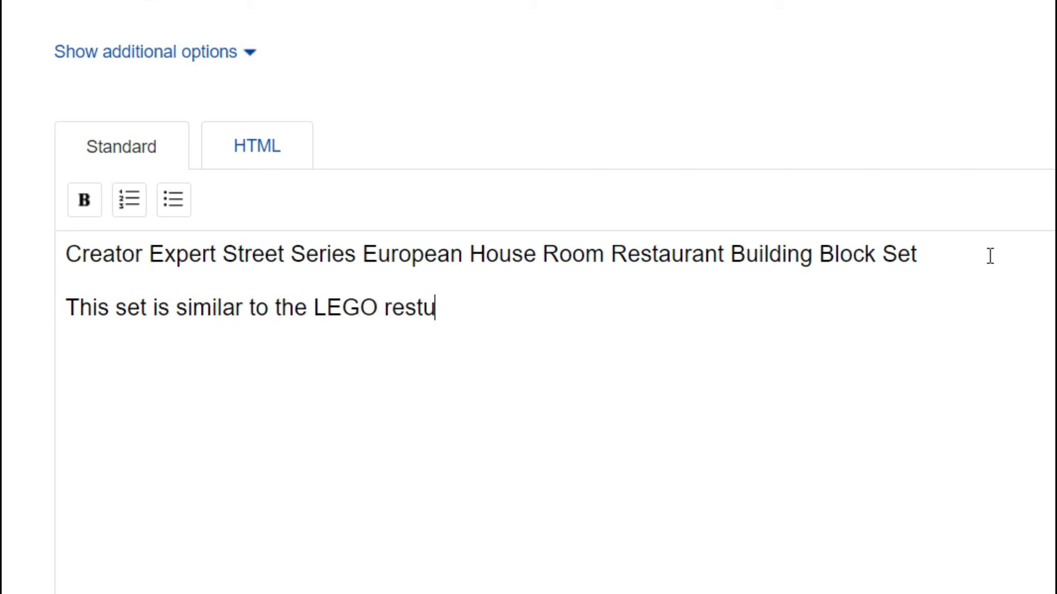
key(BackSpace)
key(BackSpace)
key(BackSpace)
text(au)
key(BackSpace)
text(rant.)
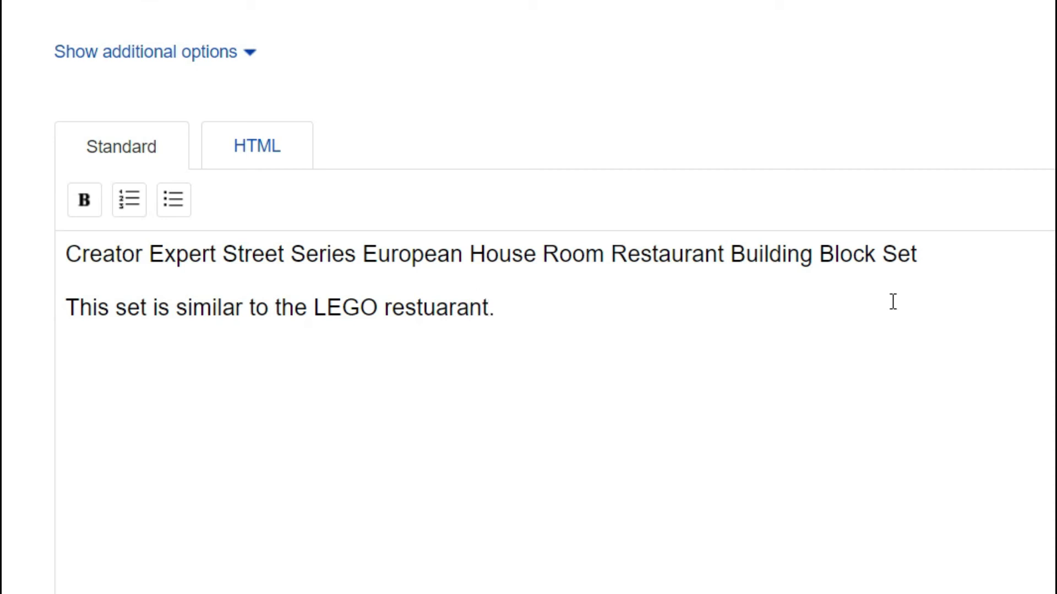
drag(313, 307, 380, 307)
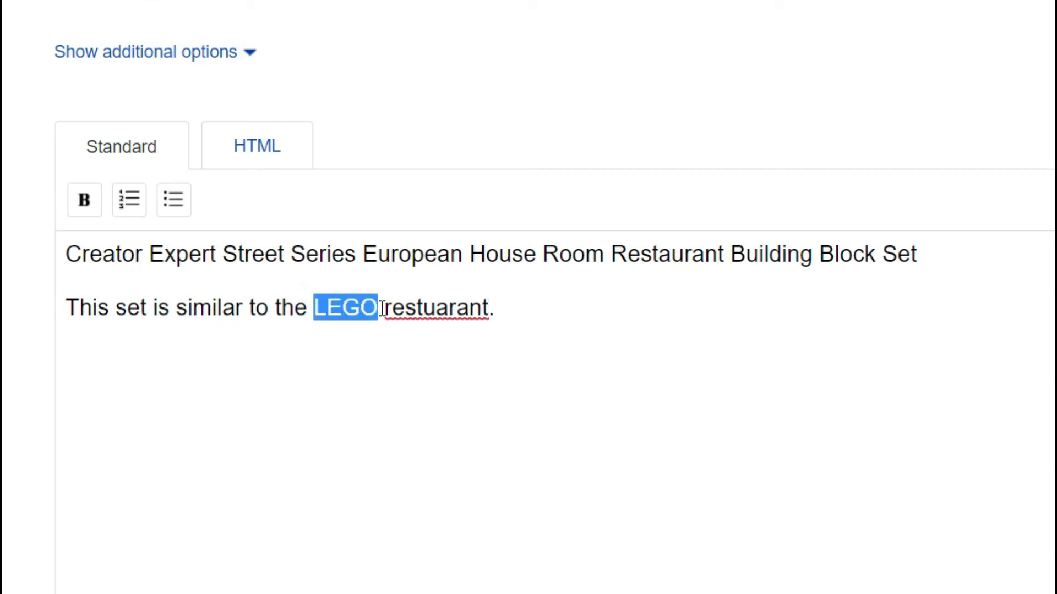
drag(449, 312, 497, 311)
right_click(472, 316)
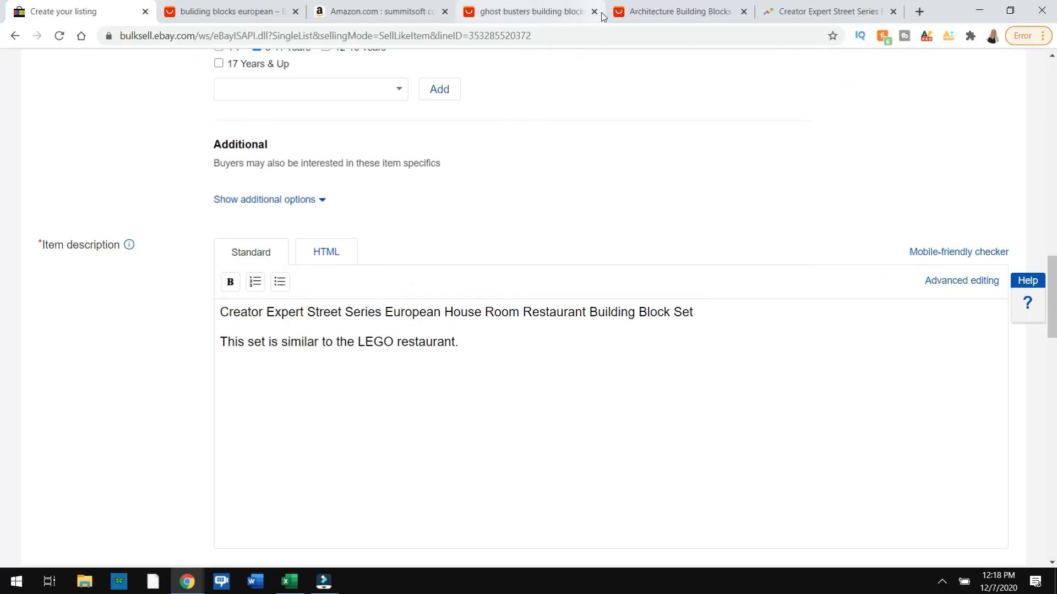
- Recheck the Google Trends comparison, and begin a second sentence in the eBay description with "This restaurant"
click(820, 11)
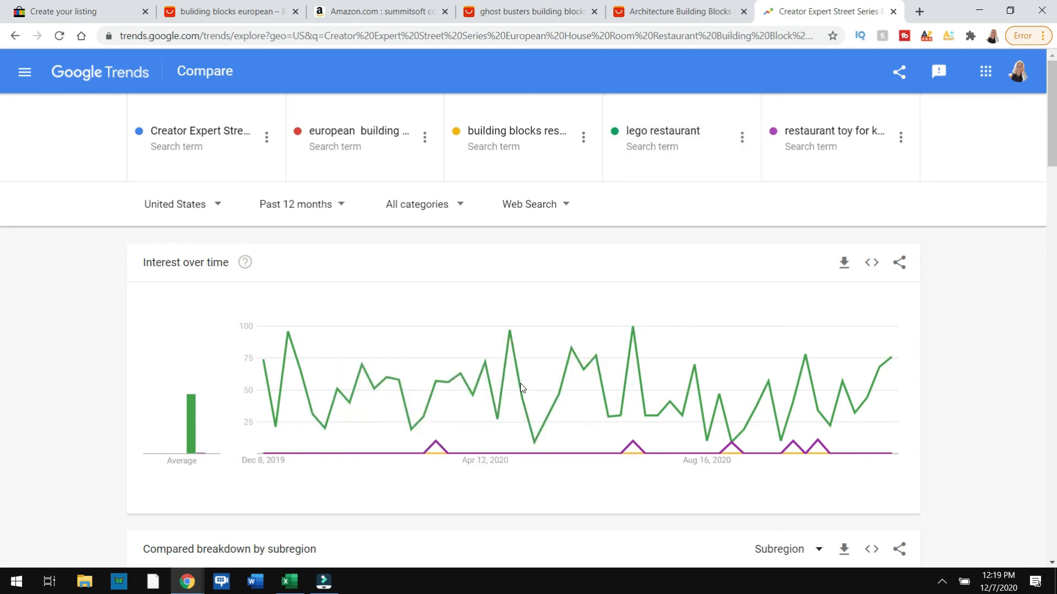
click(82, 12)
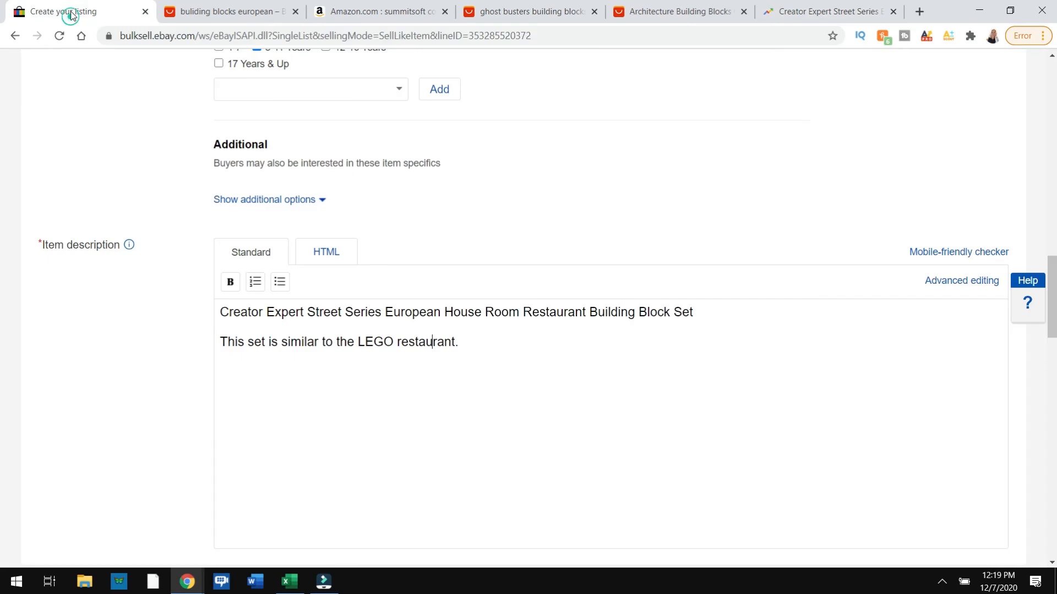
click(464, 342)
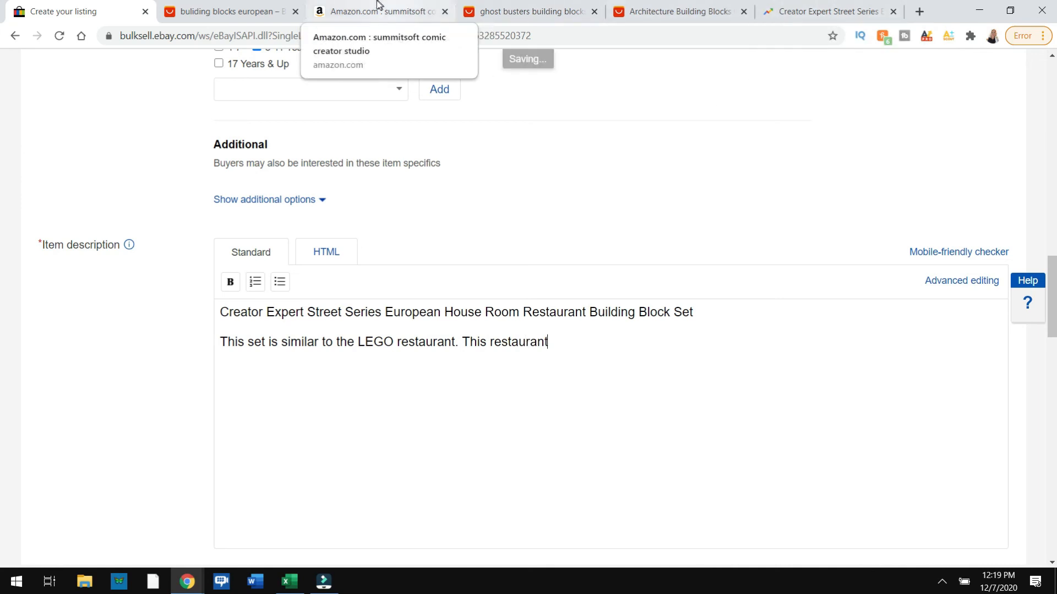
- Search Google in a new tab for the copied listing title
click(835, 16)
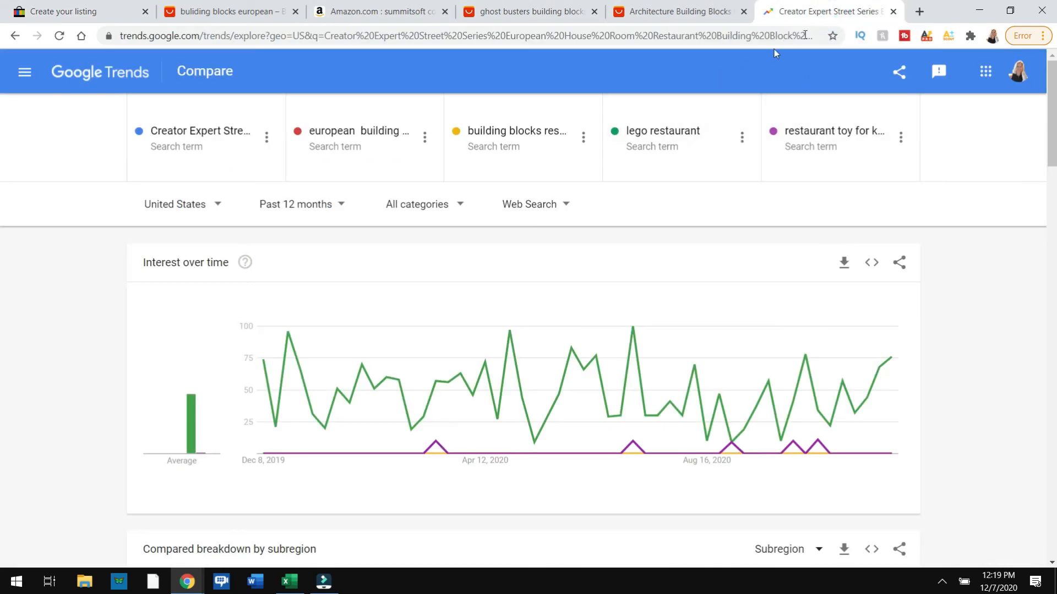
click(919, 12)
click(446, 36)
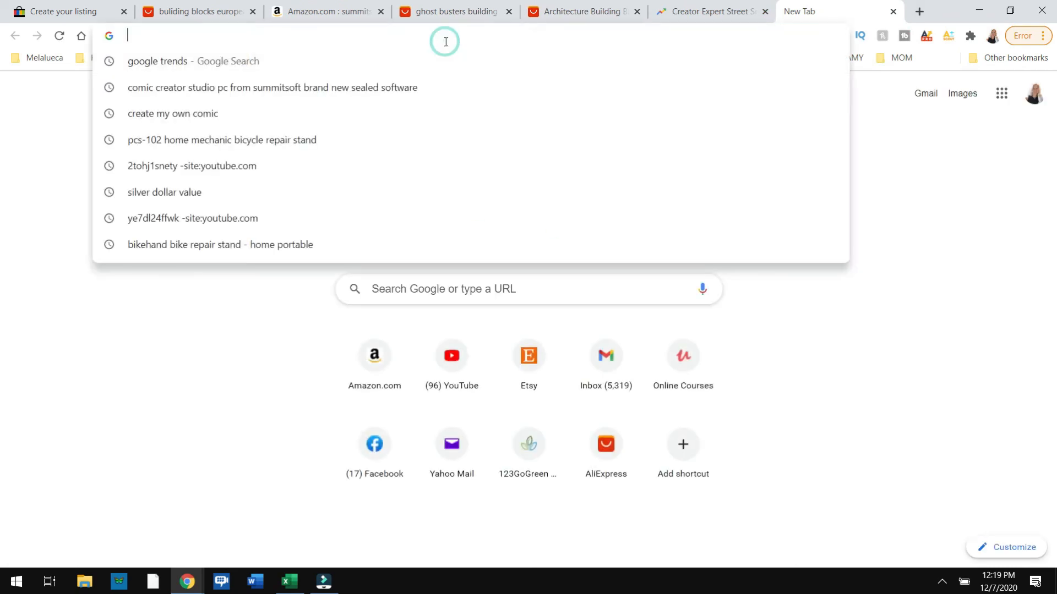
key(ctrl+v)
key(Return)
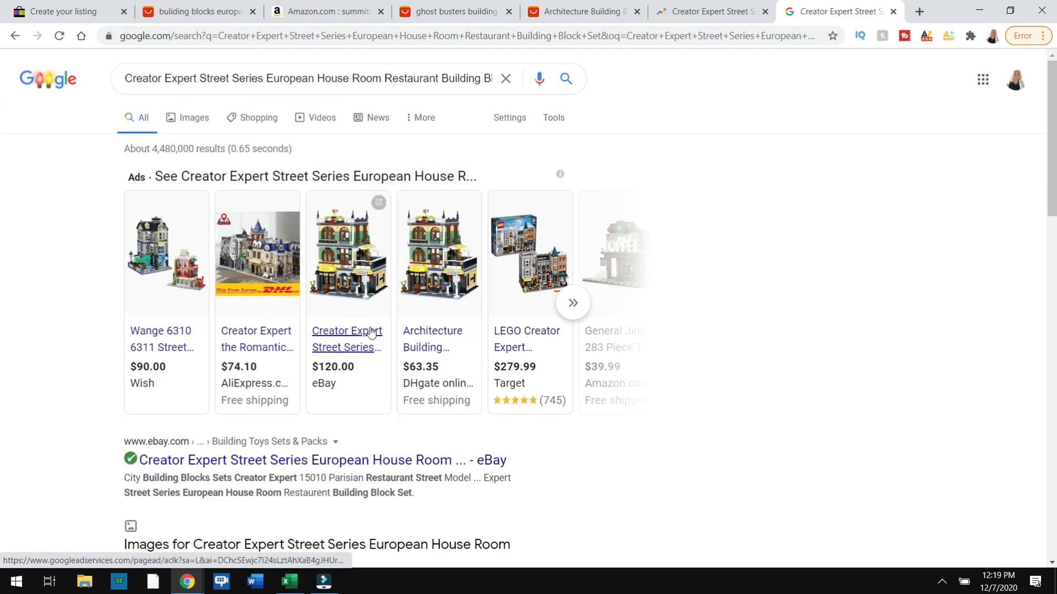
- Open the DHgate Architecture Building Blocks ad and copy its description text from "Whether in the original box" through the after-sales service line
click(456, 265)
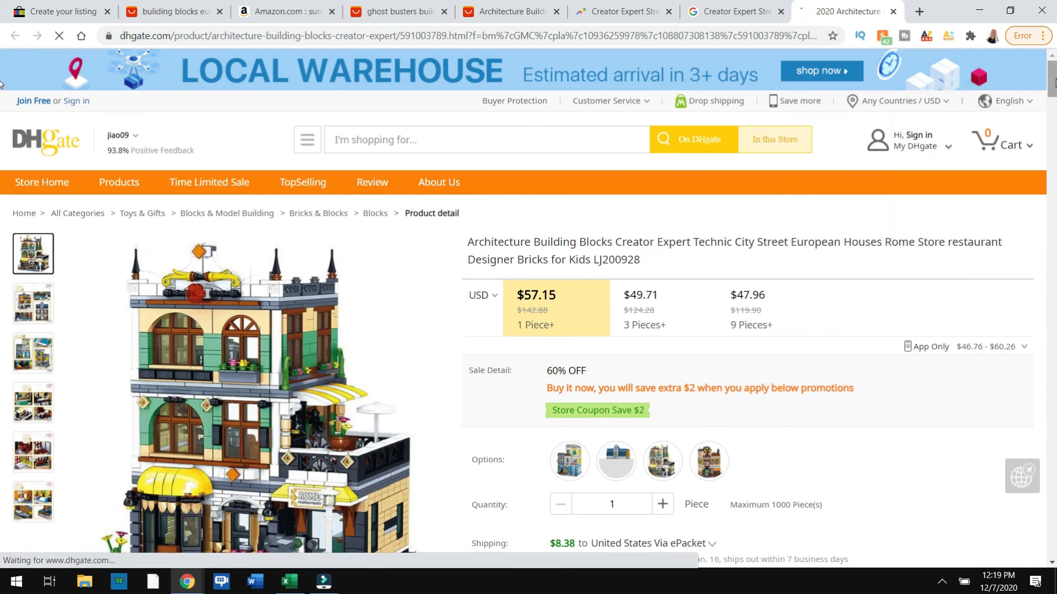
scroll(795, 224, down, 15)
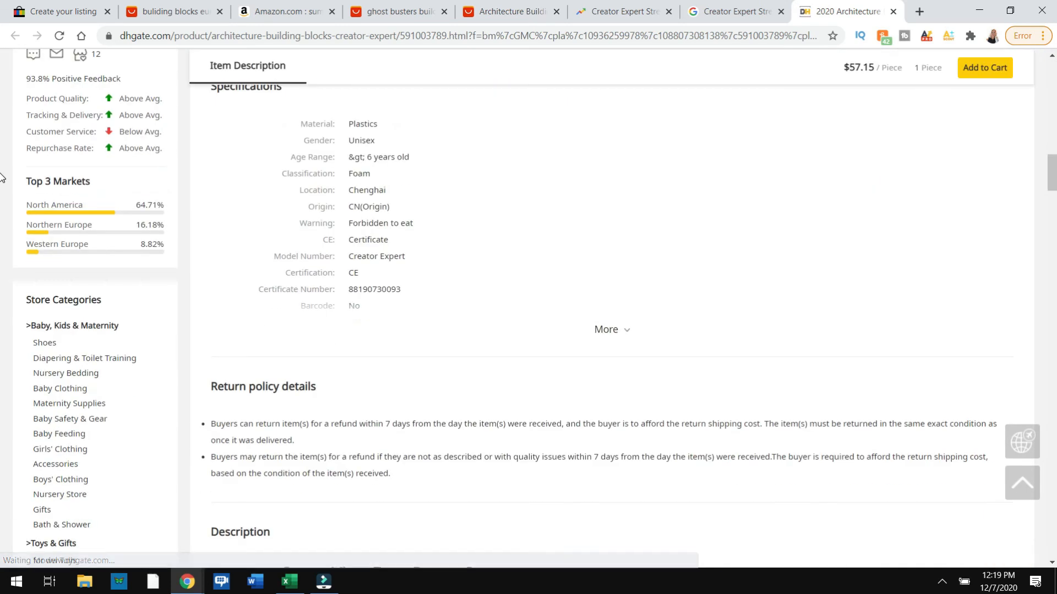
scroll(240, 363, down, 5)
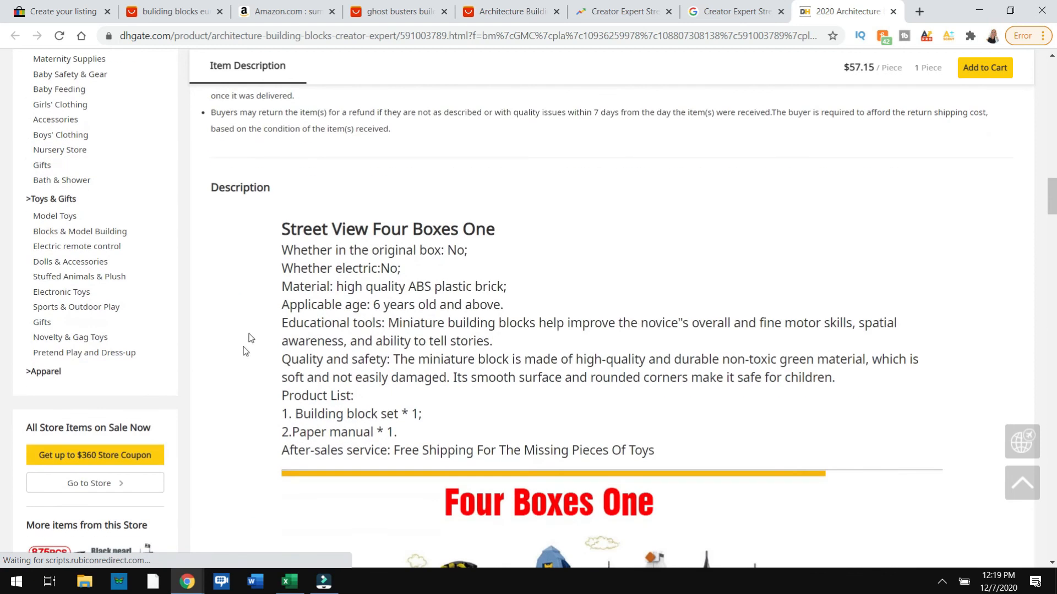
drag(271, 223, 667, 461)
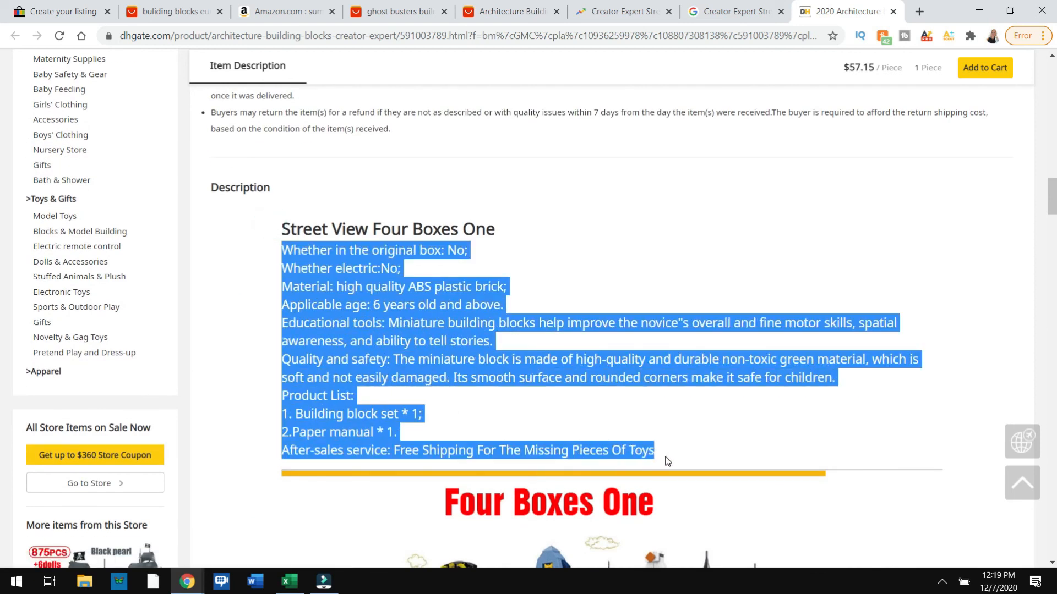
right_click(282, 268)
click(328, 276)
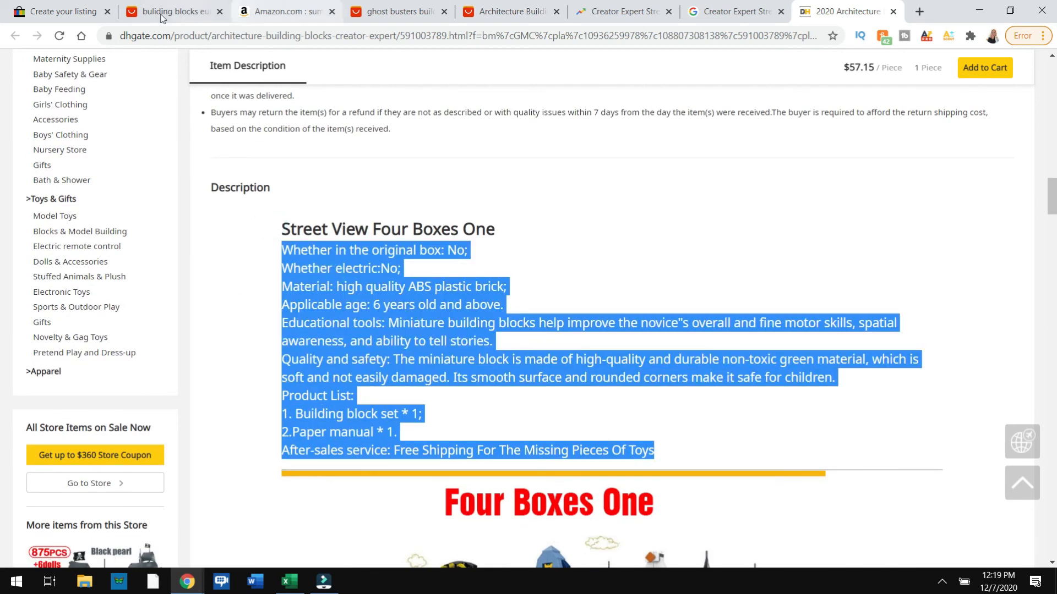
- Paste the copied DHgate product details below the "This restaurant" line in the eBay item description
click(38, 13)
click(582, 342)
key(Return)
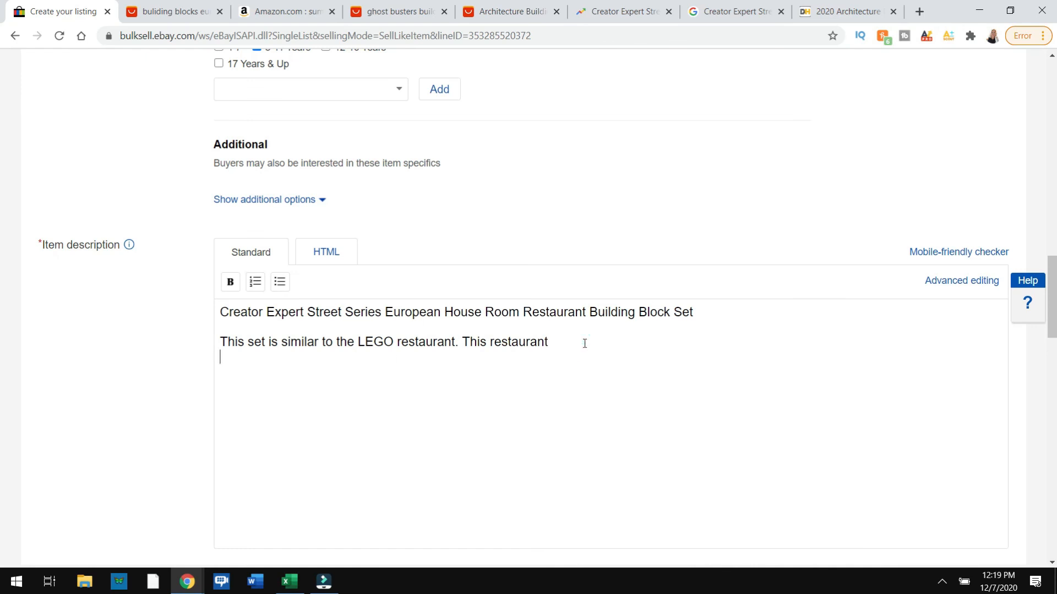
key(ctrl+v)
click(584, 344)
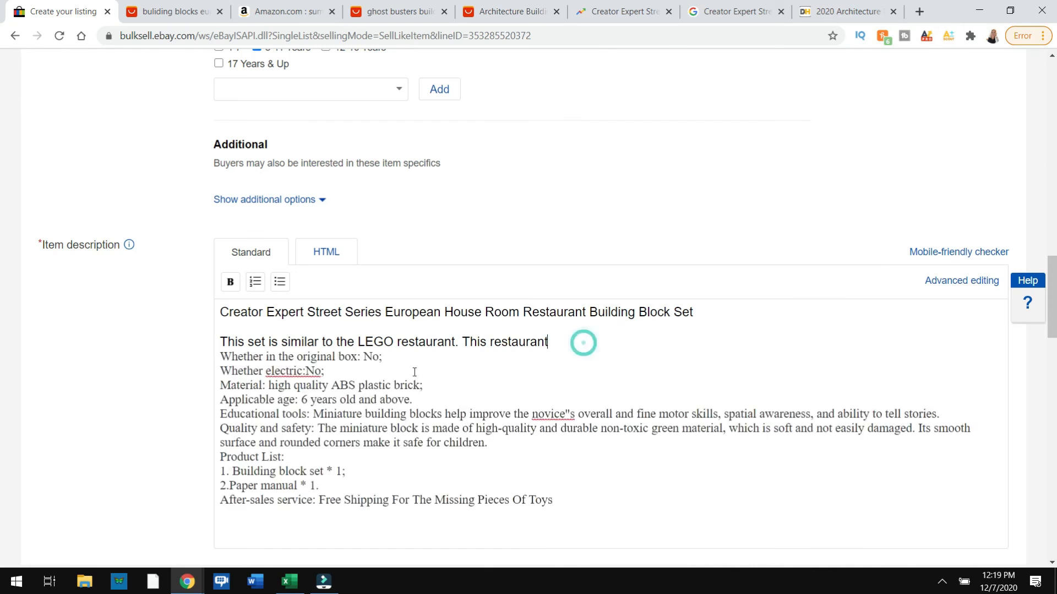
- Remove the semicolons after "No" in the original box and electric lines, and add a space after "electric:"
drag(384, 361, 365, 359)
click(388, 359)
key(BackSpace)
click(347, 369)
key(BackSpace)
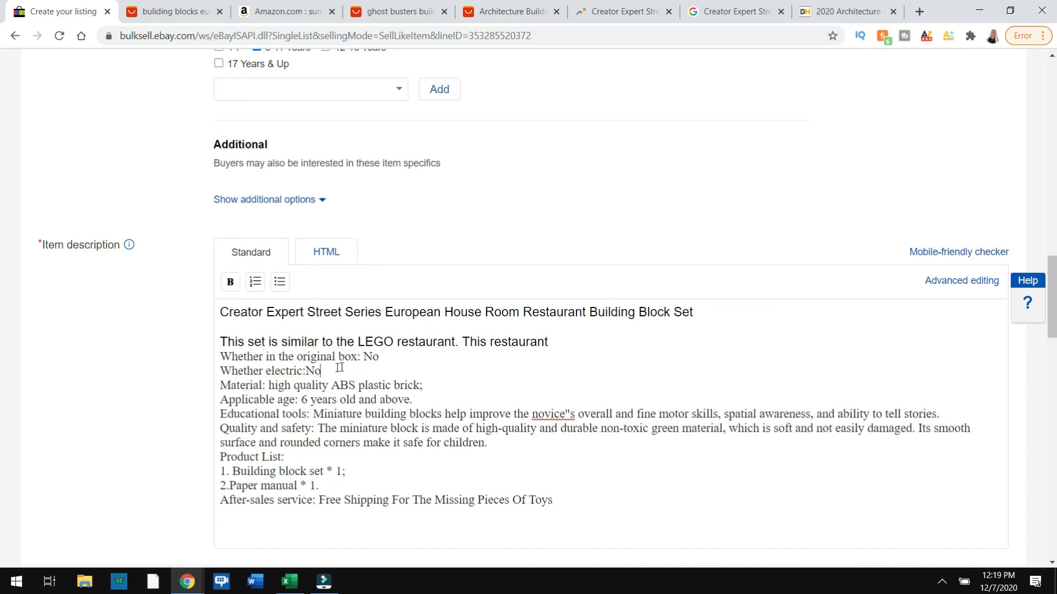
click(306, 370)
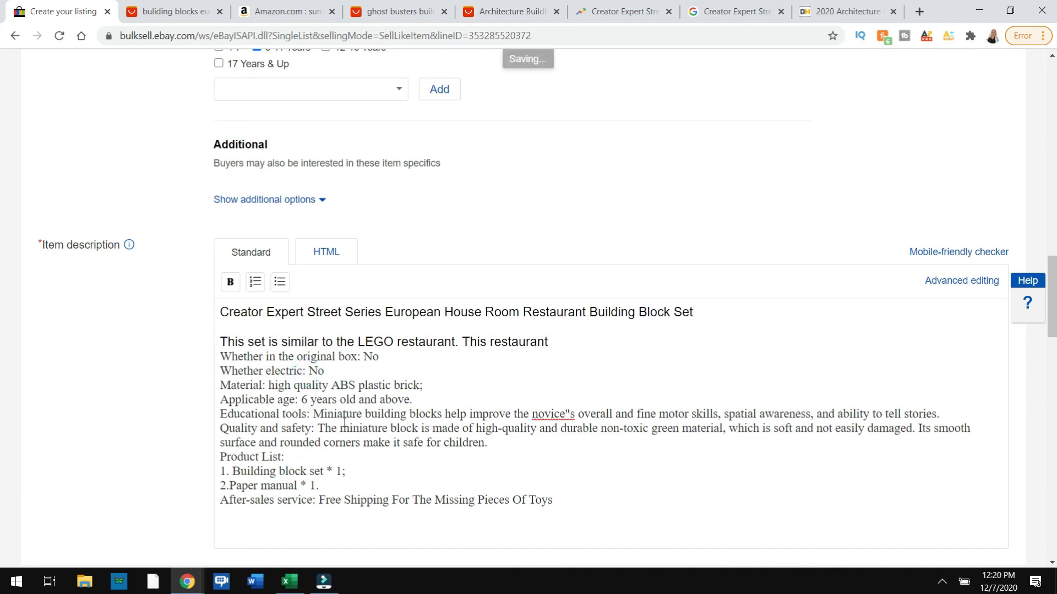
- Bold "building blocks" in the educational tools line and delete the stray quotation mark in "novice"s"
drag(366, 414, 443, 413)
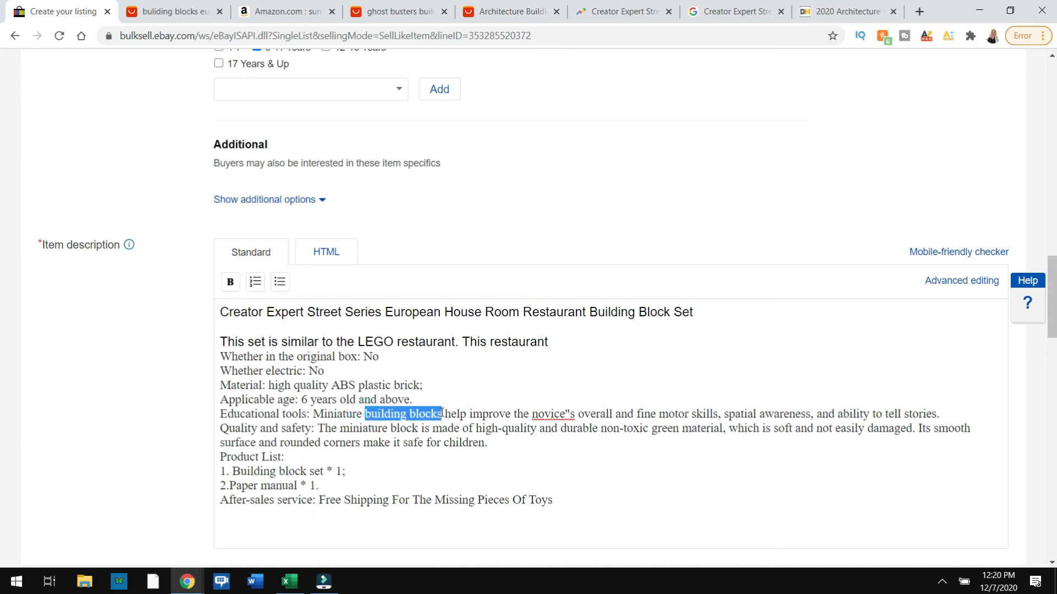
click(230, 282)
click(437, 424)
click(572, 414)
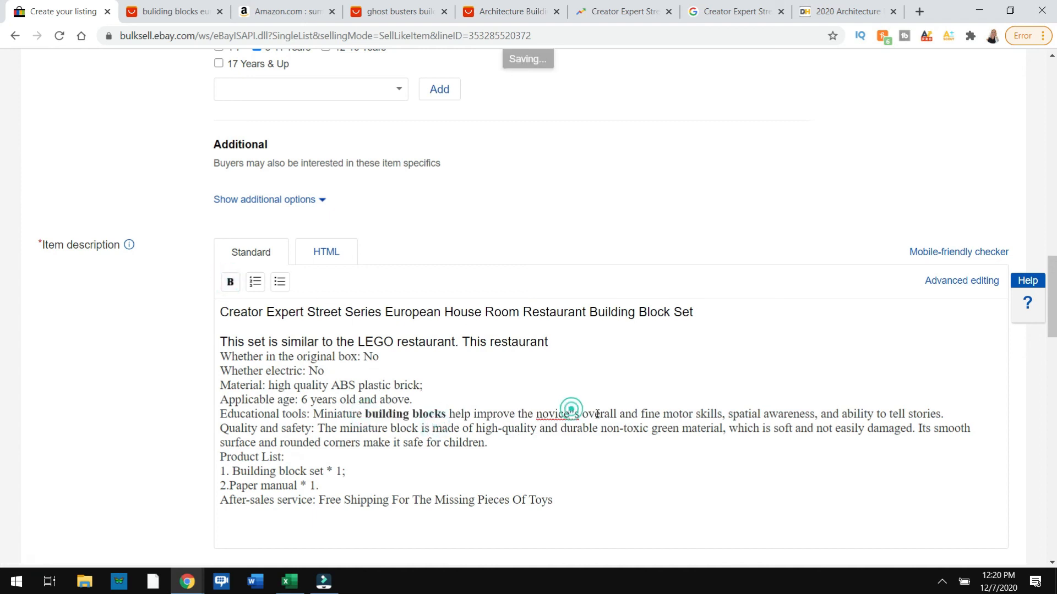
key(BackSpace)
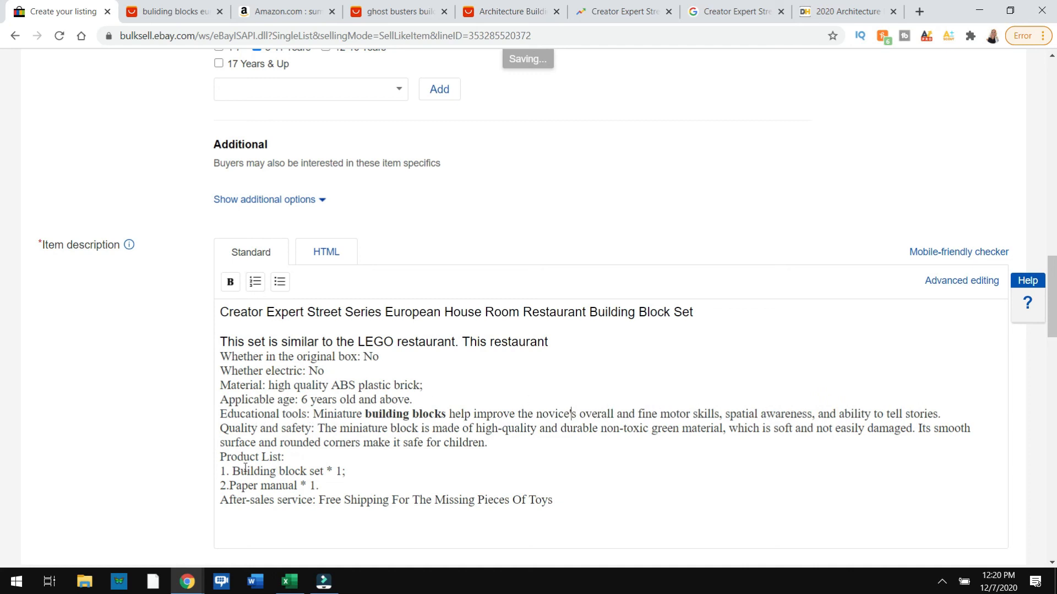
- Italicize "Building block set" in the description's product list using the advanced editing options
drag(234, 471, 326, 471)
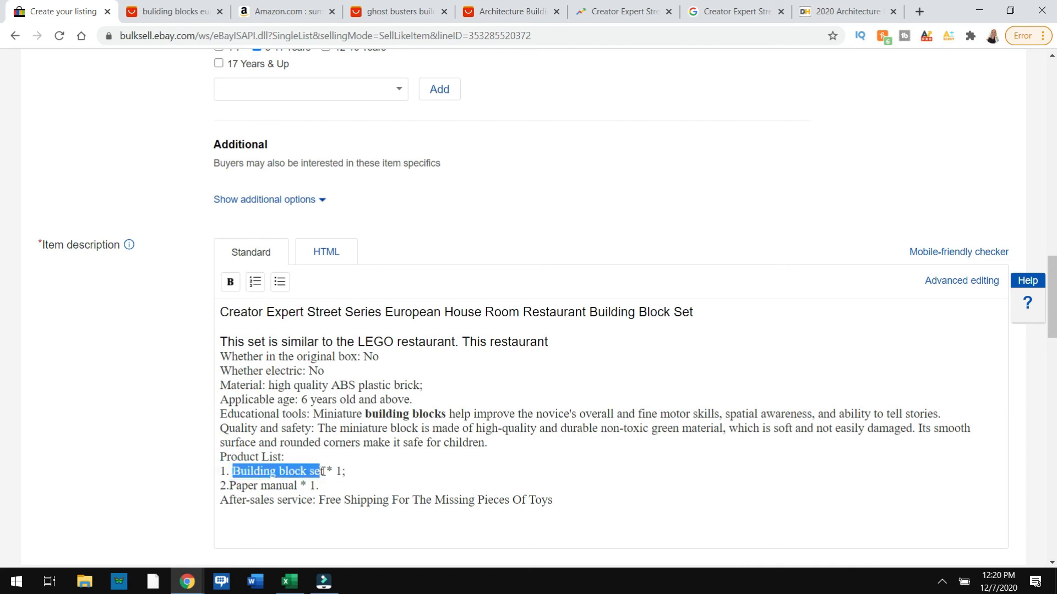
click(963, 280)
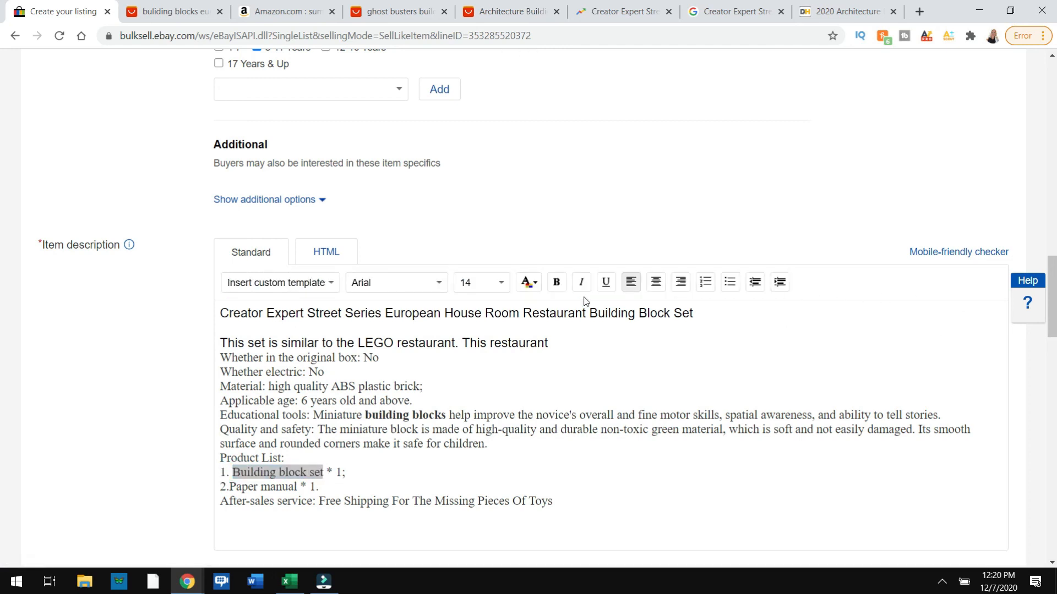
click(581, 284)
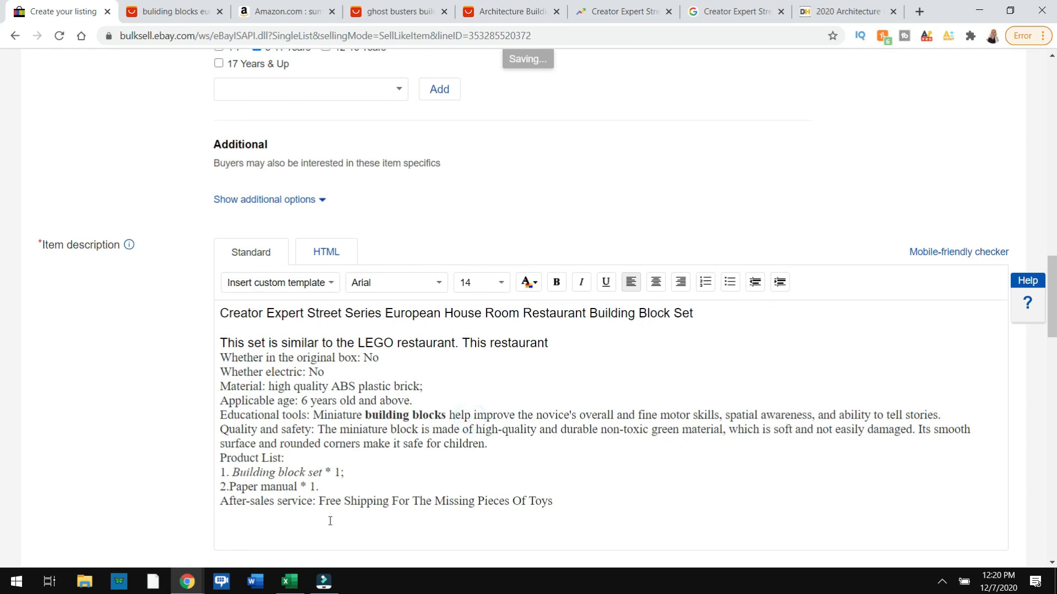
click(603, 509)
- Complete the "This restaurant" sentence with "is fun for kids and adults to put together and make a part of the street view of any European."
click(736, 313)
click(574, 336)
text(is fun for kids and sa)
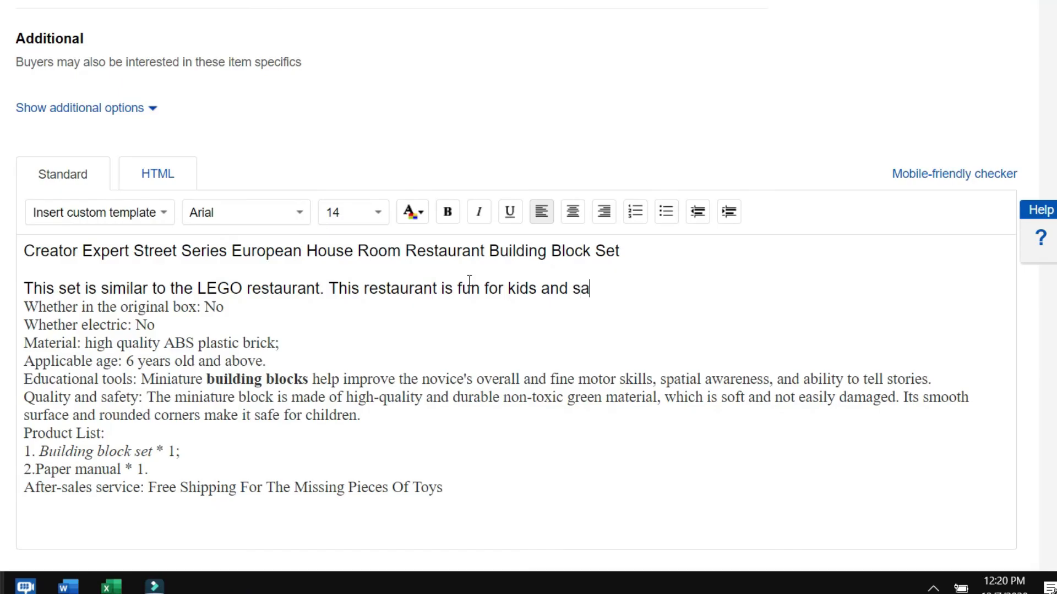
key(BackSpace)
key(BackSpace)
text(adult)
text(s to put toget)
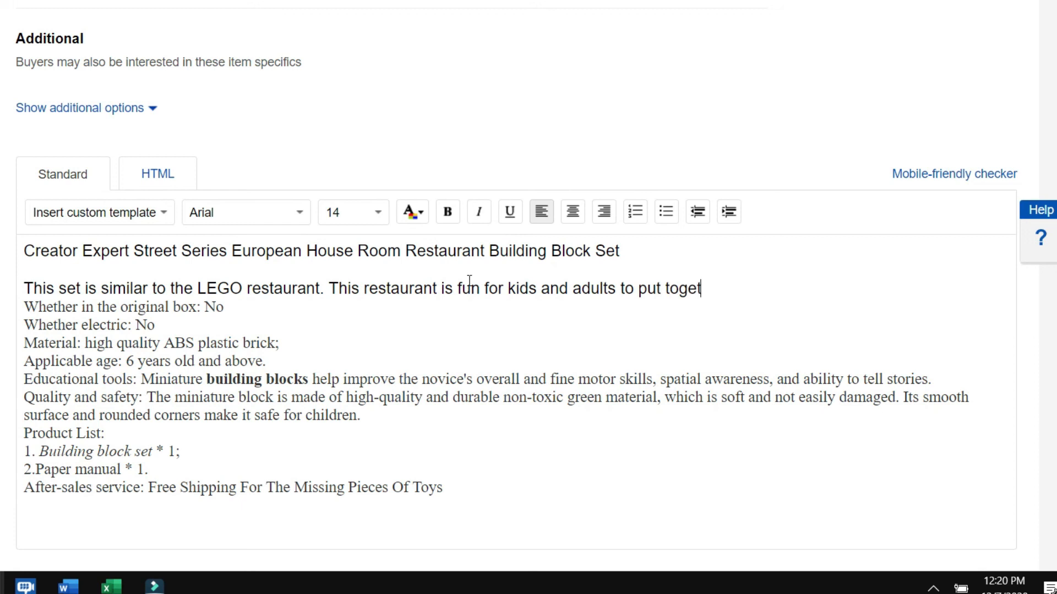
text(her and make )
text(th)
text(a p)
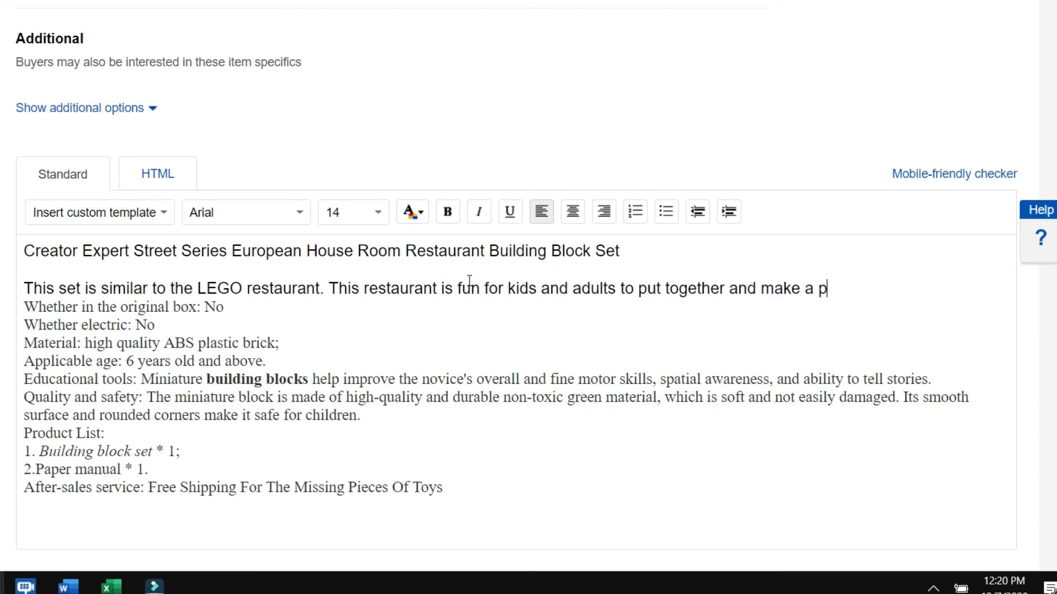
text(art of the street)
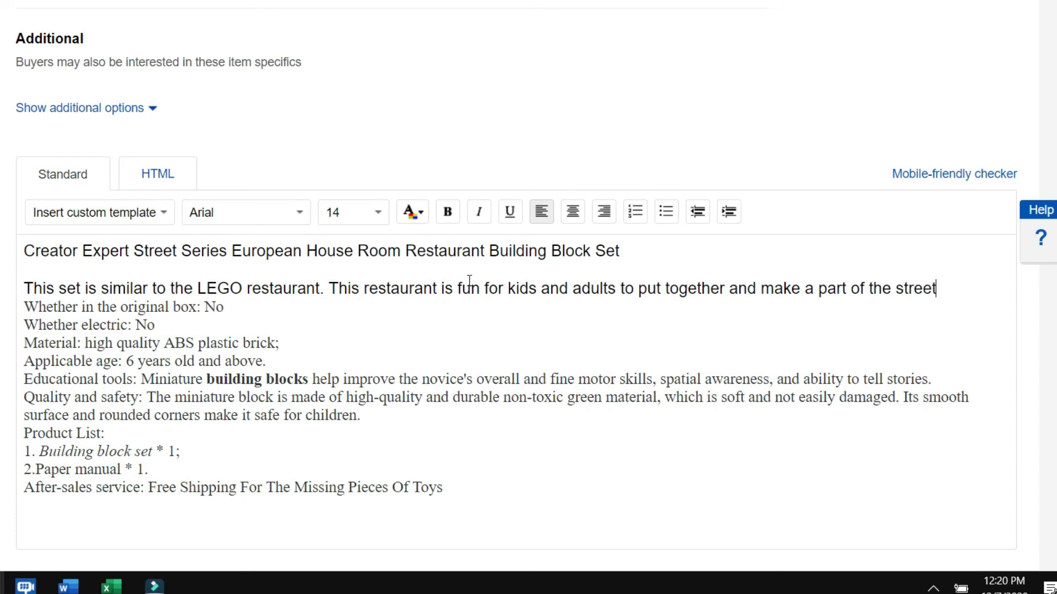
text( view of any Eurp)
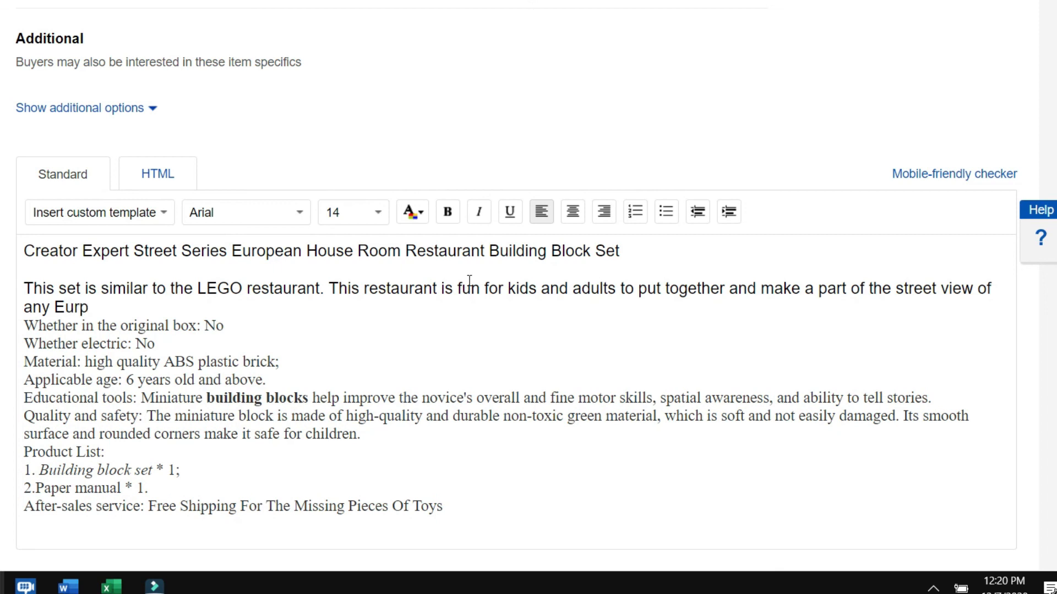
key(BackSpace)
key(BackSpace)
text(ropean.)
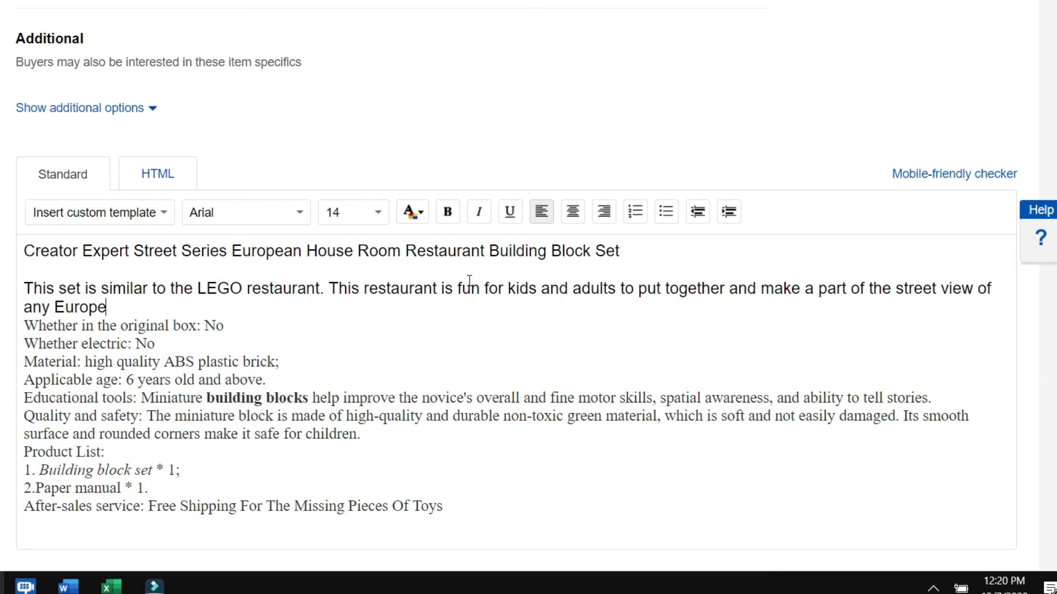